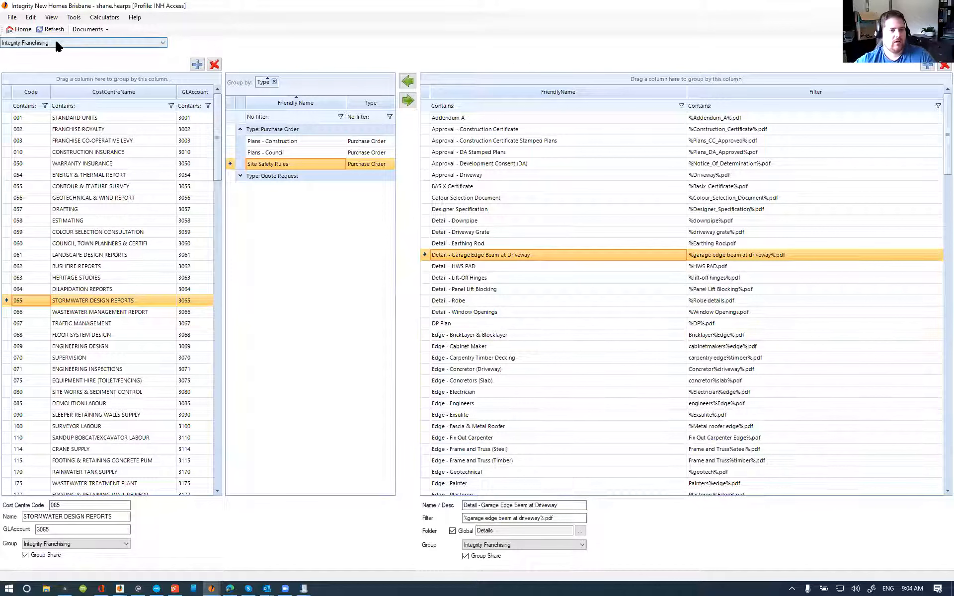
- Switch the cost centre list to the Integrity New Homes South West Sydney group
{"action": "left_click", "coordinate": [54, 44]}
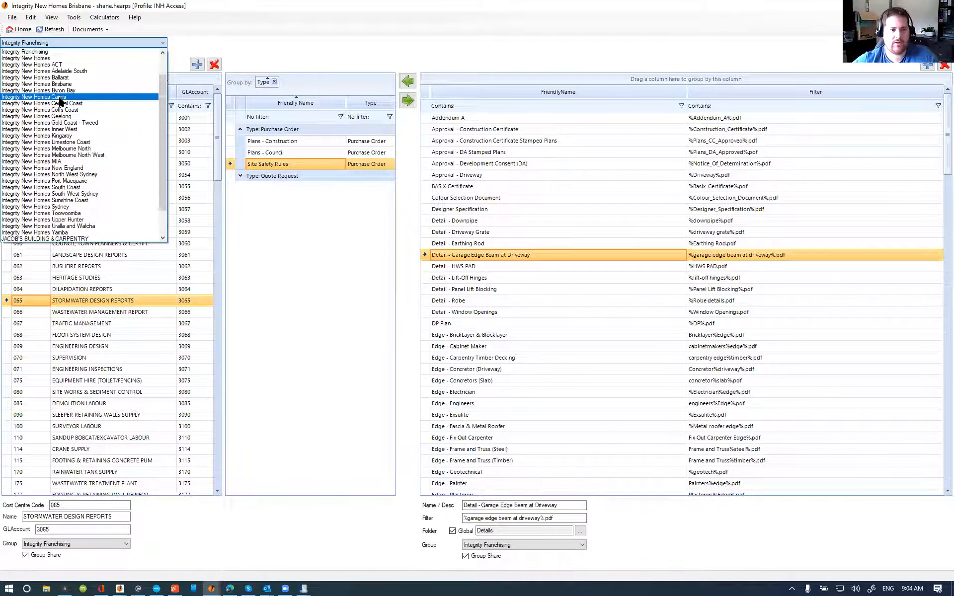
{"action": "scroll", "coordinate": [59, 109], "scroll_direction": "down", "scroll_amount": 2}
{"action": "scroll", "coordinate": [58, 215], "scroll_direction": "up", "scroll_amount": 3}
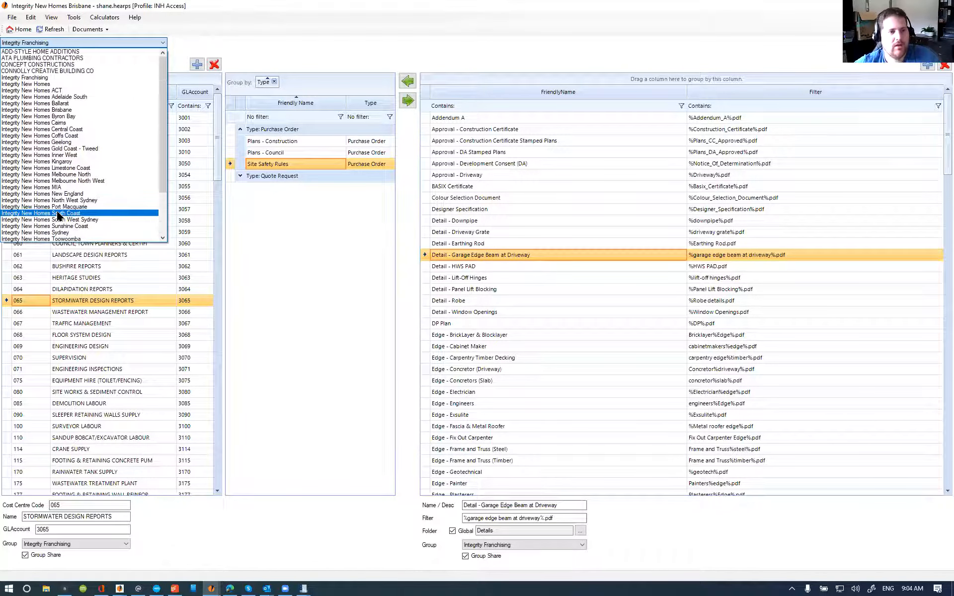
{"action": "scroll", "coordinate": [77, 199], "scroll_direction": "down", "scroll_amount": 1}
{"action": "left_click", "coordinate": [80, 188]}
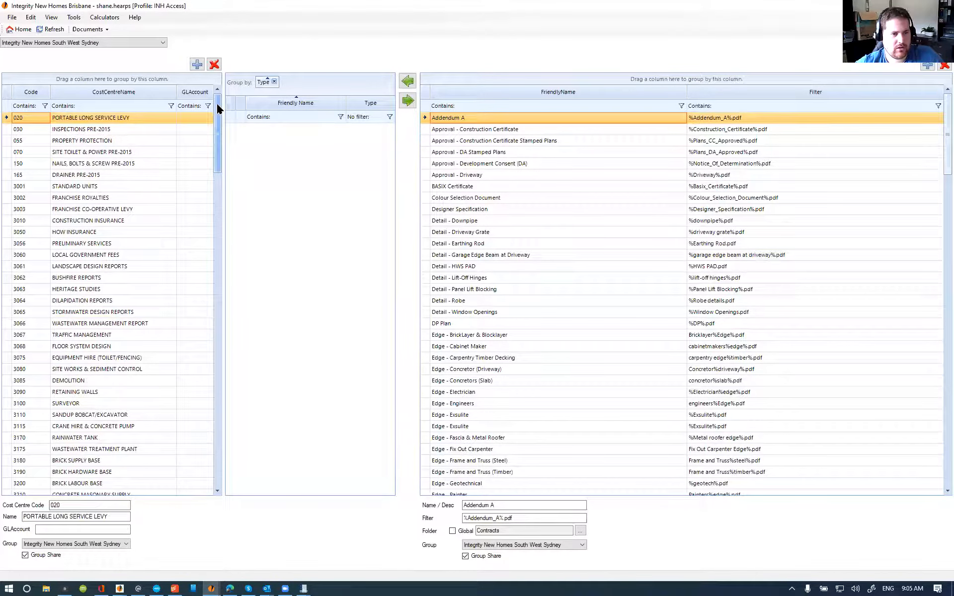
- Look through the South West Sydney cost centres, including Portable Long Service Levy, Inspections Pre-2015 and Property Protection, checking their codes and names
{"action": "left_click_drag", "start_coordinate": [217, 109], "coordinate": [131, 147]}
{"action": "scroll", "coordinate": [132, 148], "scroll_direction": "down", "scroll_amount": 20}
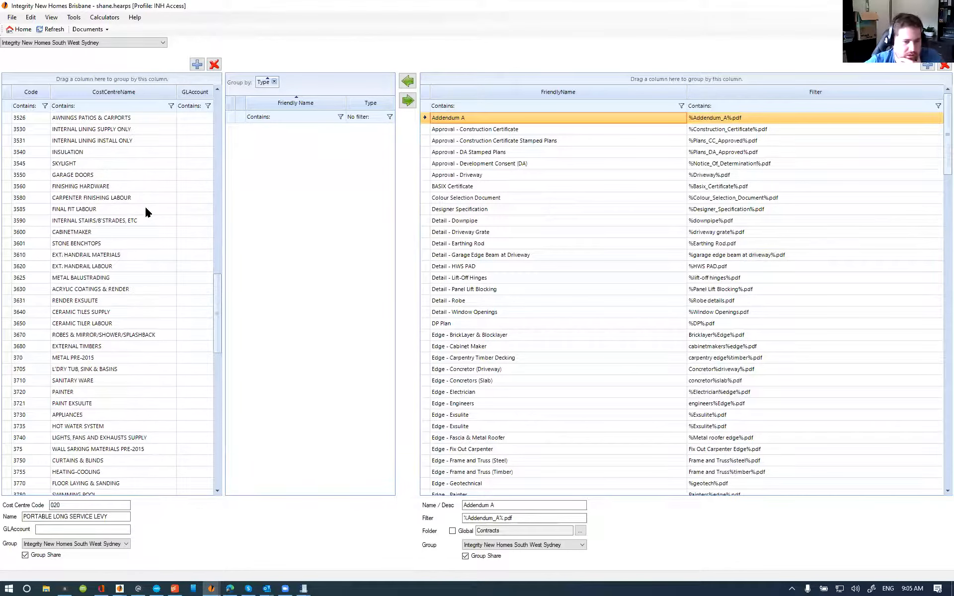
{"action": "scroll", "coordinate": [144, 291], "scroll_direction": "down", "scroll_amount": 10}
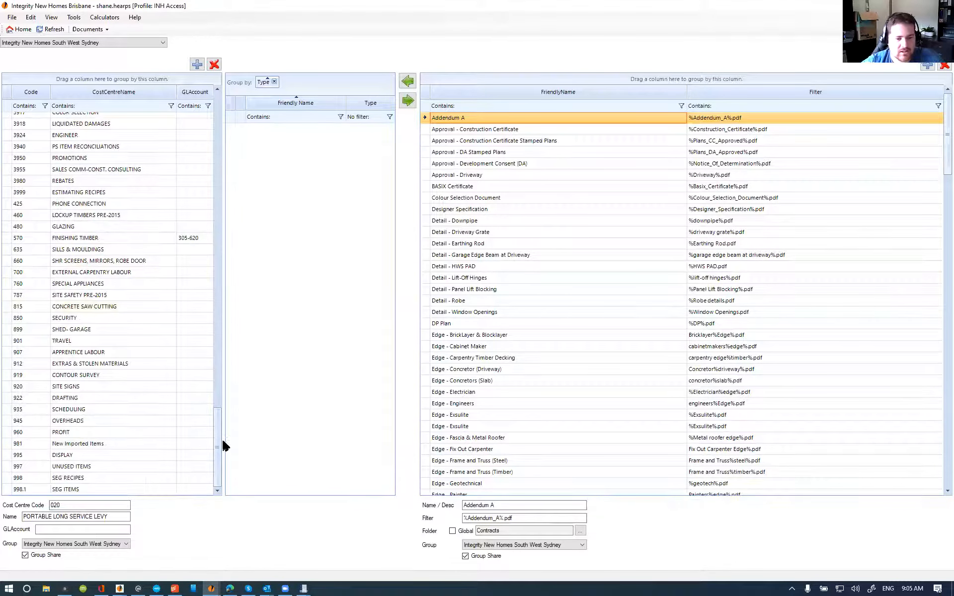
{"action": "left_click_drag", "start_coordinate": [216, 444], "coordinate": [157, 116]}
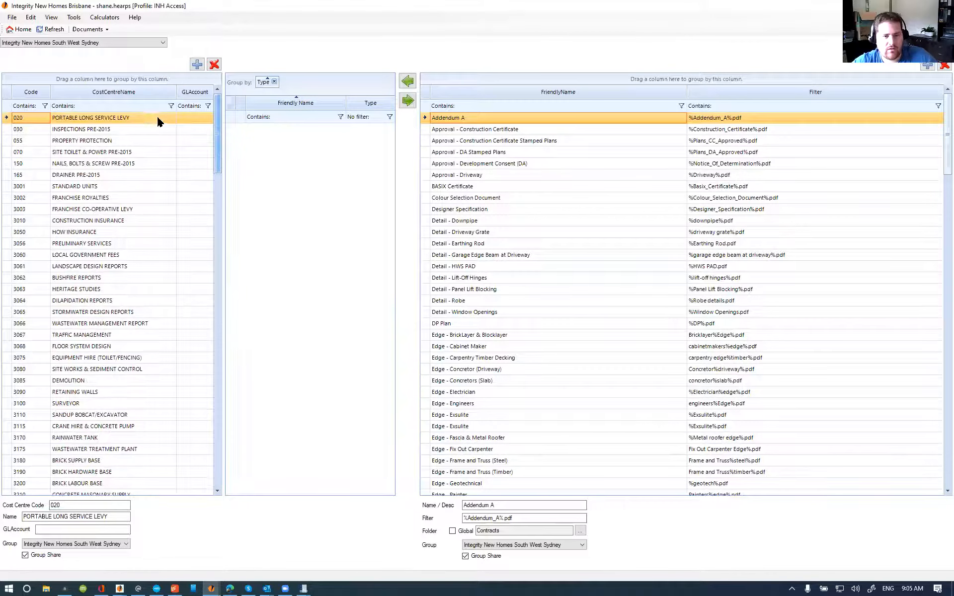
{"action": "left_click", "coordinate": [104, 129]}
{"action": "left_click", "coordinate": [106, 141]}
{"action": "left_click", "coordinate": [111, 117]}
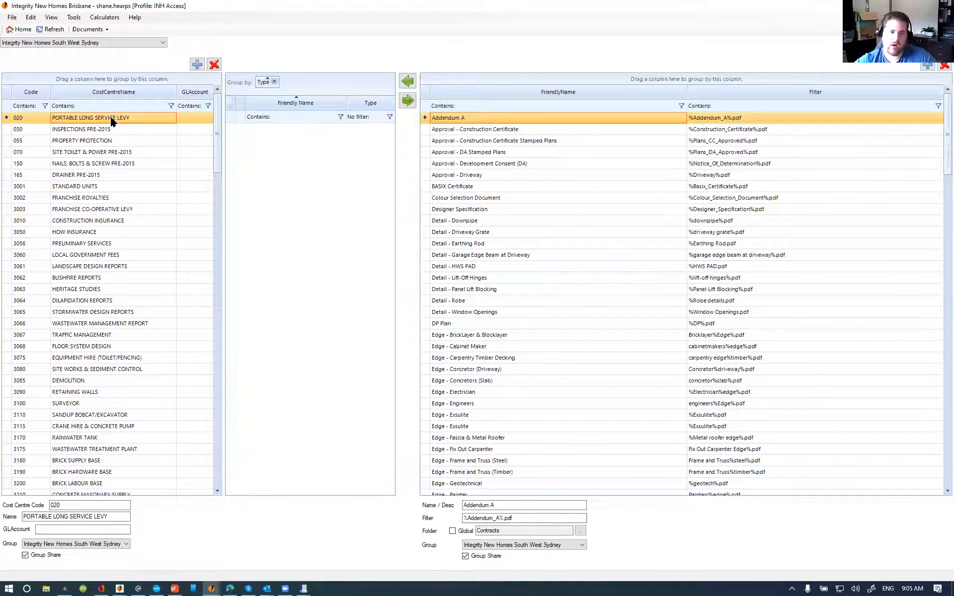
{"action": "left_click", "coordinate": [111, 129]}
{"action": "left_click", "coordinate": [124, 142]}
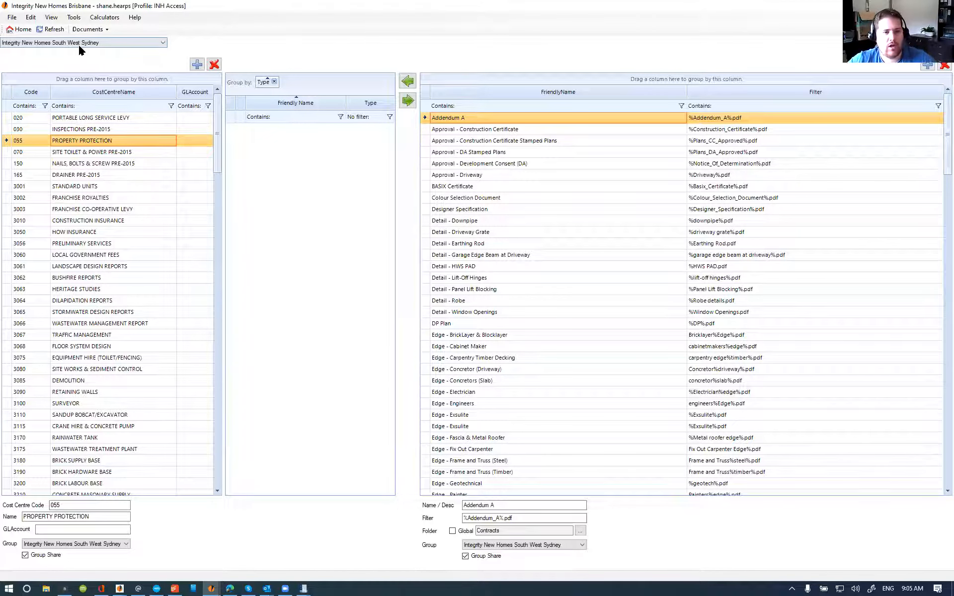
{"action": "left_click_drag", "start_coordinate": [214, 133], "coordinate": [190, 122]}
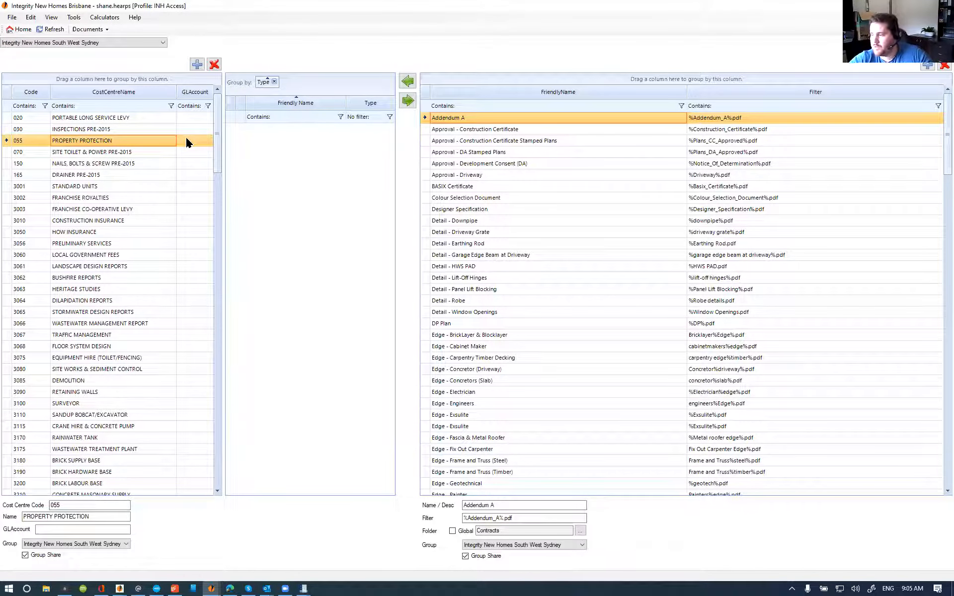
- Switch the cost centre list back to the Integrity Franchising group
{"action": "left_click", "coordinate": [118, 42]}
{"action": "scroll", "coordinate": [93, 73], "scroll_direction": "up", "scroll_amount": 3}
{"action": "scroll", "coordinate": [93, 73], "scroll_direction": "up", "scroll_amount": 2}
{"action": "left_click", "coordinate": [49, 68]}
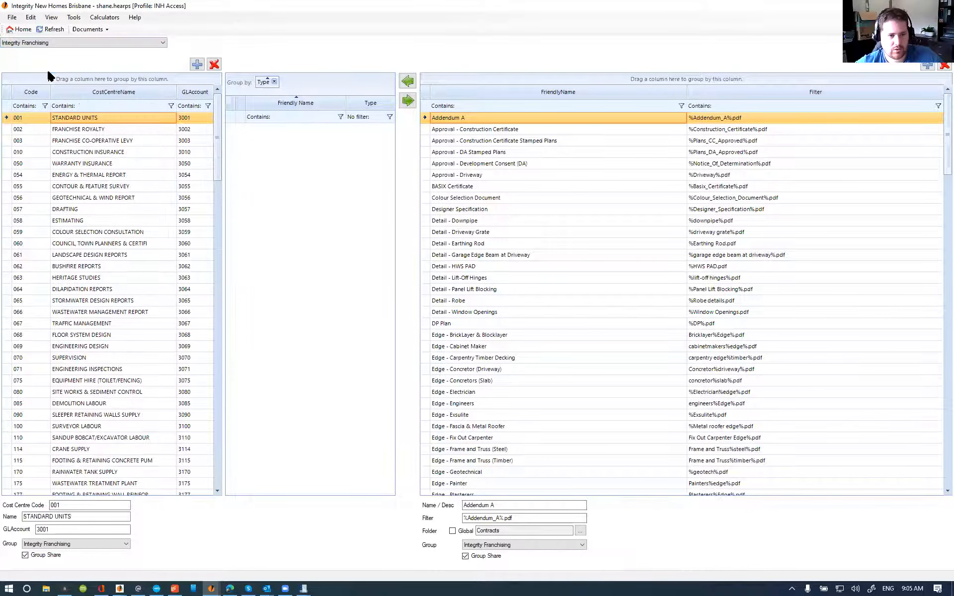
- Review the Standard Units, Franchise Royalty and Franchise Co-operative Levy cost centres at the start of the Integrity Franchising list
{"action": "left_click", "coordinate": [87, 139]}
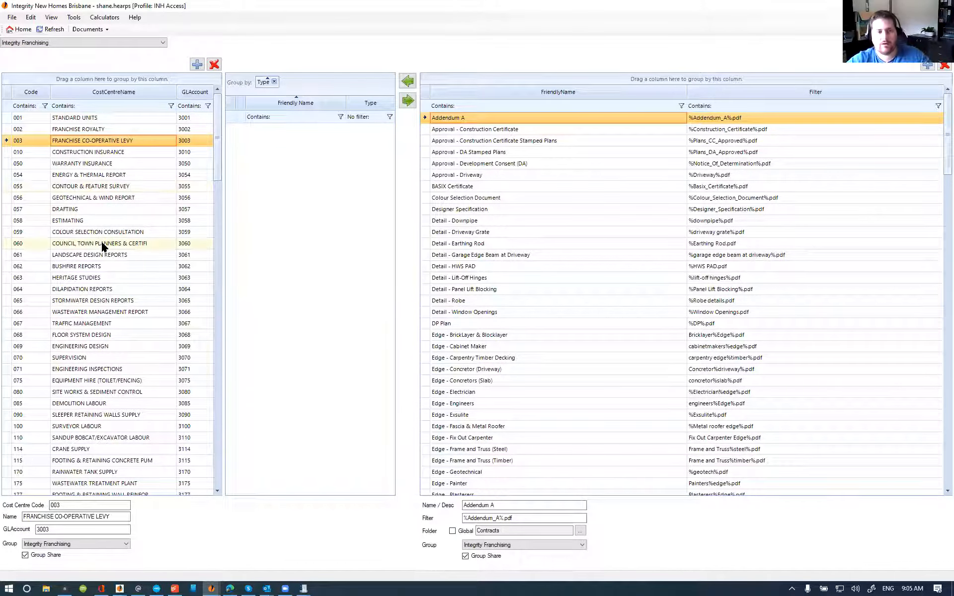
{"action": "left_click", "coordinate": [98, 119]}
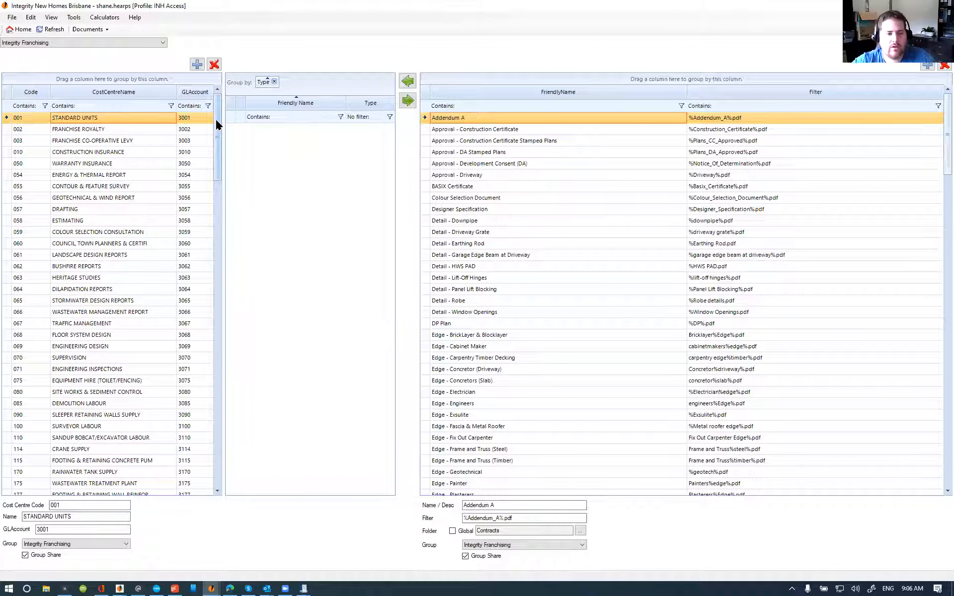
{"action": "left_click", "coordinate": [89, 130]}
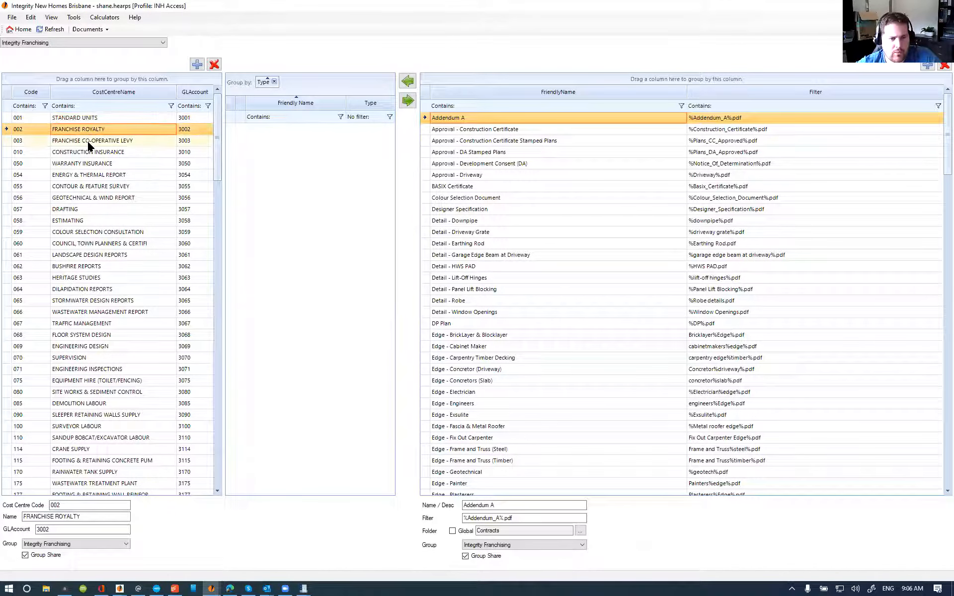
{"action": "left_click", "coordinate": [87, 141]}
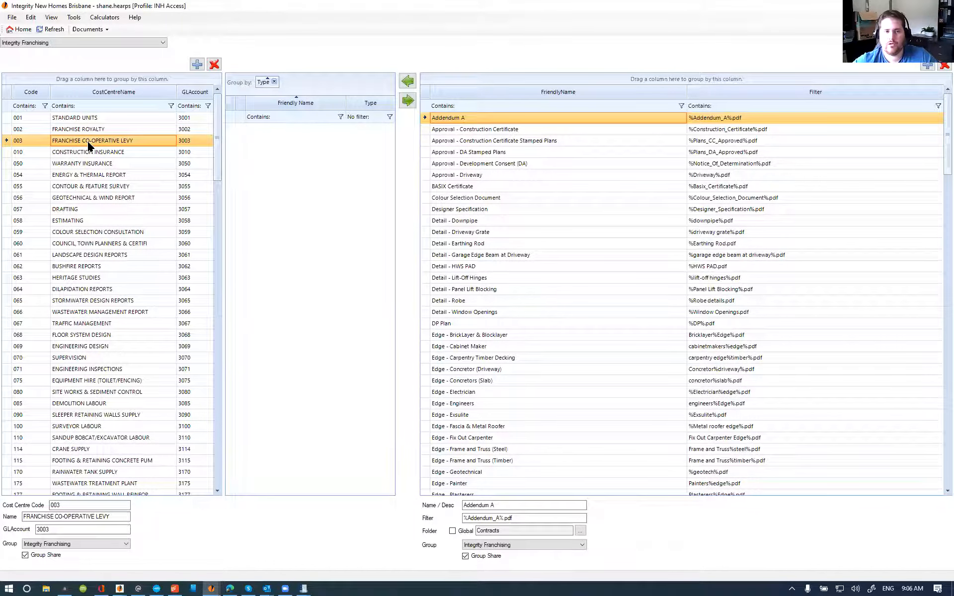
- Examine the GL account numbers from Standard Units through the end of the Integrity Franchising cost centre list
{"action": "left_click", "coordinate": [195, 118]}
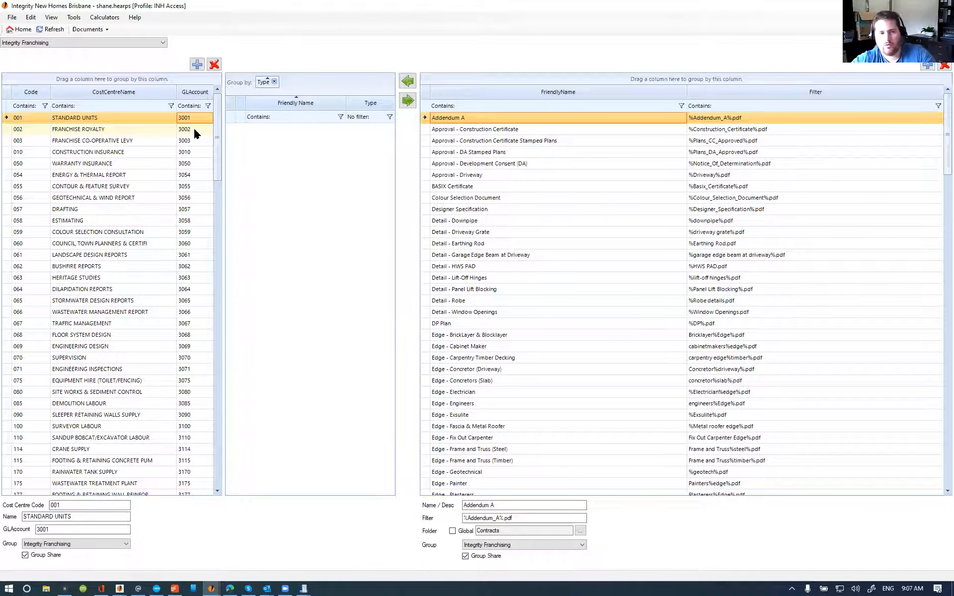
{"action": "left_click", "coordinate": [193, 220]}
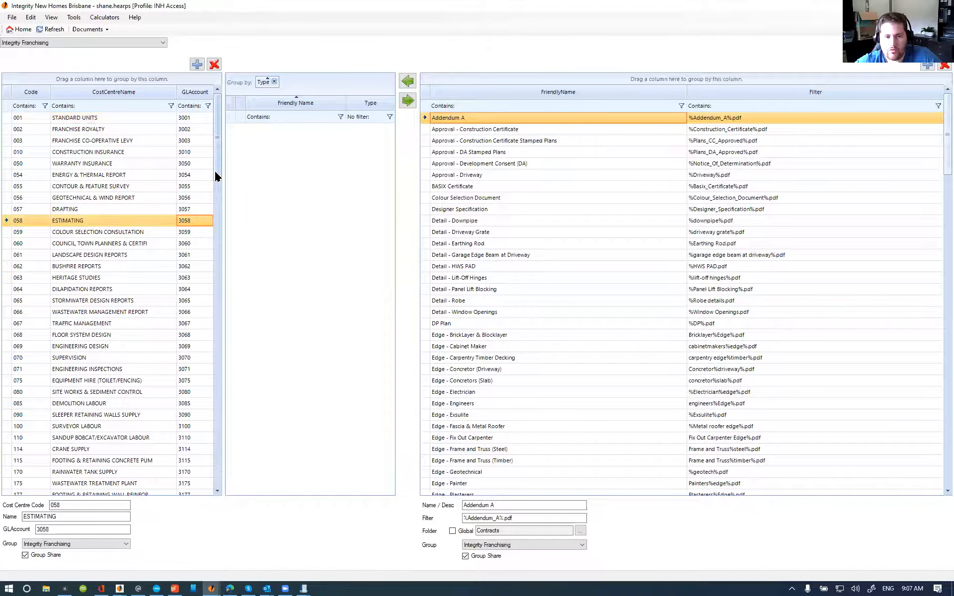
{"action": "left_click_drag", "start_coordinate": [215, 171], "coordinate": [214, 279]}
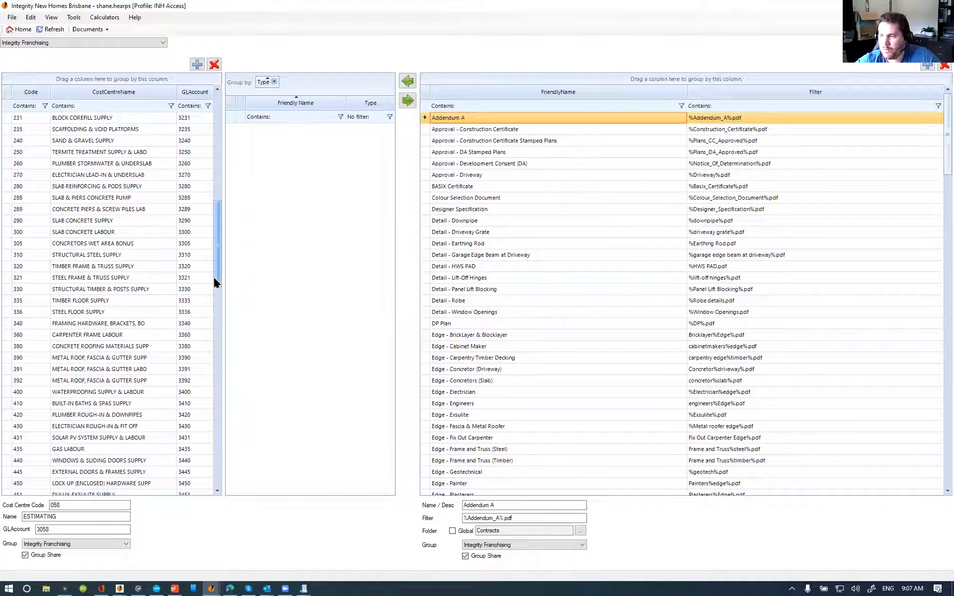
{"action": "left_click_drag", "start_coordinate": [213, 278], "coordinate": [219, 518]}
{"action": "left_click_drag", "start_coordinate": [219, 455], "coordinate": [229, 124]}
{"action": "left_click", "coordinate": [179, 118]}
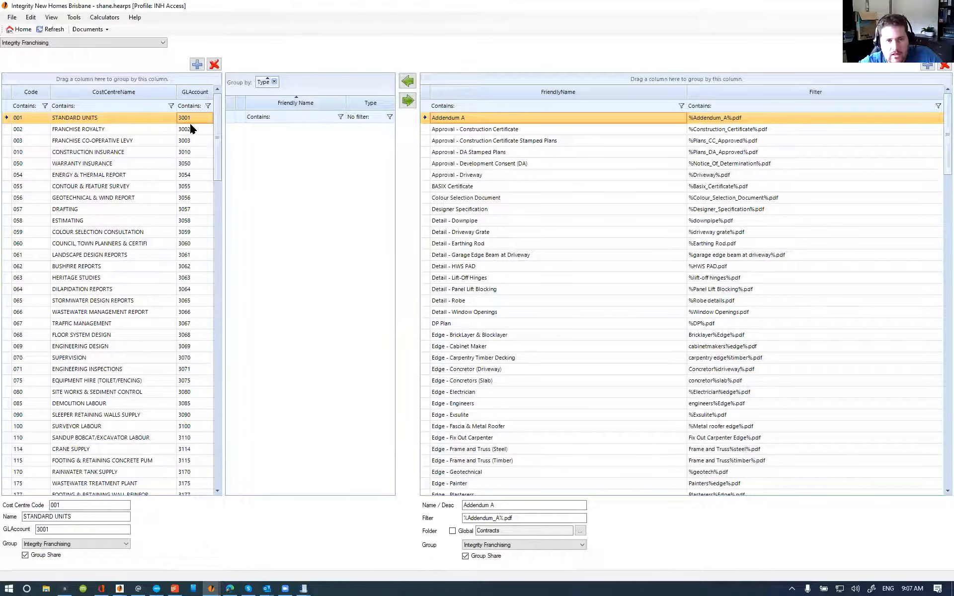
- Compare the cost centre code with the GL account for Franchise Royalty and Metal Balustrade Supply & Labour
{"action": "left_click", "coordinate": [16, 131]}
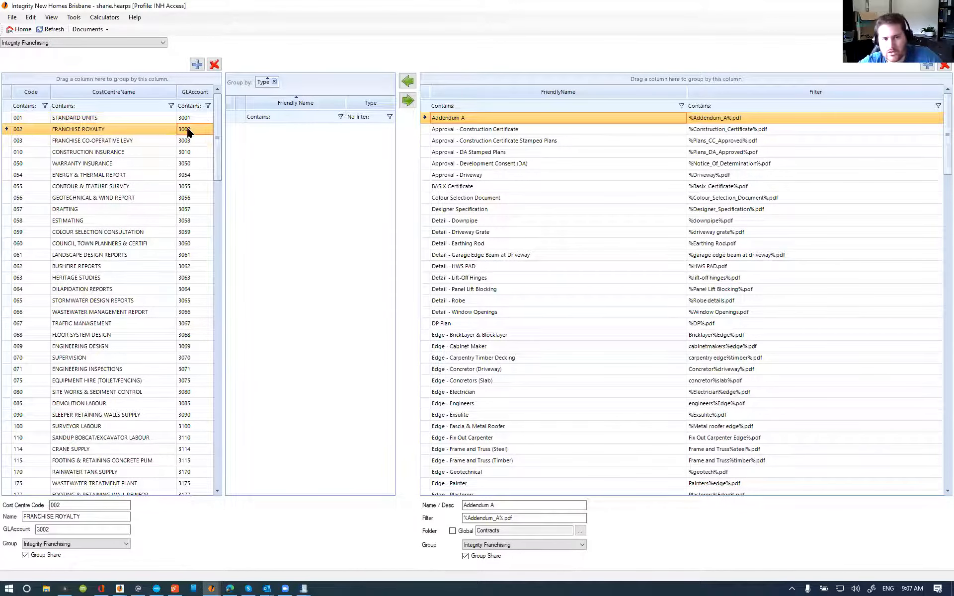
{"action": "scroll", "coordinate": [196, 234], "scroll_direction": "down", "scroll_amount": 20}
{"action": "left_click", "coordinate": [25, 338]}
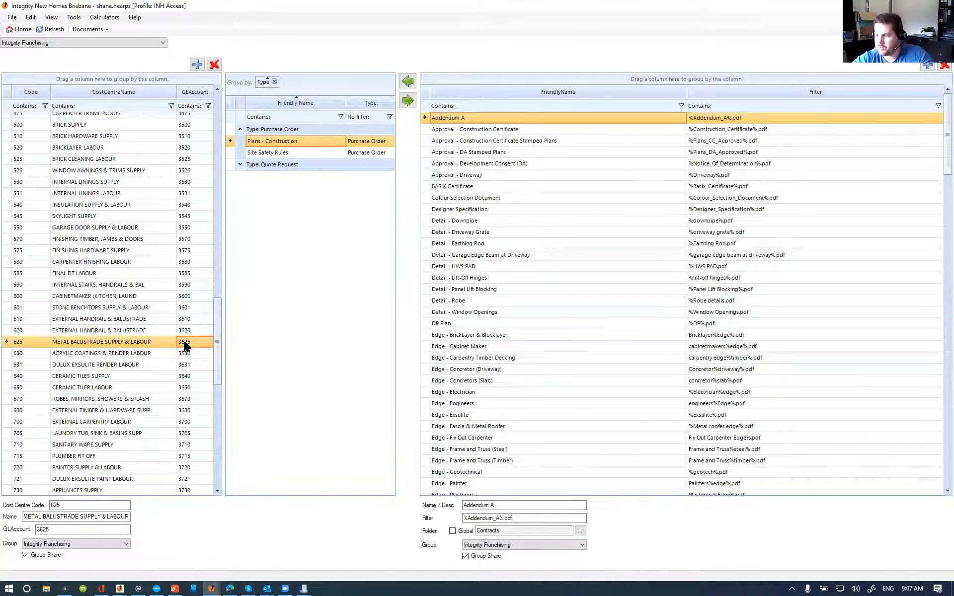
{"action": "left_click_drag", "start_coordinate": [217, 318], "coordinate": [223, 96]}
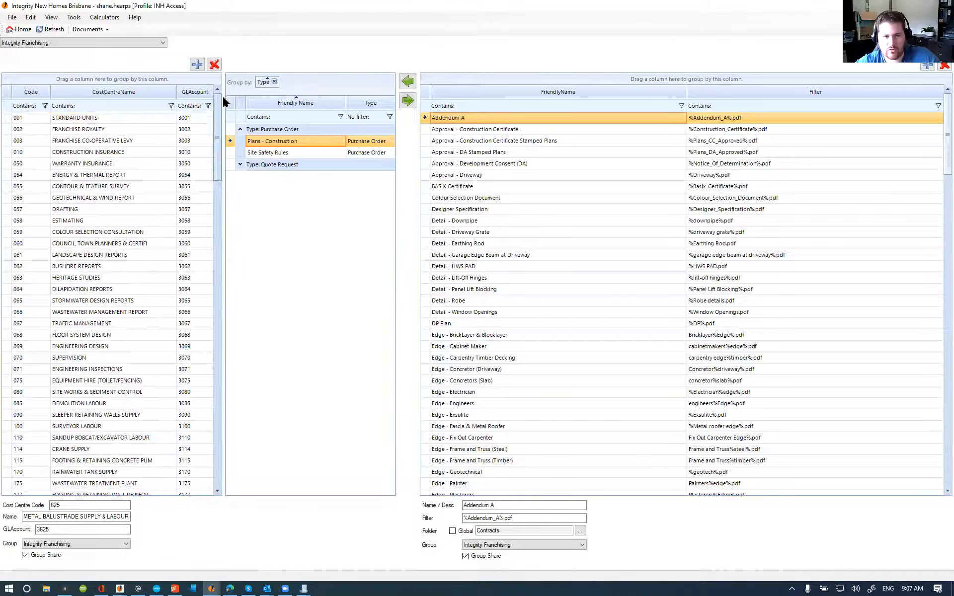
- Check the GL accounts of early cost centres such as Standard Units, Colour Selection Consultation, Estimating and Heritage Studies
{"action": "left_click", "coordinate": [159, 120]}
{"action": "left_click", "coordinate": [150, 130]}
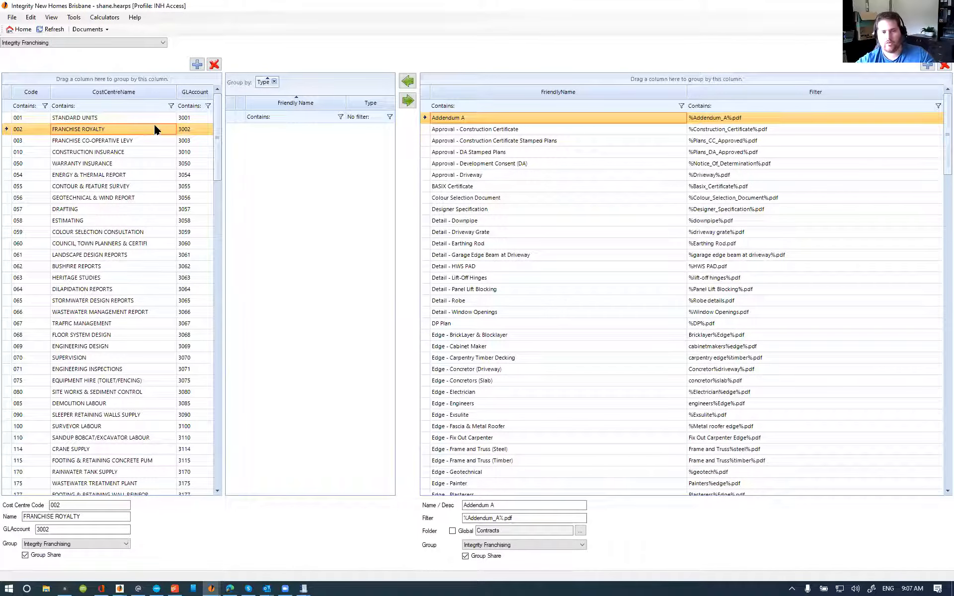
{"action": "left_click", "coordinate": [188, 122]}
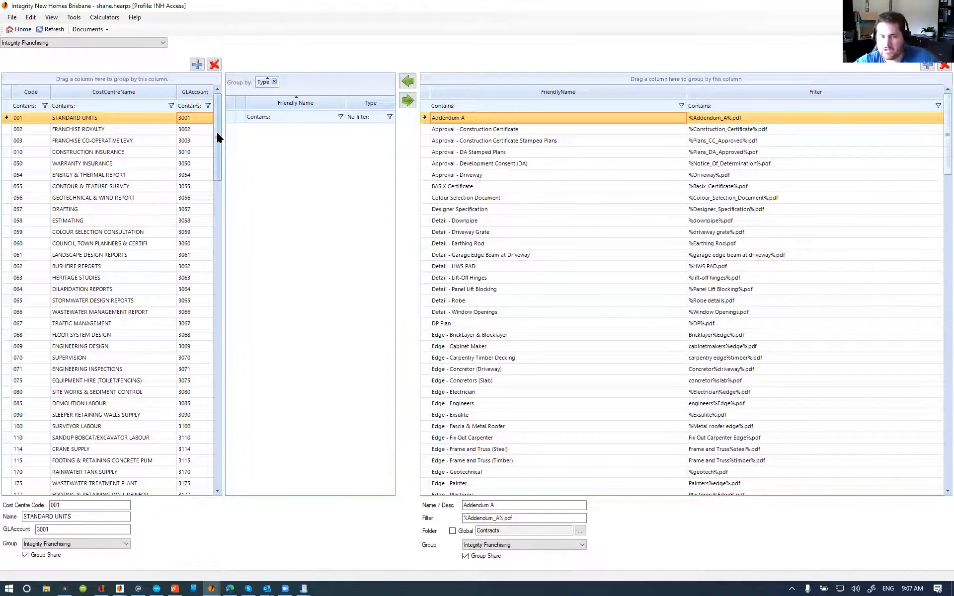
{"action": "scroll", "coordinate": [213, 145], "scroll_direction": "down", "scroll_amount": 2}
{"action": "left_click", "coordinate": [197, 164]}
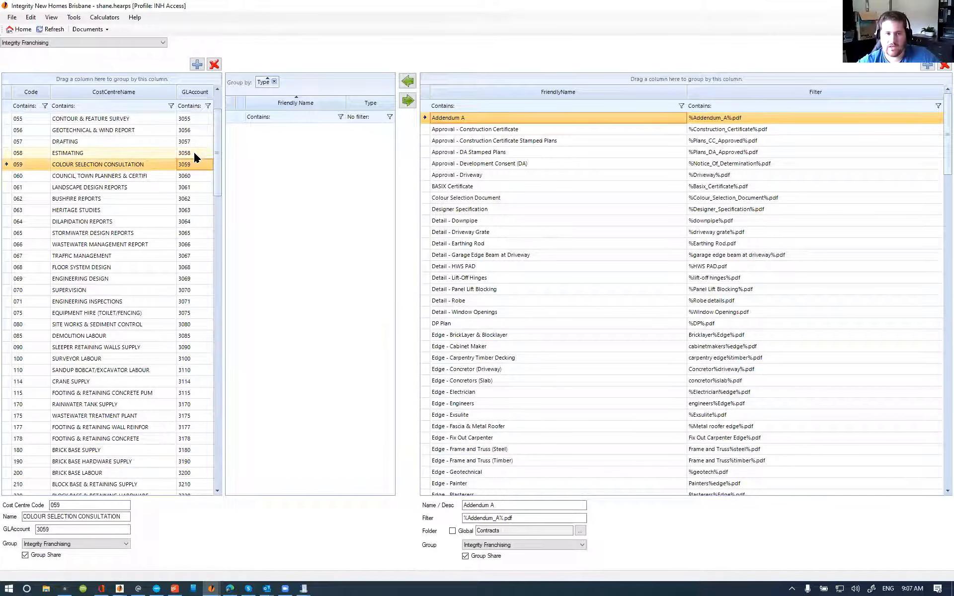
{"action": "left_click", "coordinate": [194, 152]}
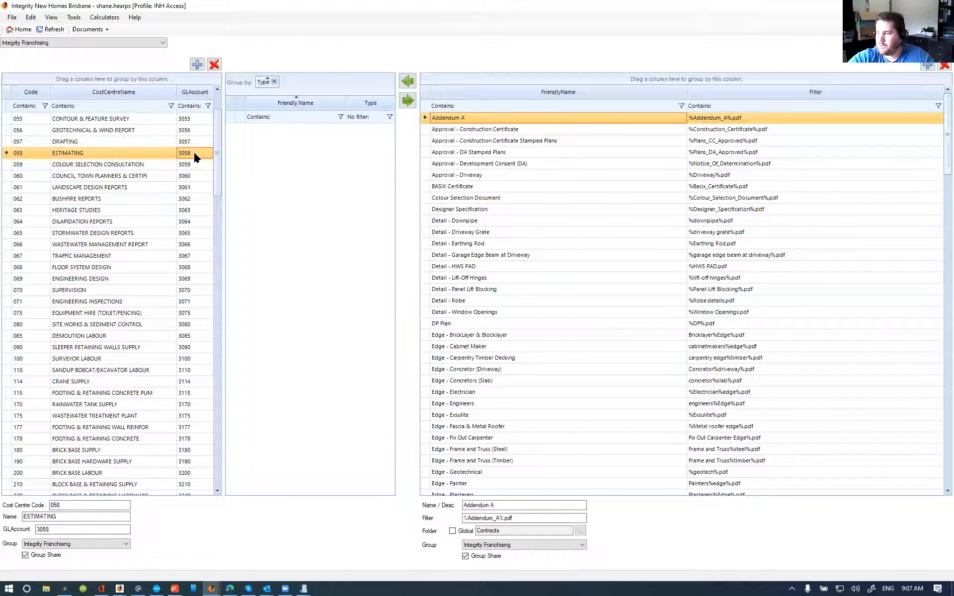
{"action": "left_click", "coordinate": [195, 212]}
{"action": "scroll", "coordinate": [213, 173], "scroll_direction": "up", "scroll_amount": 2}
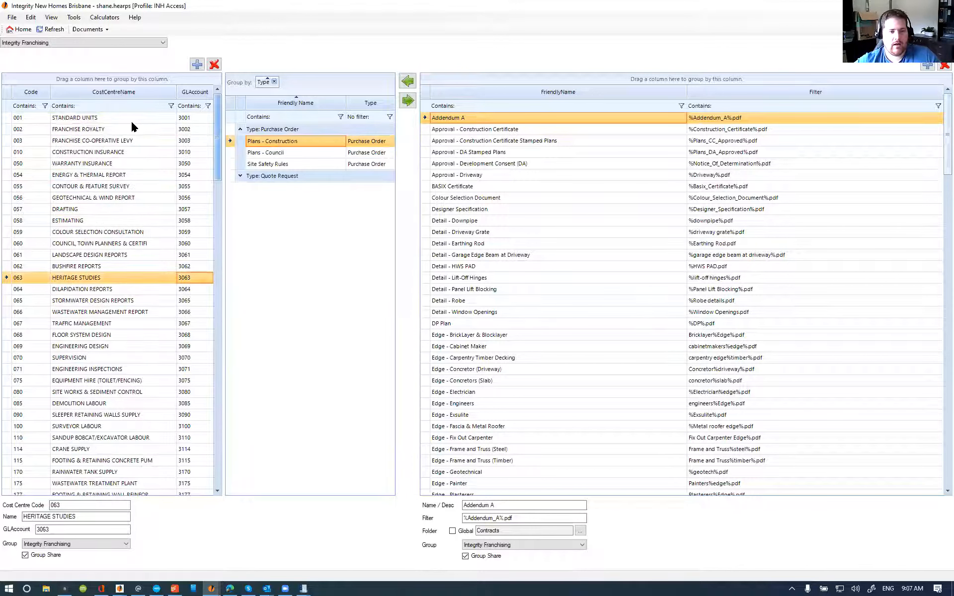
- Check which documents are attached to the first cost centres, from Standard Units to Energy & Thermal Report
{"action": "left_click", "coordinate": [62, 118]}
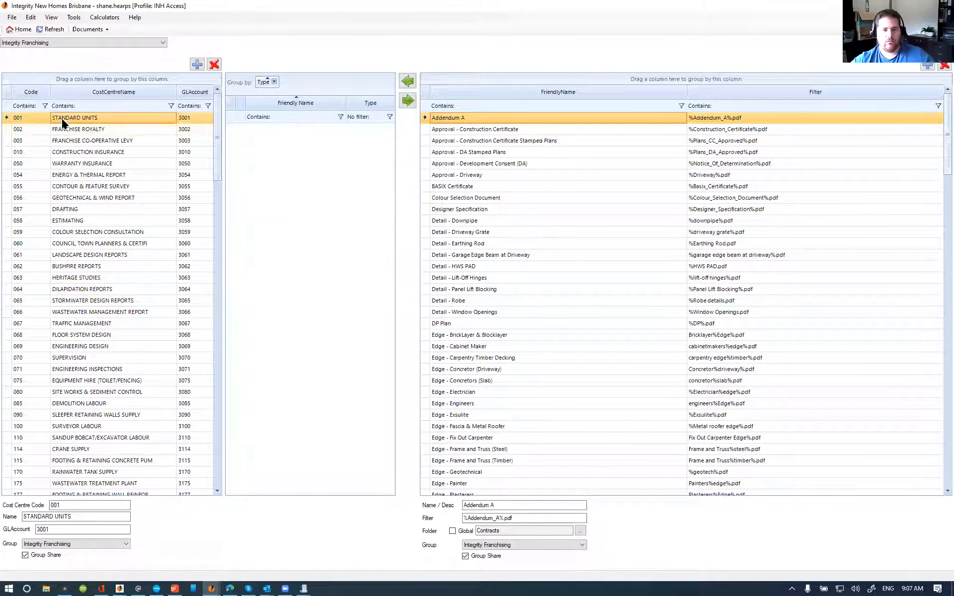
{"action": "left_click", "coordinate": [104, 127]}
{"action": "left_click", "coordinate": [99, 142]}
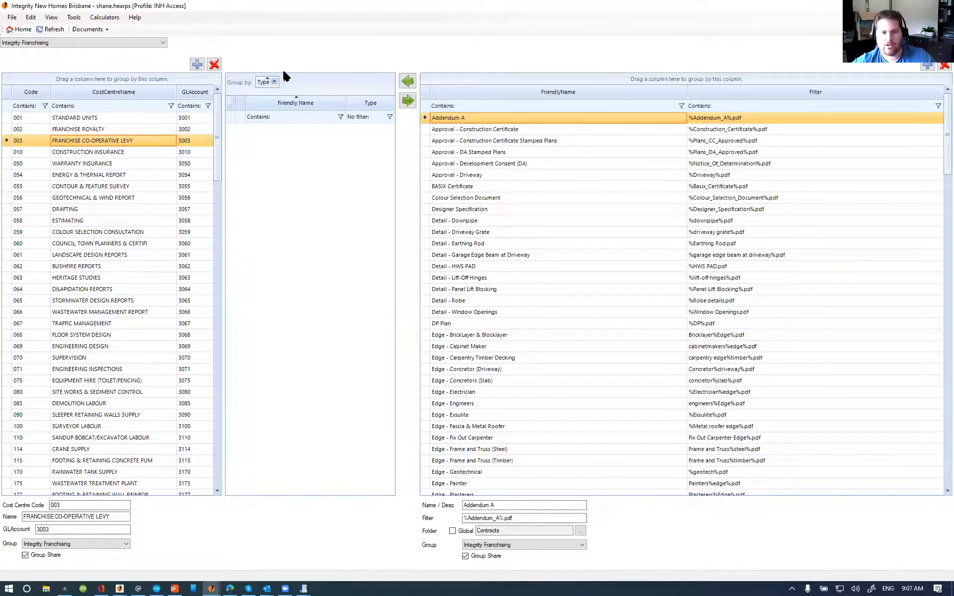
{"action": "left_click", "coordinate": [112, 151]}
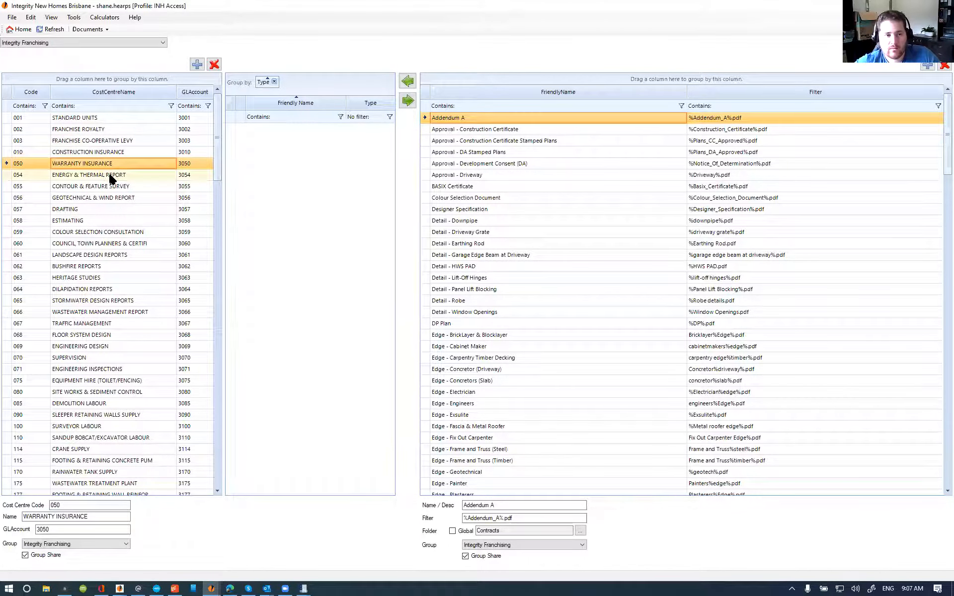
{"action": "left_click", "coordinate": [113, 175]}
{"action": "left_click", "coordinate": [79, 117]}
{"action": "left_click", "coordinate": [81, 128]}
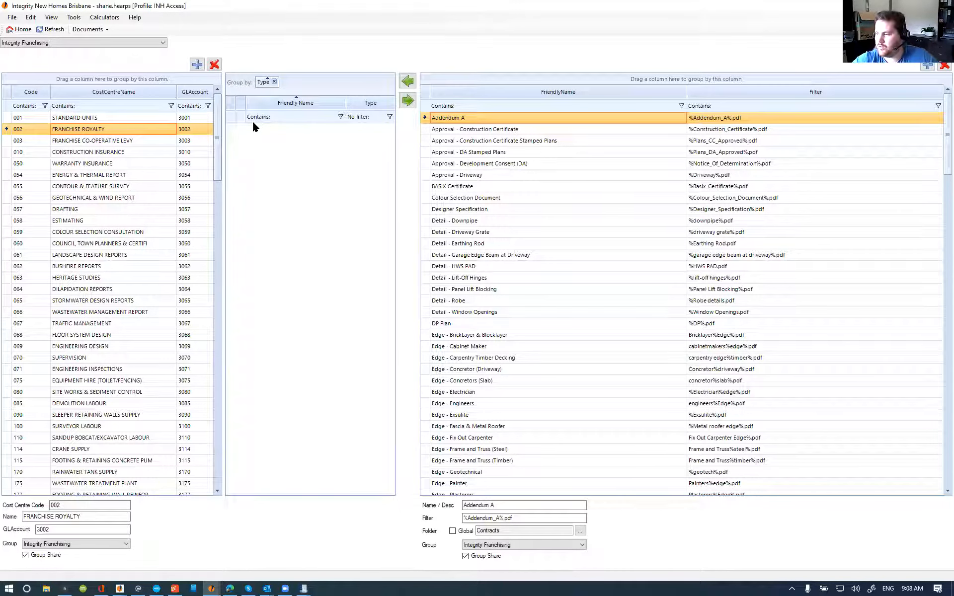
- Select the Carpenter Frame Labour cost centre and review the documents linked to its quote requests
{"action": "scroll", "coordinate": [103, 303], "scroll_direction": "down", "scroll_amount": 9}
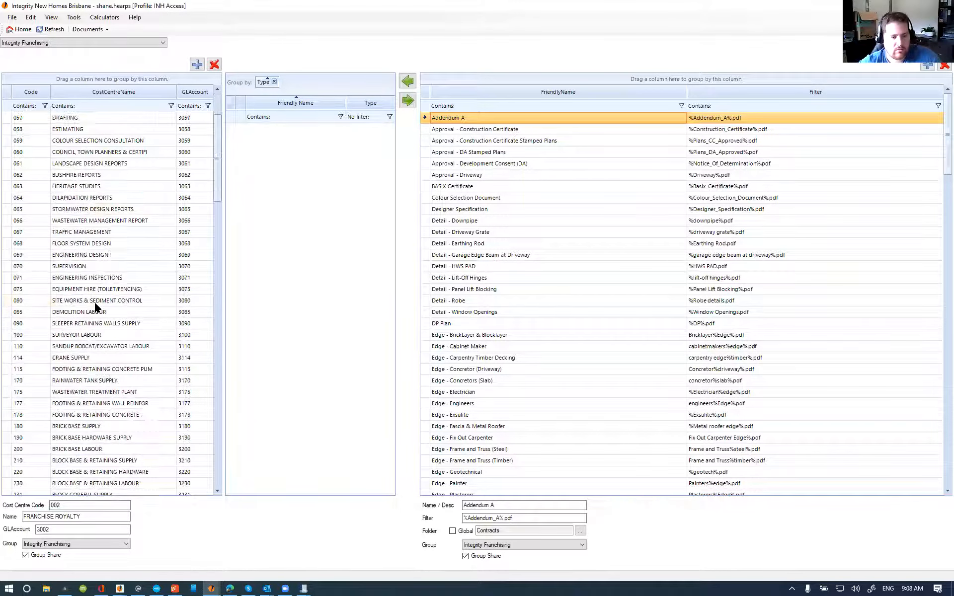
{"action": "scroll", "coordinate": [88, 316], "scroll_direction": "down", "scroll_amount": 1}
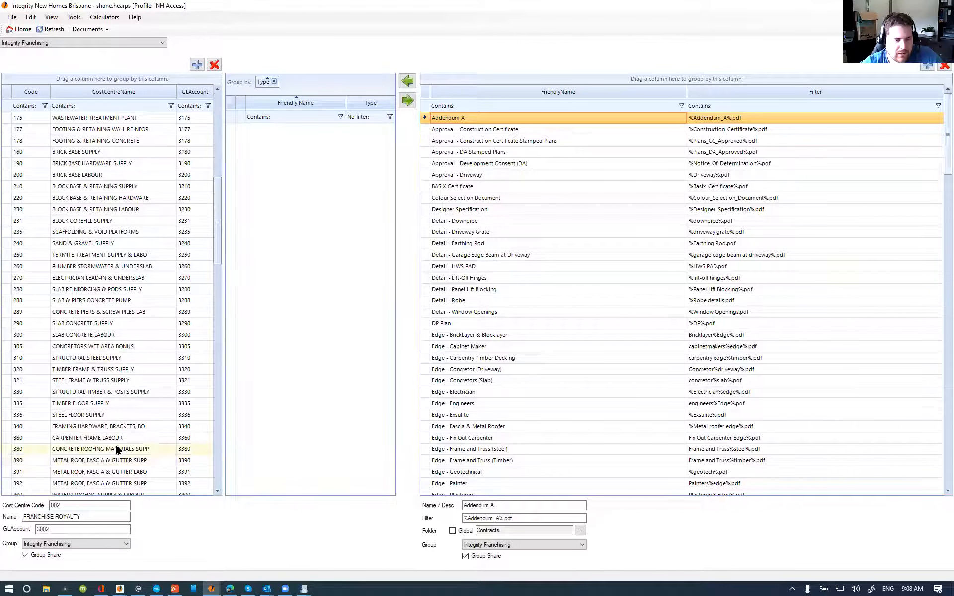
{"action": "left_click", "coordinate": [86, 439]}
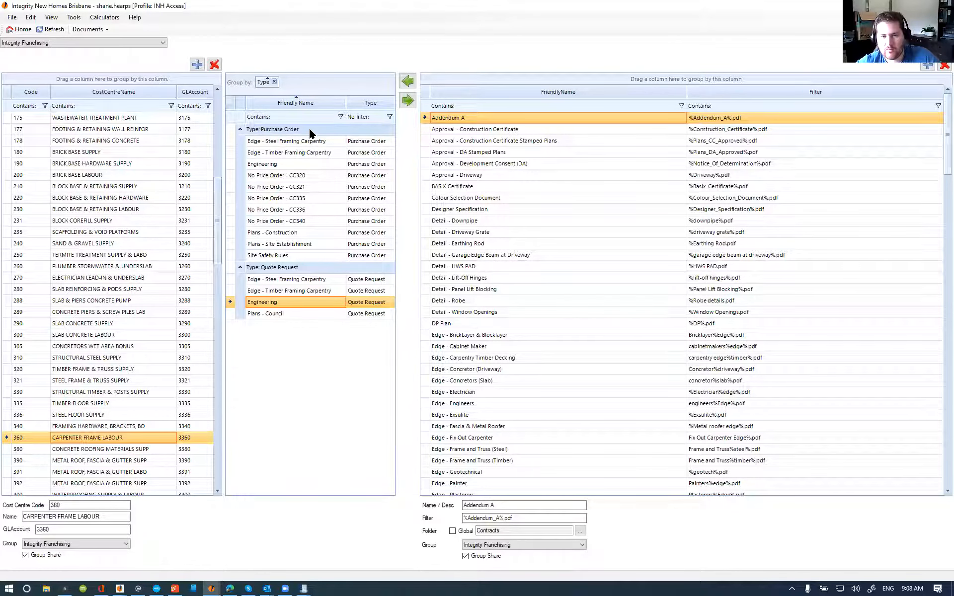
{"action": "left_click", "coordinate": [290, 281]}
{"action": "left_click", "coordinate": [286, 292]}
{"action": "left_click", "coordinate": [281, 302]}
{"action": "left_click", "coordinate": [280, 313]}
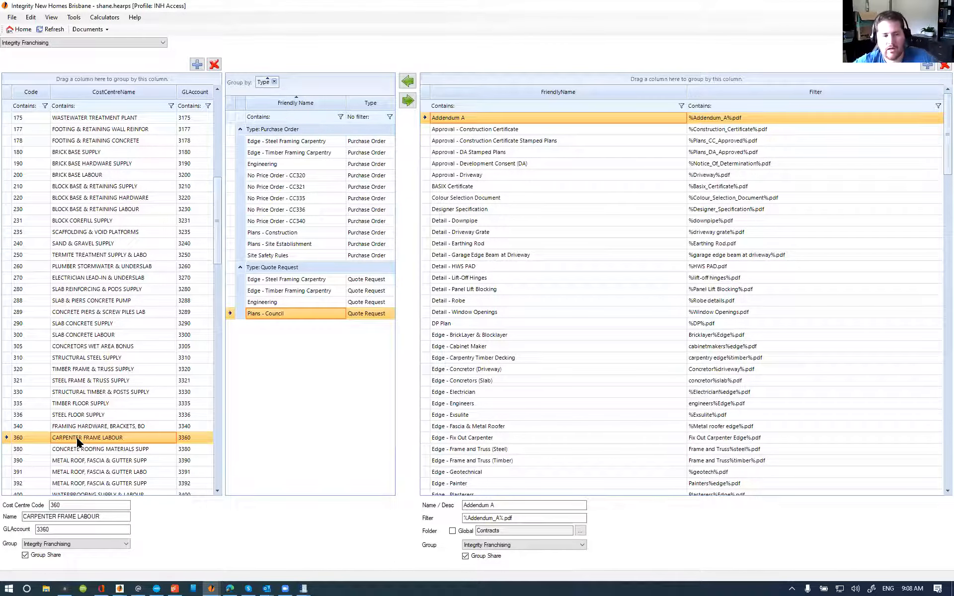
- Compare the documents attached to the Timber Frame & Truss Supply and Steel Frame & Truss Supply cost centres
{"action": "left_click", "coordinate": [97, 380]}
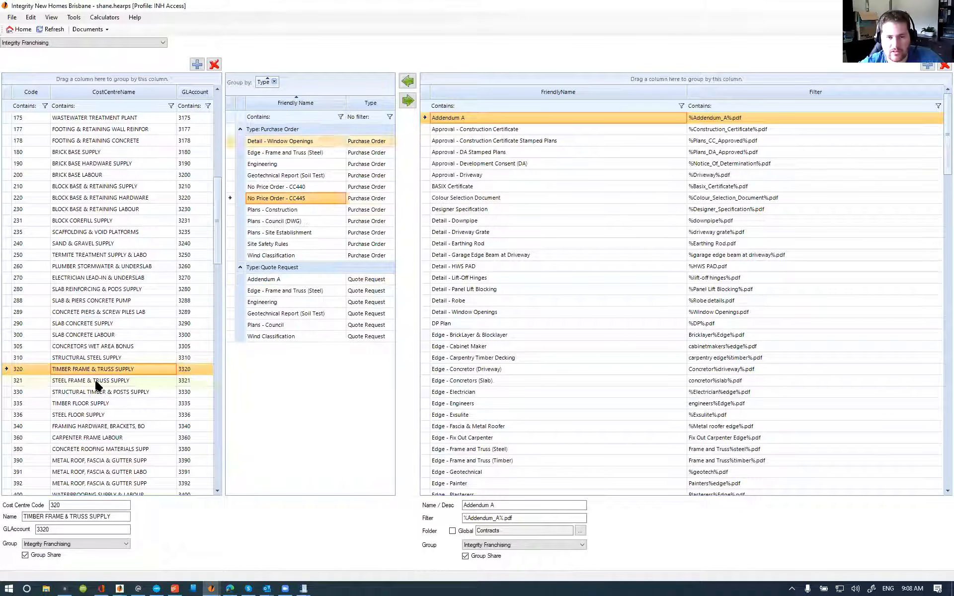
{"action": "left_click", "coordinate": [119, 373]}
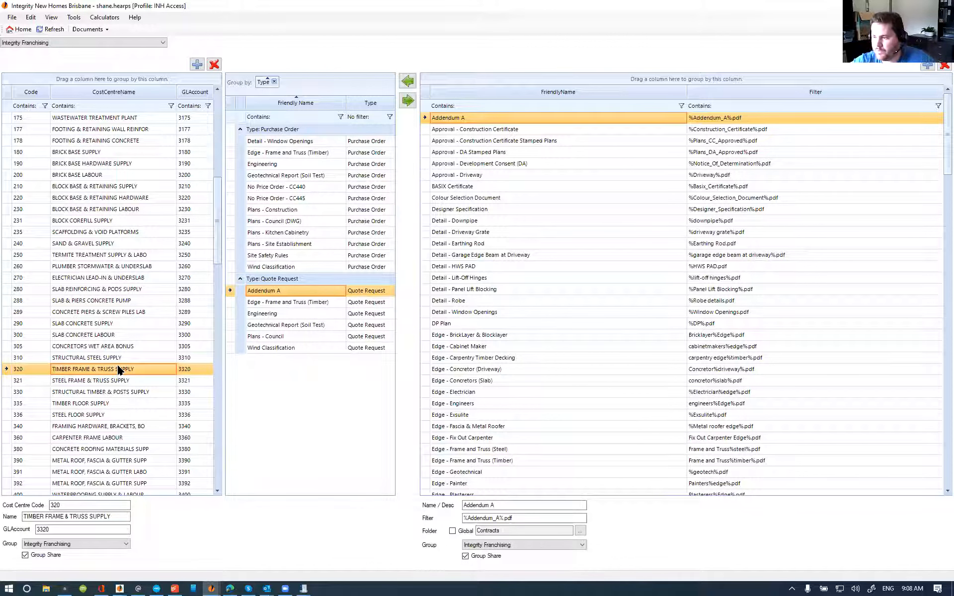
{"action": "left_click", "coordinate": [117, 377]}
{"action": "left_click", "coordinate": [122, 371]}
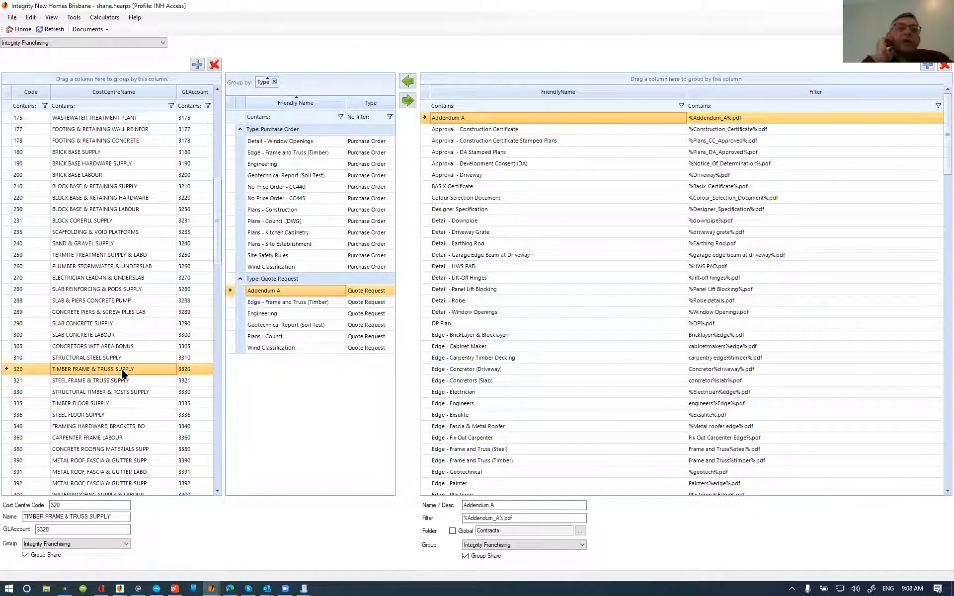
{"action": "left_click", "coordinate": [119, 381]}
{"action": "left_click", "coordinate": [123, 372]}
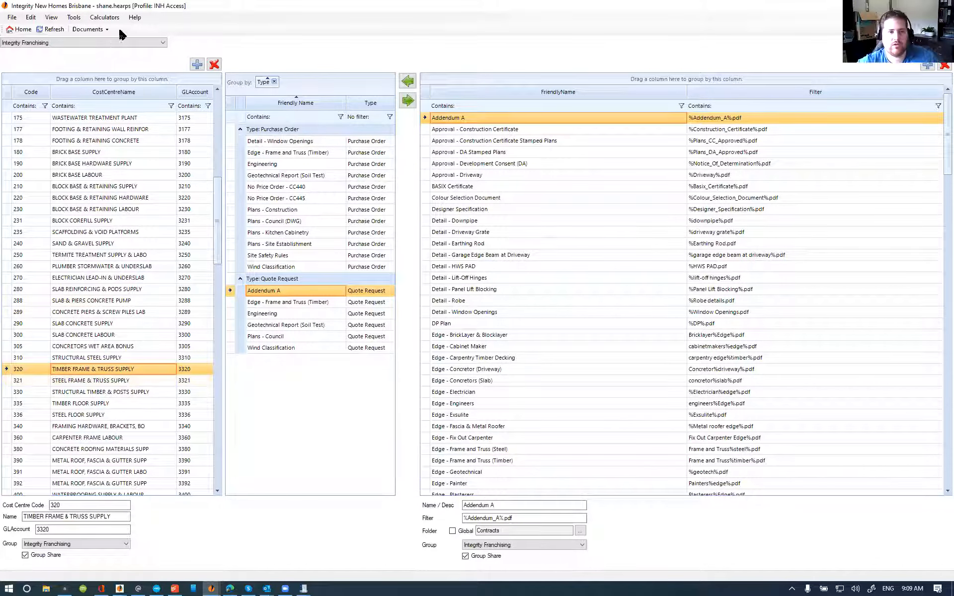
- Open the admin quote templates and display the quote request template for Timber Frame & Truss Supply, code 320
{"action": "left_click", "coordinate": [20, 30]}
{"action": "left_click", "coordinate": [31, 166]}
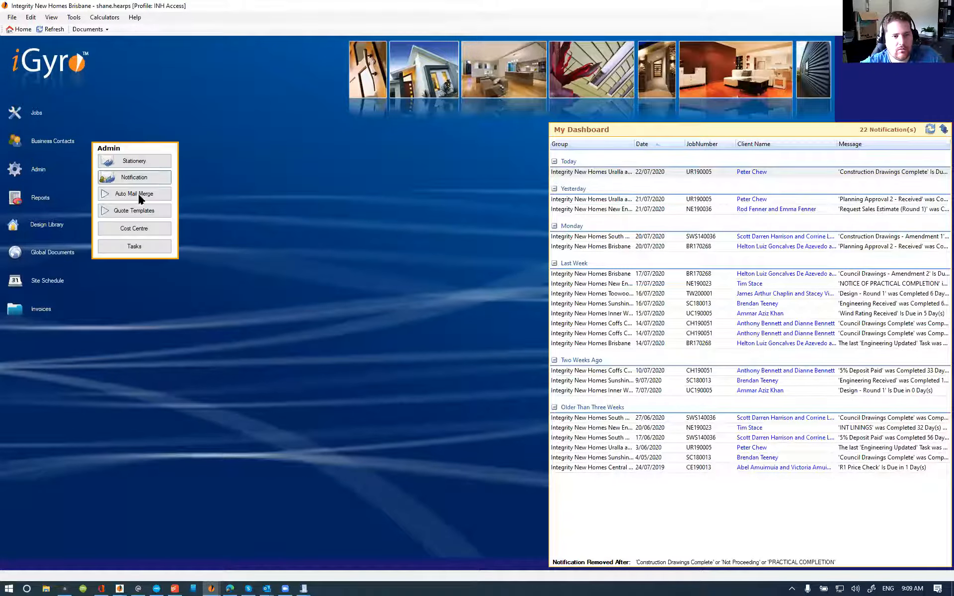
{"action": "left_click", "coordinate": [128, 209]}
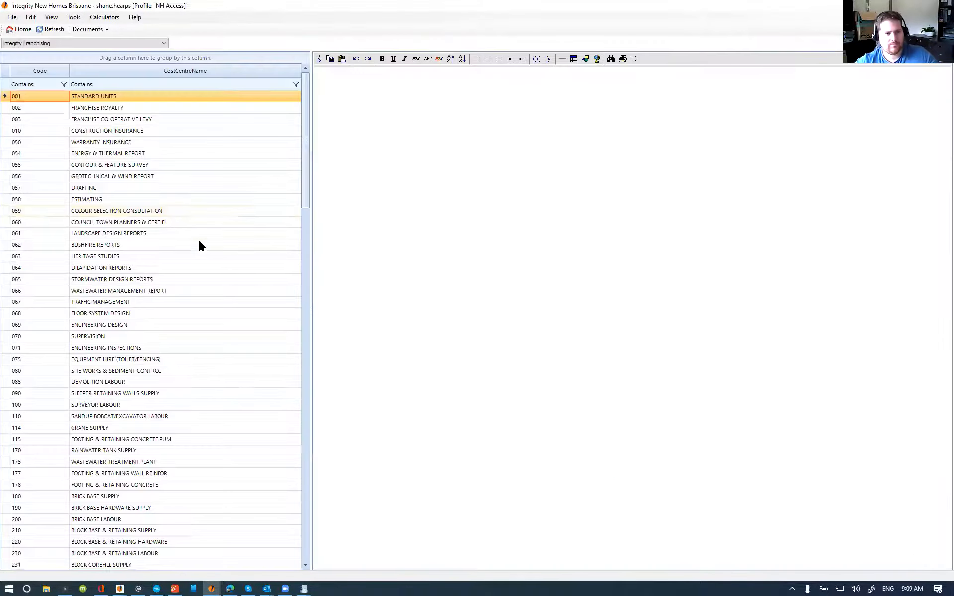
{"action": "scroll", "coordinate": [184, 288], "scroll_direction": "down", "scroll_amount": 10}
{"action": "scroll", "coordinate": [40, 244], "scroll_direction": "up", "scroll_amount": 3}
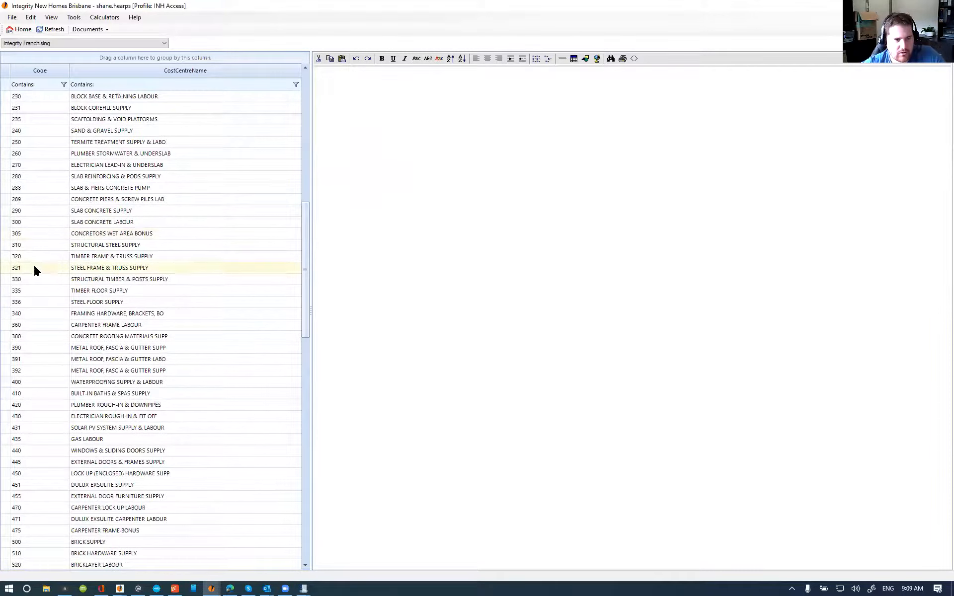
{"action": "left_click", "coordinate": [37, 260]}
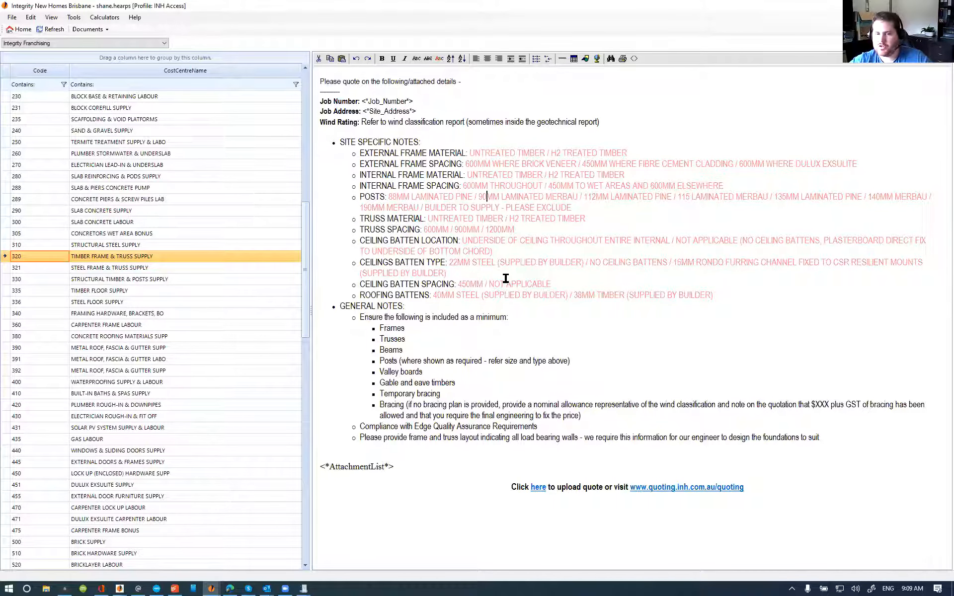
- Compare the quote request wording of the Timber Frame & Truss Supply template with the Steel Frame & Truss Supply template
{"action": "left_click_drag", "start_coordinate": [821, 440], "coordinate": [413, 211]}
{"action": "left_click", "coordinate": [413, 211]}
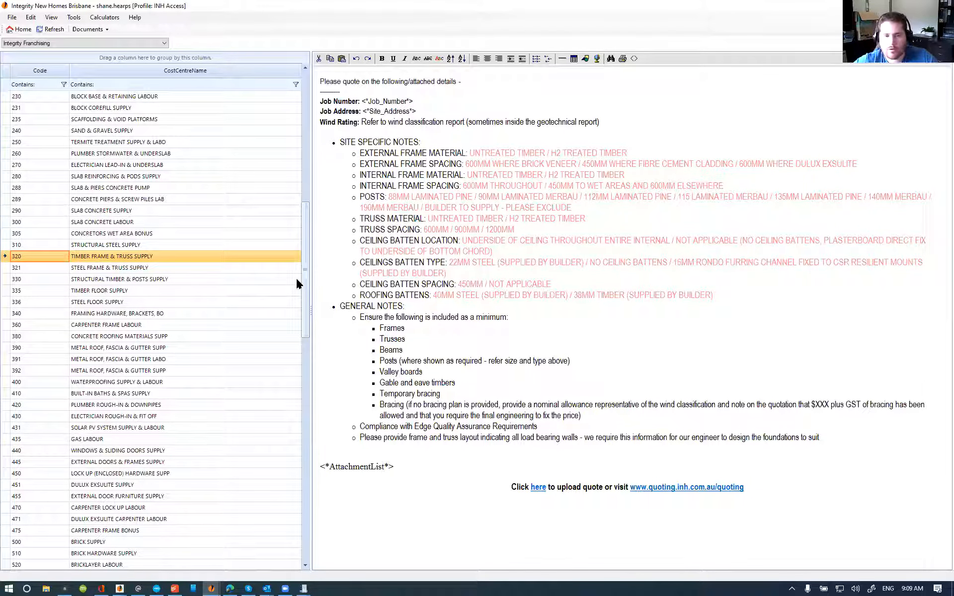
{"action": "left_click", "coordinate": [103, 269]}
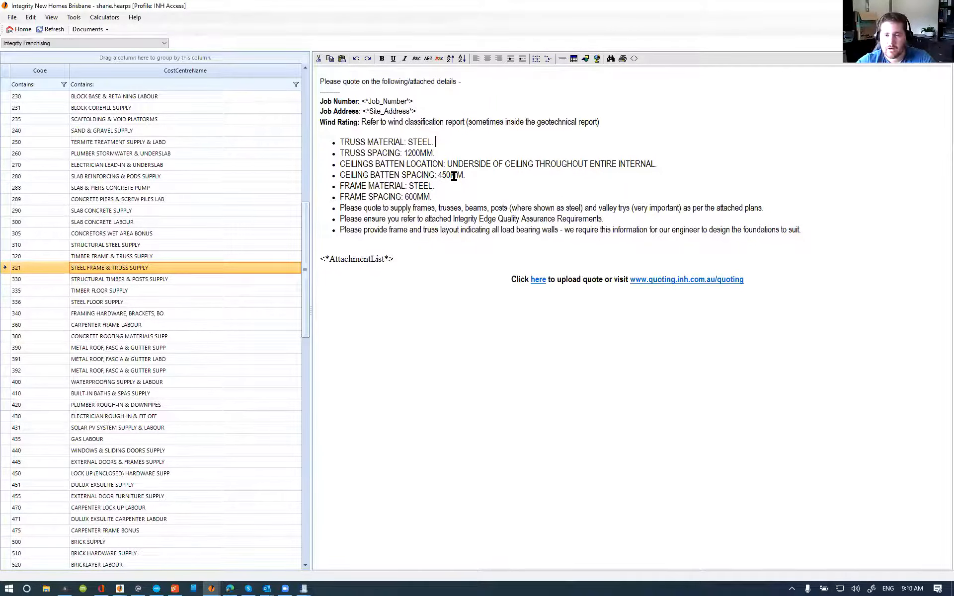
{"action": "left_click_drag", "start_coordinate": [795, 226], "coordinate": [467, 207]}
{"action": "left_click", "coordinate": [466, 207]}
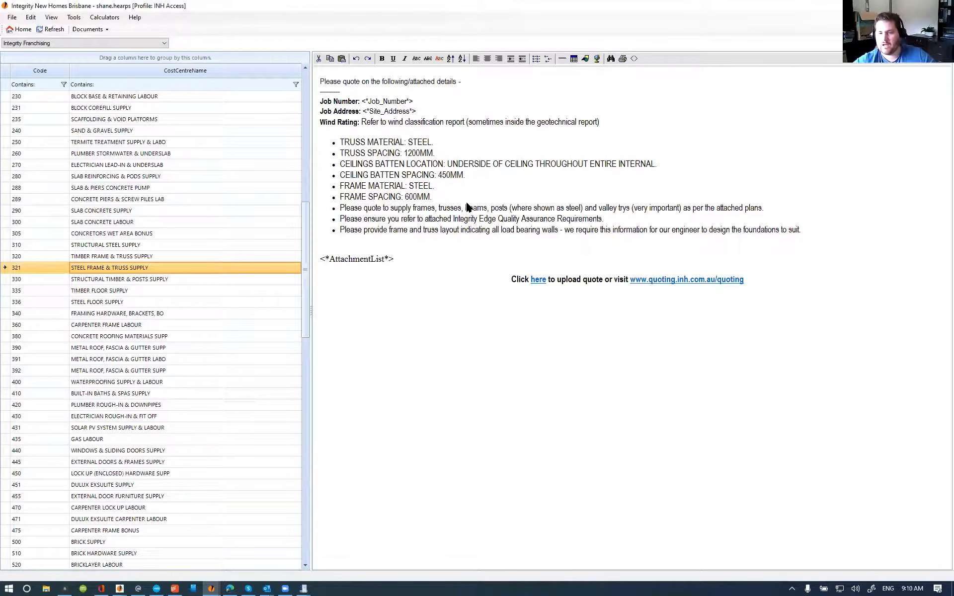
{"action": "left_click", "coordinate": [164, 255]}
{"action": "left_click", "coordinate": [121, 264]}
{"action": "left_click", "coordinate": [126, 258]}
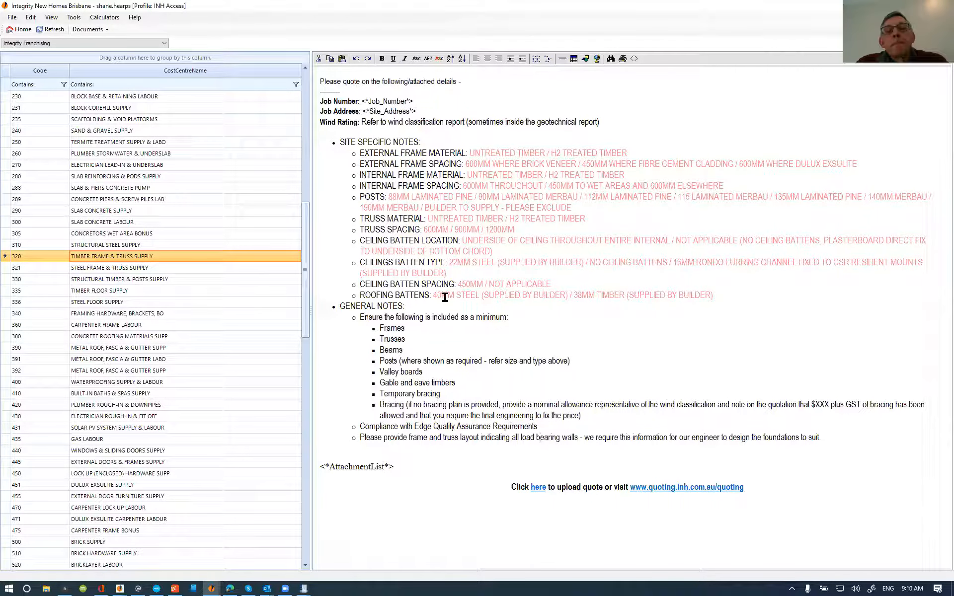
- Examine the red site-specific options in the timber frame template, covering frame material and spacing, ceiling batten spacing, roofing battens and truss spacing
{"action": "left_click_drag", "start_coordinate": [470, 153], "coordinate": [585, 153]}
{"action": "left_click", "coordinate": [584, 152]}
{"action": "left_click_drag", "start_coordinate": [856, 163], "coordinate": [571, 165]}
{"action": "left_click", "coordinate": [569, 167]}
{"action": "left_click_drag", "start_coordinate": [646, 176], "coordinate": [473, 175]}
{"action": "left_click", "coordinate": [472, 176]}
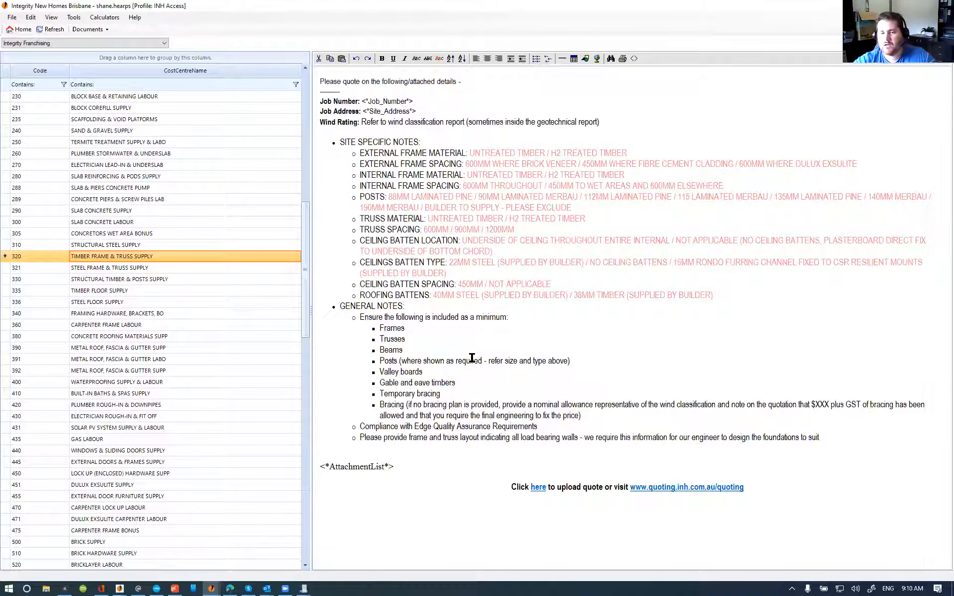
{"action": "left_click_drag", "start_coordinate": [728, 298], "coordinate": [476, 287]}
{"action": "left_click", "coordinate": [476, 287]}
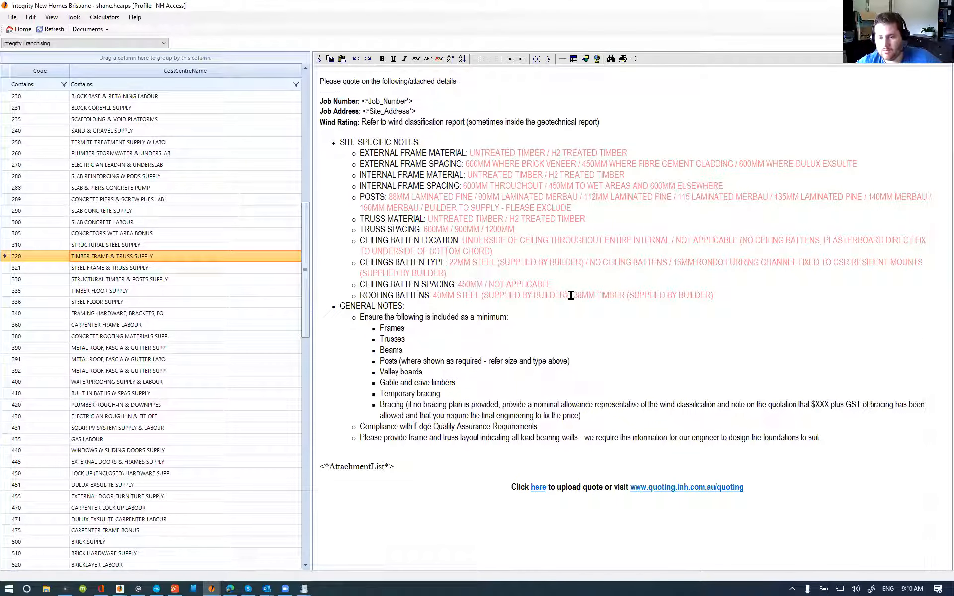
{"action": "left_click", "coordinate": [438, 296]}
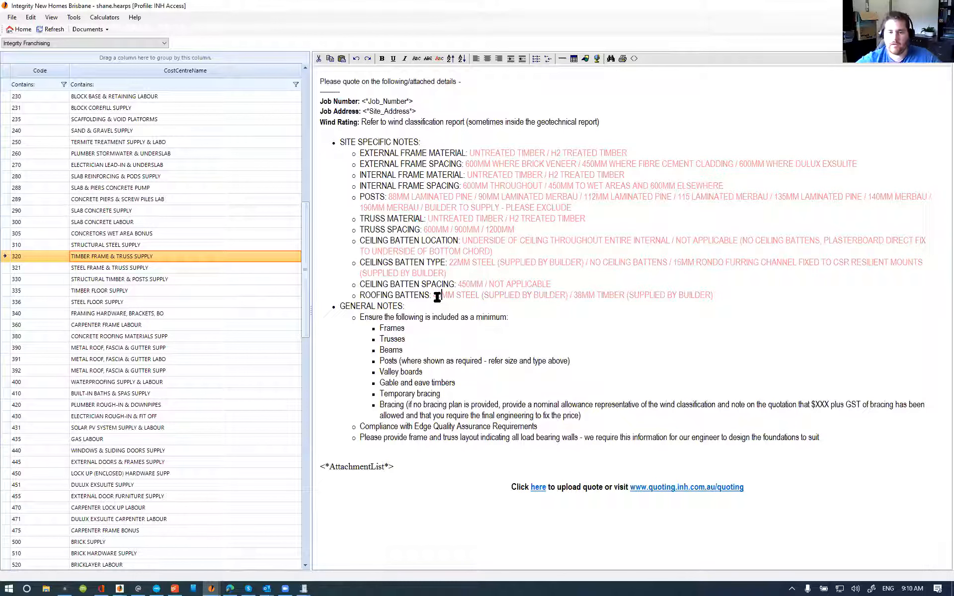
{"action": "left_click_drag", "start_coordinate": [721, 295], "coordinate": [567, 297]}
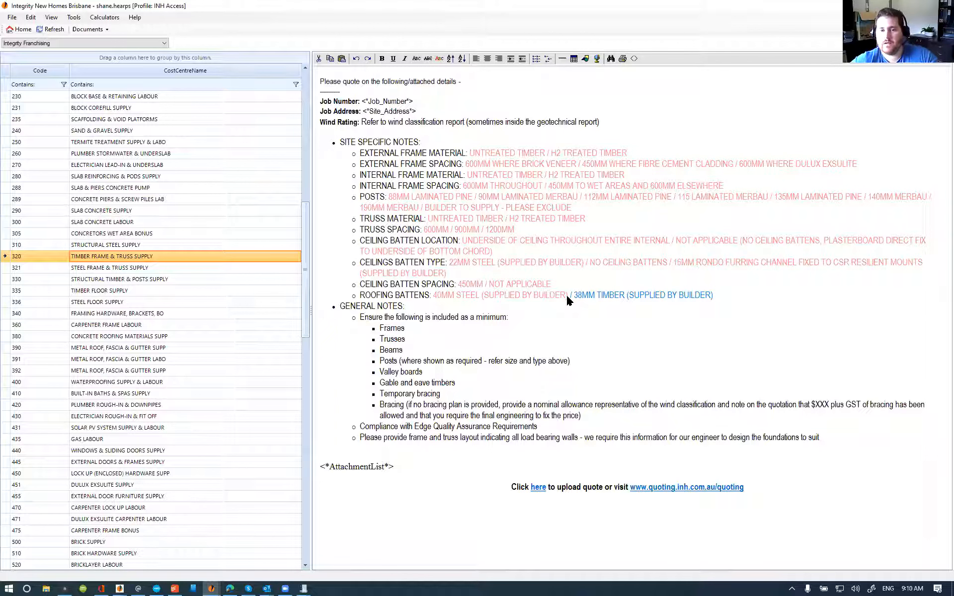
{"action": "left_click", "coordinate": [534, 229]}
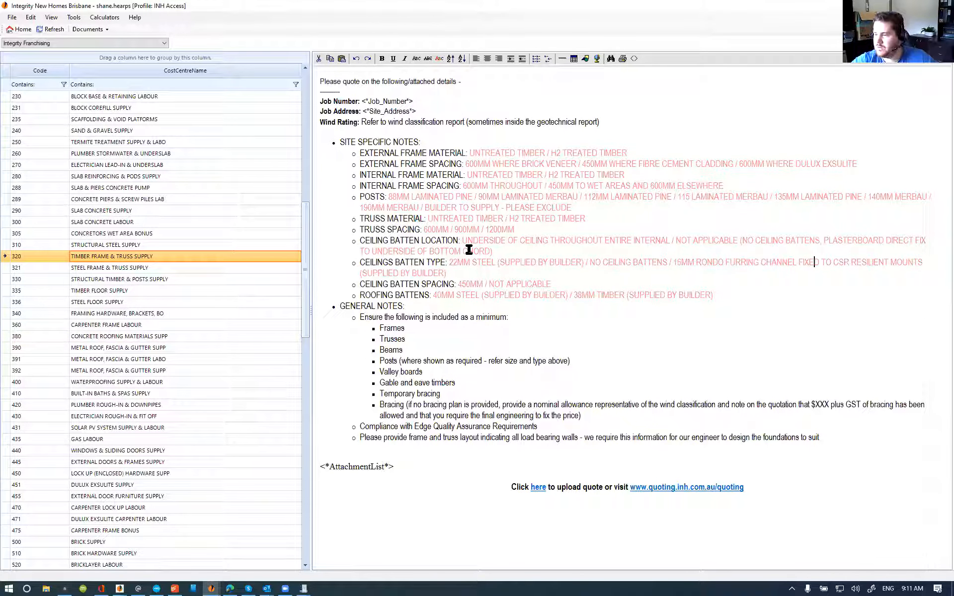
- Look at the Concrete Roofing Materials template and read the inclusions and exclusions in the metal roof, fascia and gutter template, code 390
{"action": "left_click", "coordinate": [144, 336]}
{"action": "left_click", "coordinate": [85, 346]}
{"action": "left_click", "coordinate": [170, 334]}
{"action": "left_click", "coordinate": [73, 348]}
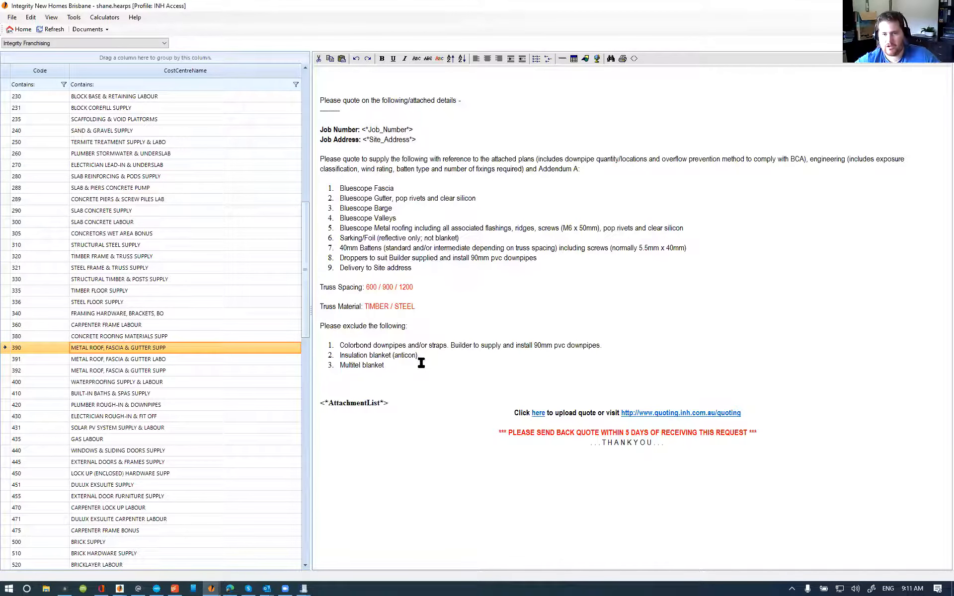
{"action": "left_click_drag", "start_coordinate": [407, 379], "coordinate": [364, 210]}
{"action": "left_click", "coordinate": [364, 209]}
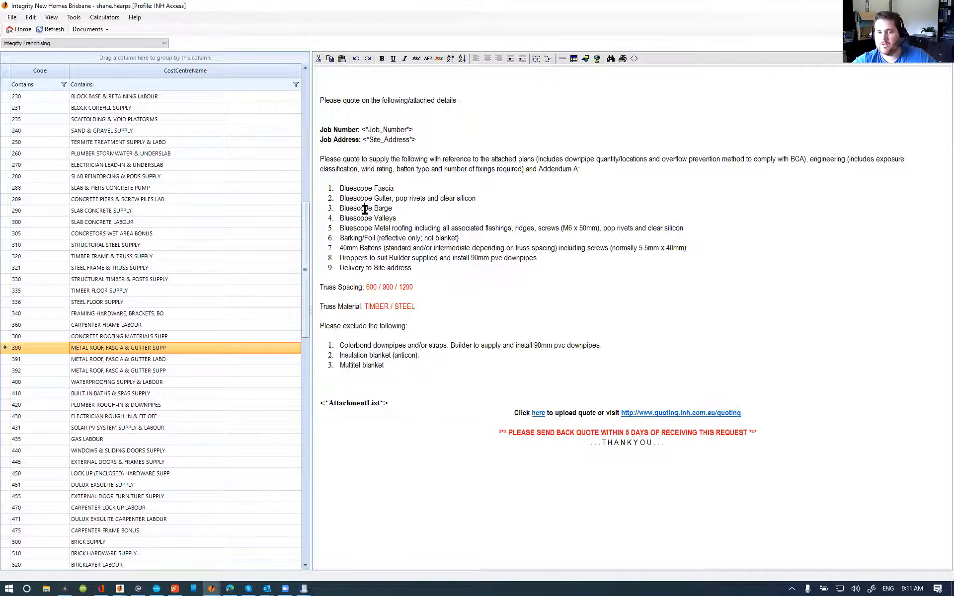
- Review the metal roof, fascia and gutter quote templates for code 391, labour only, and code 392, supply and install
{"action": "left_click", "coordinate": [158, 359]}
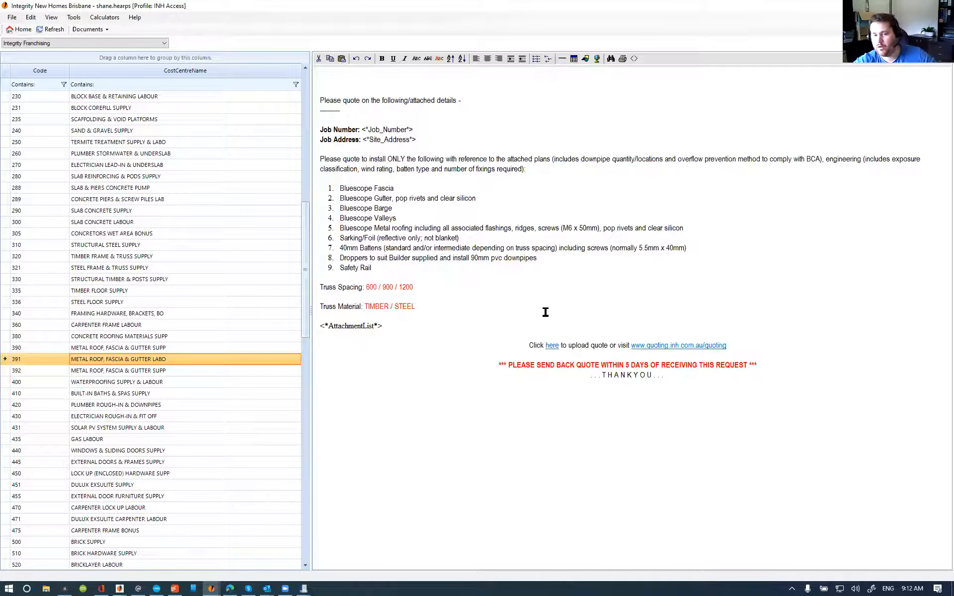
{"action": "left_click", "coordinate": [347, 161]}
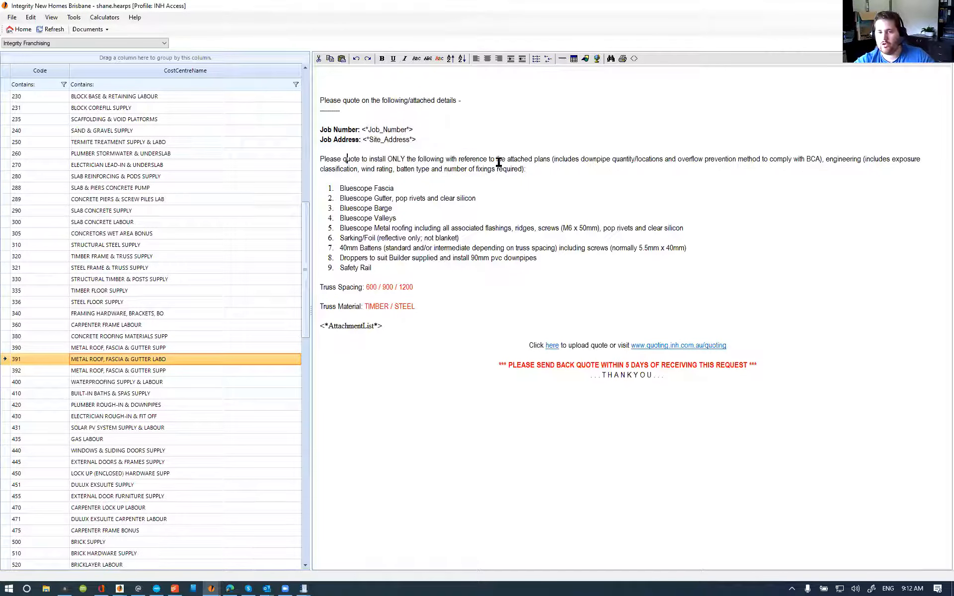
{"action": "left_click", "coordinate": [145, 370]}
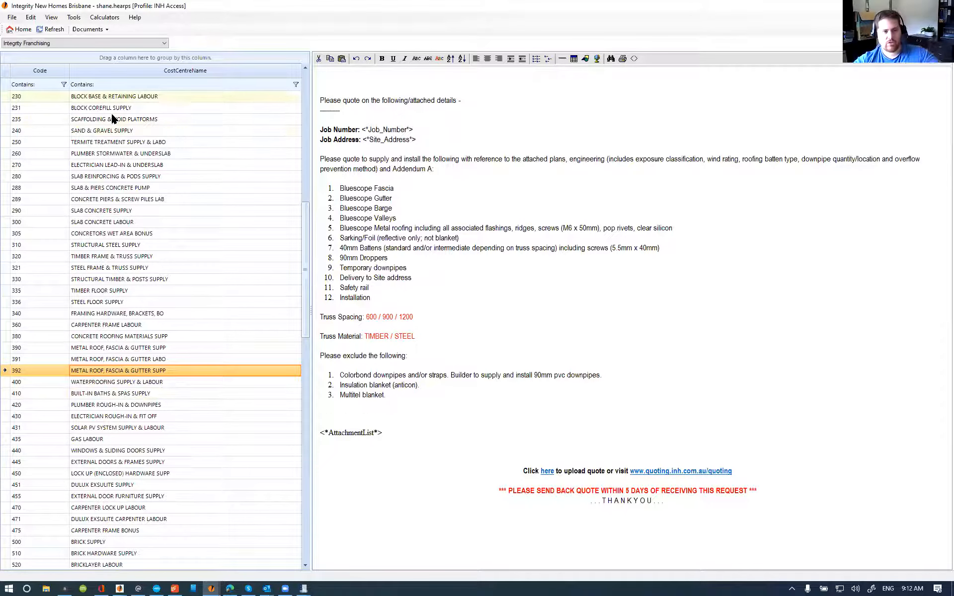
- Compare the quote request templates for Timber Floor Supply and Steel Floor Supply
{"action": "scroll", "coordinate": [173, 467], "scroll_direction": "up", "scroll_amount": 3}
{"action": "scroll", "coordinate": [87, 372], "scroll_direction": "up", "scroll_amount": 3}
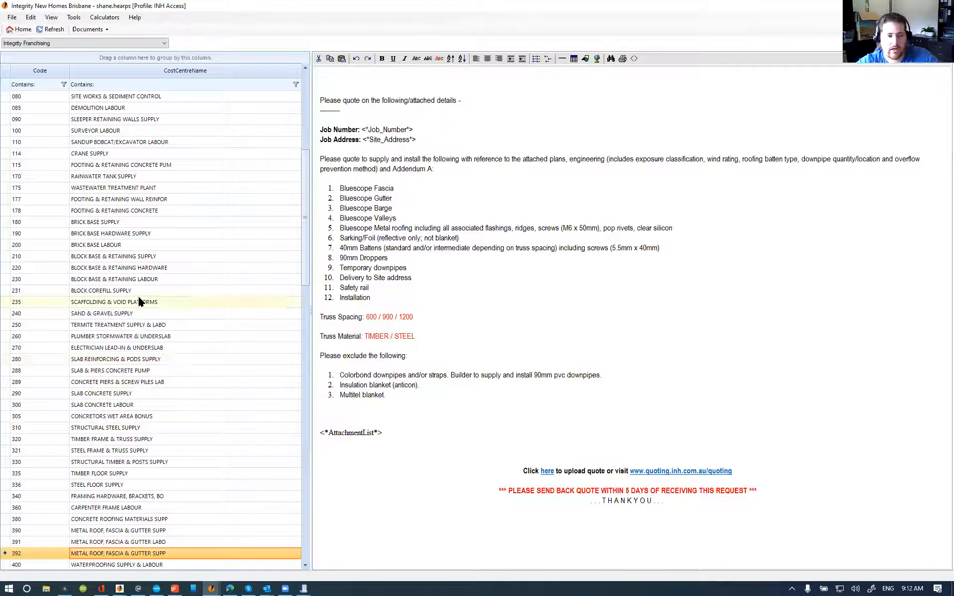
{"action": "left_click", "coordinate": [122, 475]}
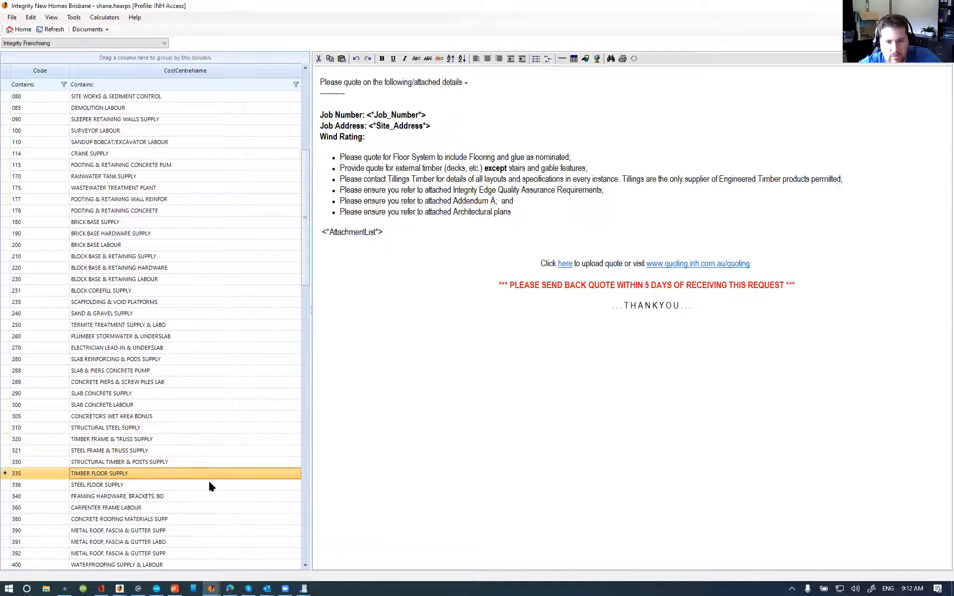
{"action": "left_click", "coordinate": [102, 485]}
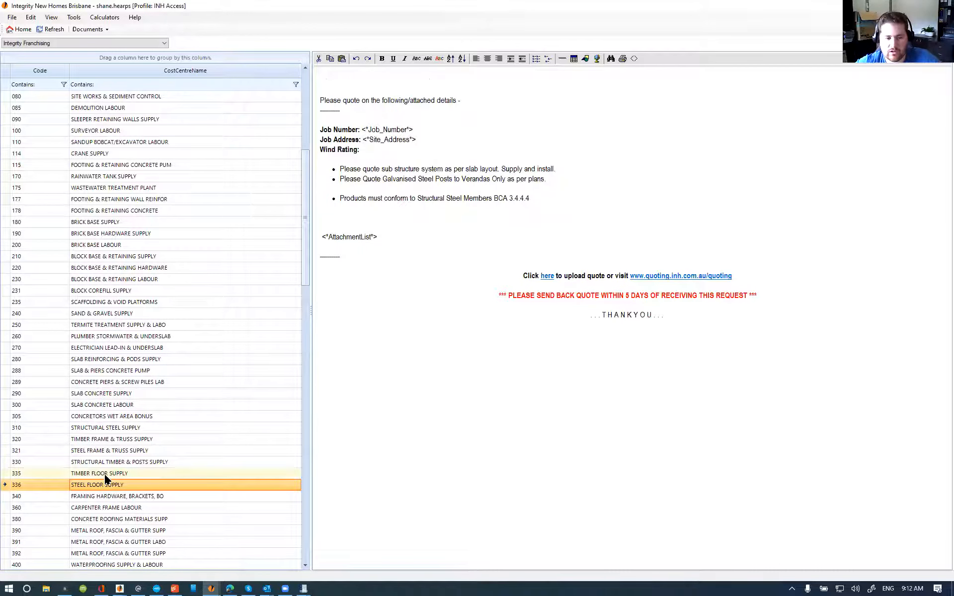
{"action": "left_click", "coordinate": [104, 474]}
- Return to cost centre editing and check the quote request documents linked to Carpenter Frame Labour, including Plans - Council and Engineering
{"action": "left_click", "coordinate": [89, 29]}
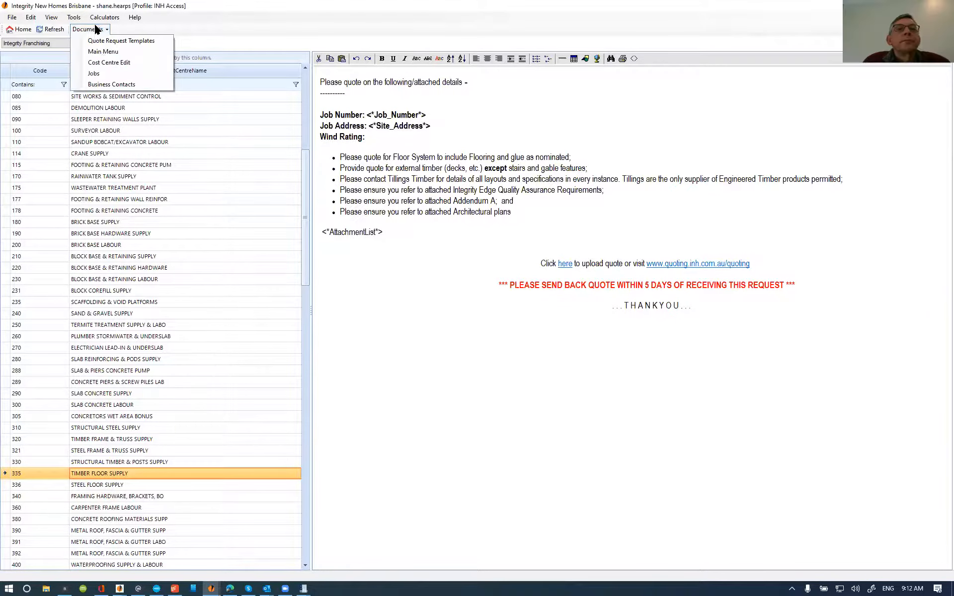
{"action": "left_click", "coordinate": [104, 62]}
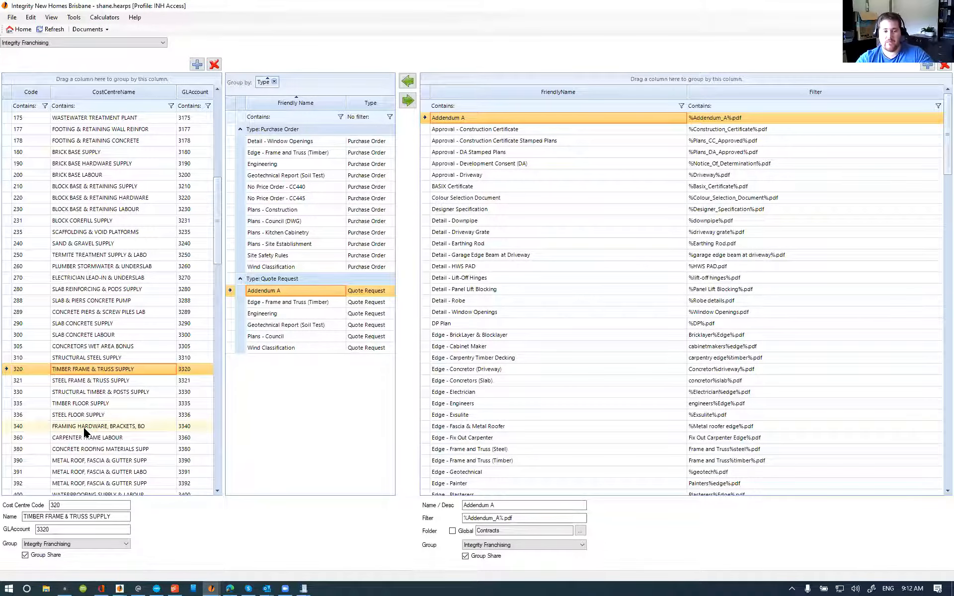
{"action": "left_click", "coordinate": [94, 440]}
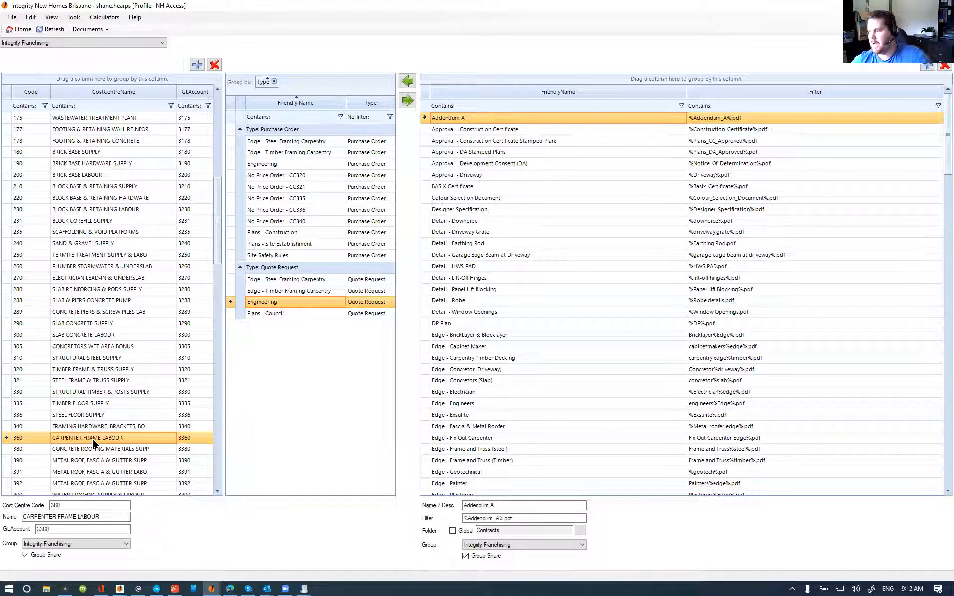
{"action": "left_click", "coordinate": [304, 293]}
{"action": "left_click", "coordinate": [307, 279]}
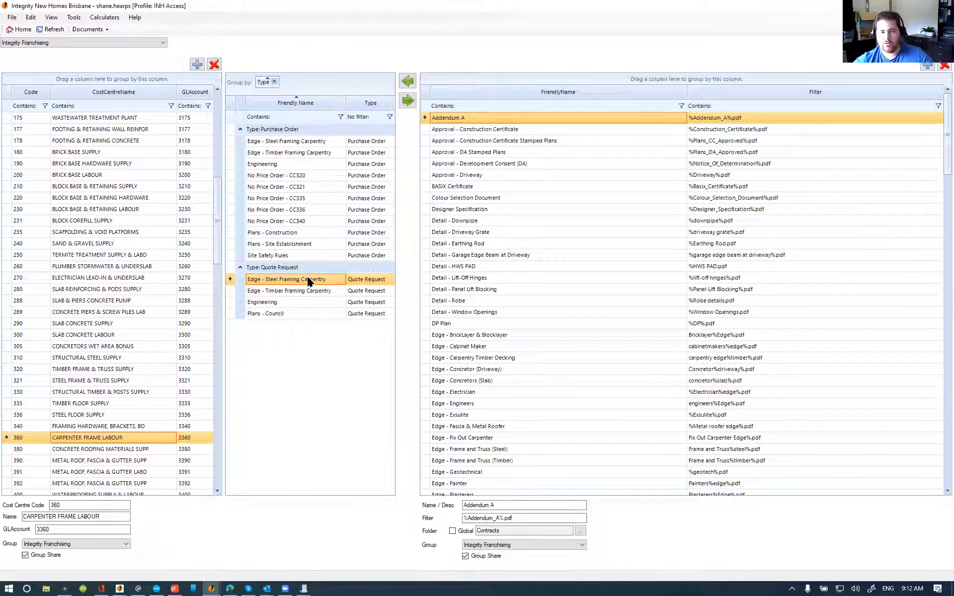
{"action": "left_click", "coordinate": [272, 314]}
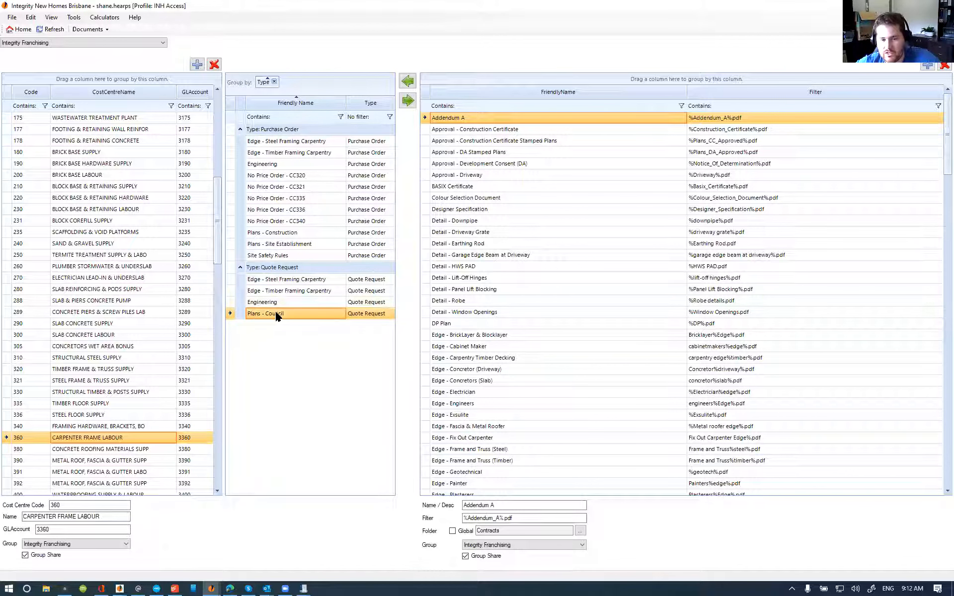
{"action": "left_click", "coordinate": [264, 303]}
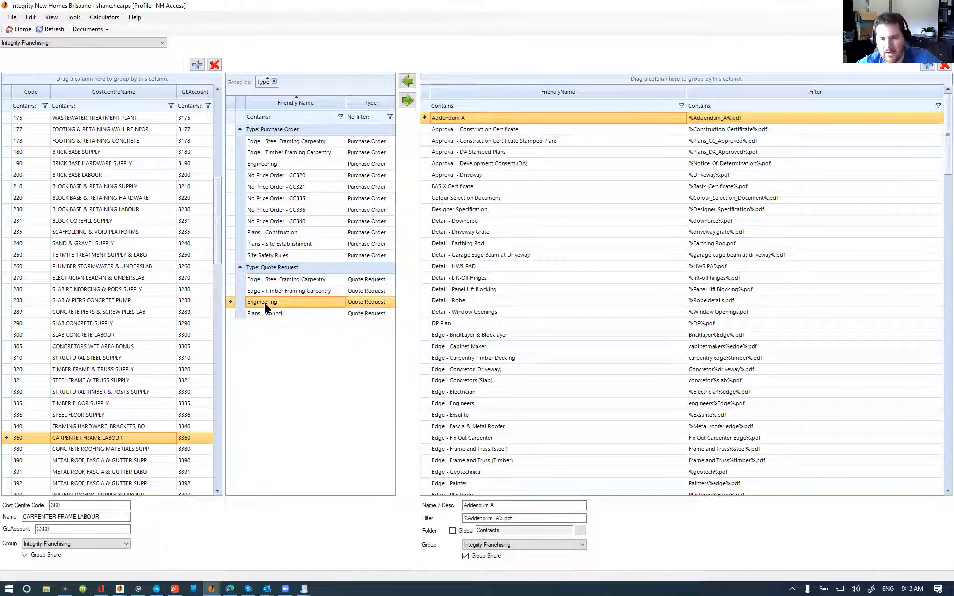
- Compare the Edge - Steel Framing Carpentry and Edge - Timber Framing Carpentry documents under Carpenter Frame Labour's quote requests
{"action": "left_click", "coordinate": [292, 291]}
{"action": "left_click", "coordinate": [293, 280]}
{"action": "left_click", "coordinate": [296, 288]}
{"action": "left_click", "coordinate": [298, 280]}
{"action": "left_click", "coordinate": [299, 291]}
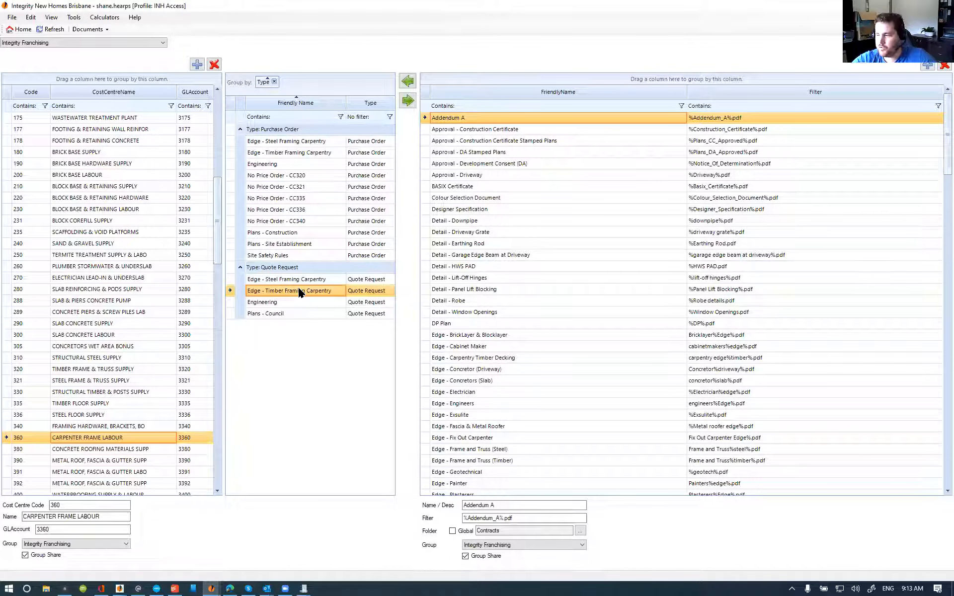
{"action": "left_click", "coordinate": [304, 281]}
{"action": "left_click", "coordinate": [307, 289]}
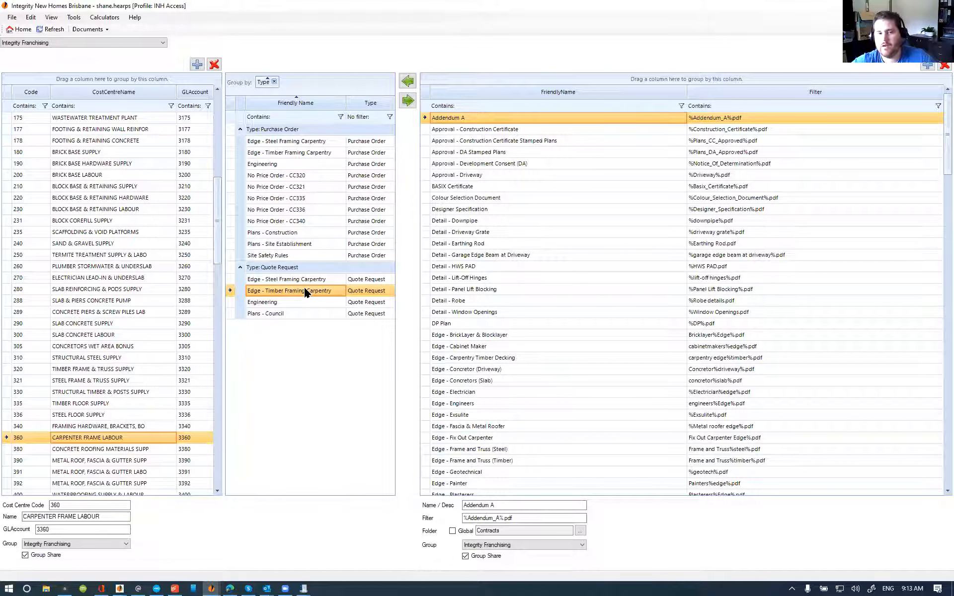
- Check Carpenter Frame Labour's purchase order documents, from Site Safety Rules to the Edge framing carpentry documents
{"action": "left_click", "coordinate": [280, 256]}
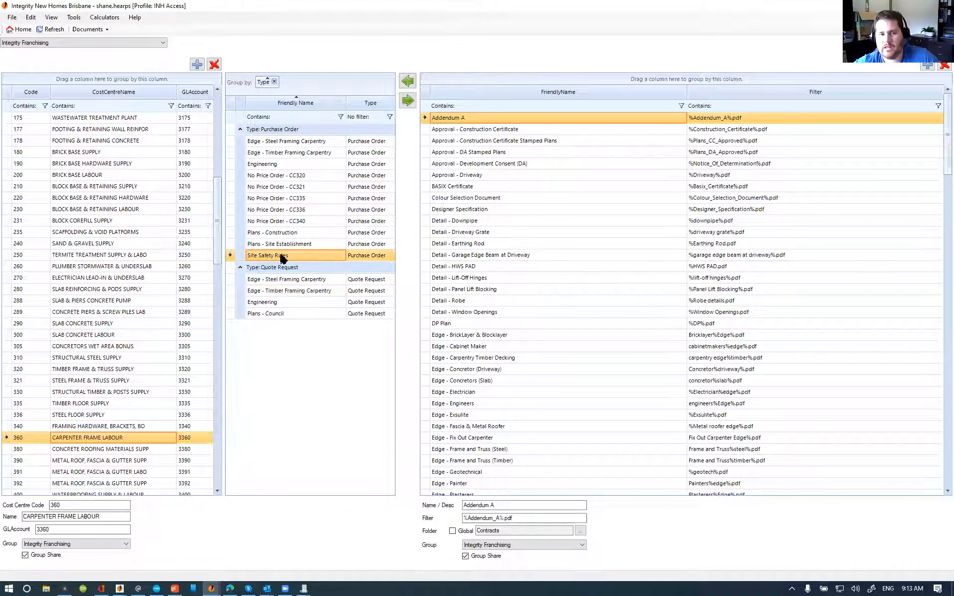
{"action": "left_click", "coordinate": [280, 145]}
{"action": "left_click", "coordinate": [281, 149]}
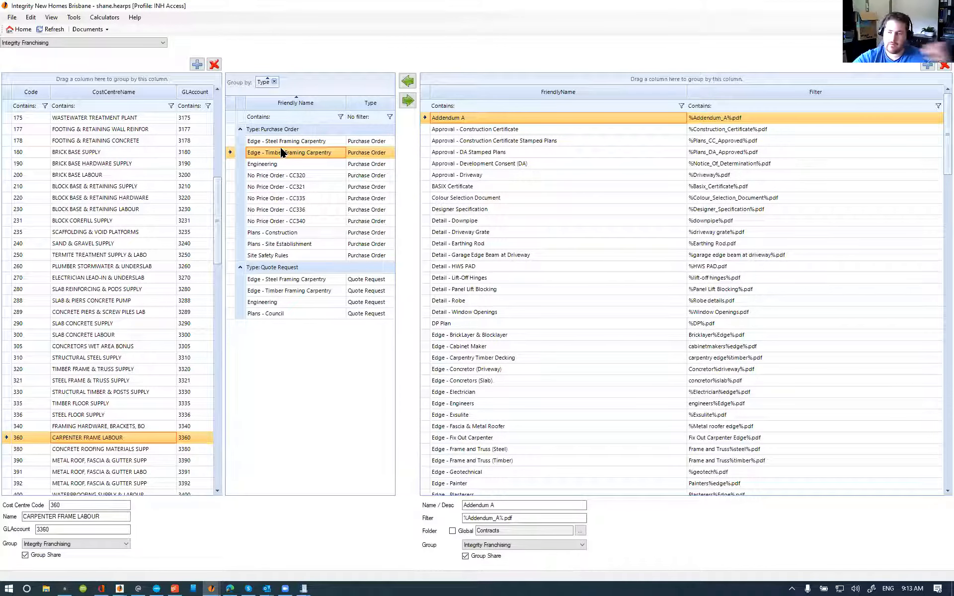
- Review the Edge - Steel Framing Carpentry, Edge - Timber Framing Carpentry and Engineering documents under Carpenter Frame Labour's purchase orders
{"action": "left_click", "coordinate": [305, 142]}
{"action": "left_click", "coordinate": [305, 148]}
{"action": "left_click", "coordinate": [305, 144]}
{"action": "left_click", "coordinate": [305, 151]}
{"action": "left_click", "coordinate": [298, 164]}
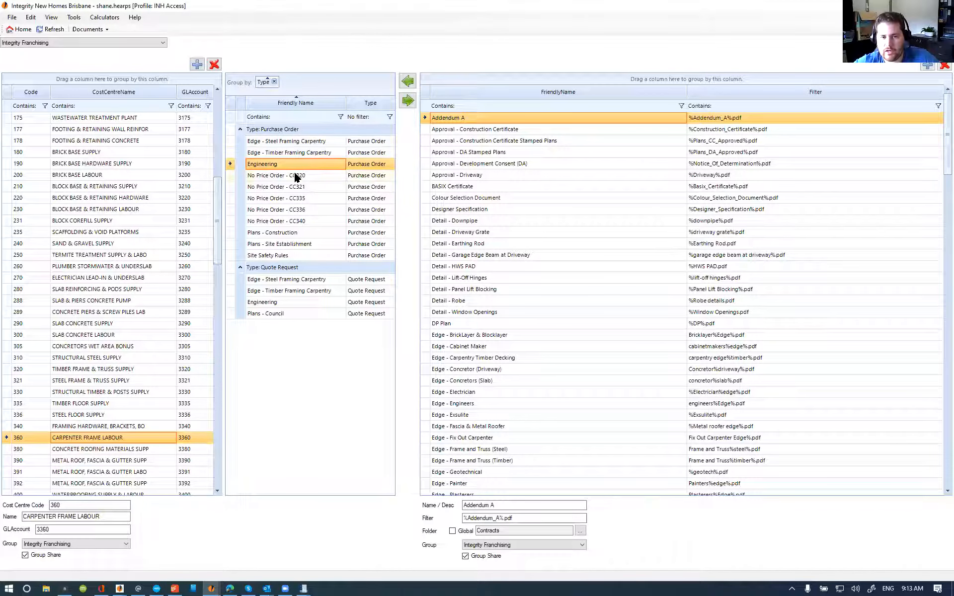
- Go through Carpenter Frame Labour's No Price Order documents from CC320 to CC340 and its Plans - Construction purchase order document
{"action": "left_click", "coordinate": [303, 176]}
{"action": "left_click", "coordinate": [313, 188]}
{"action": "left_click", "coordinate": [311, 199]}
{"action": "left_click", "coordinate": [309, 210]}
{"action": "left_click", "coordinate": [307, 220]}
{"action": "left_click", "coordinate": [301, 178]}
{"action": "left_click", "coordinate": [301, 187]}
{"action": "left_click", "coordinate": [298, 199]}
{"action": "left_click", "coordinate": [297, 210]}
{"action": "left_click", "coordinate": [296, 221]}
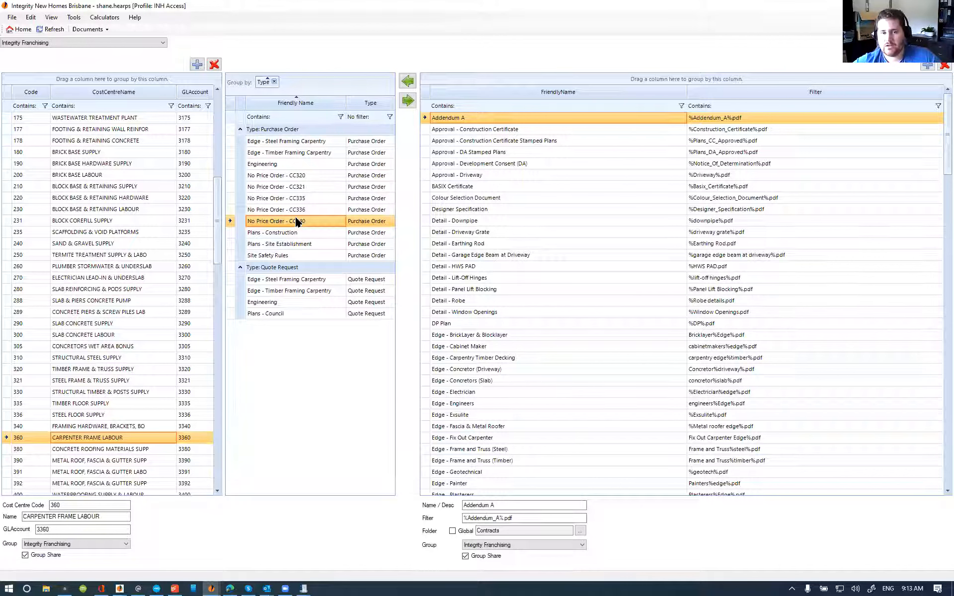
{"action": "left_click", "coordinate": [311, 209]}
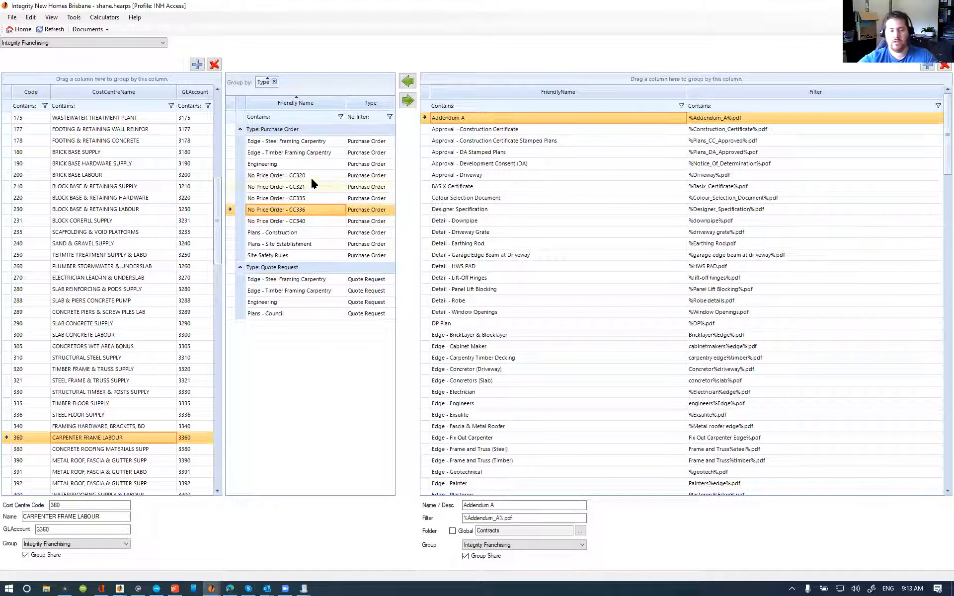
{"action": "left_click", "coordinate": [309, 177]}
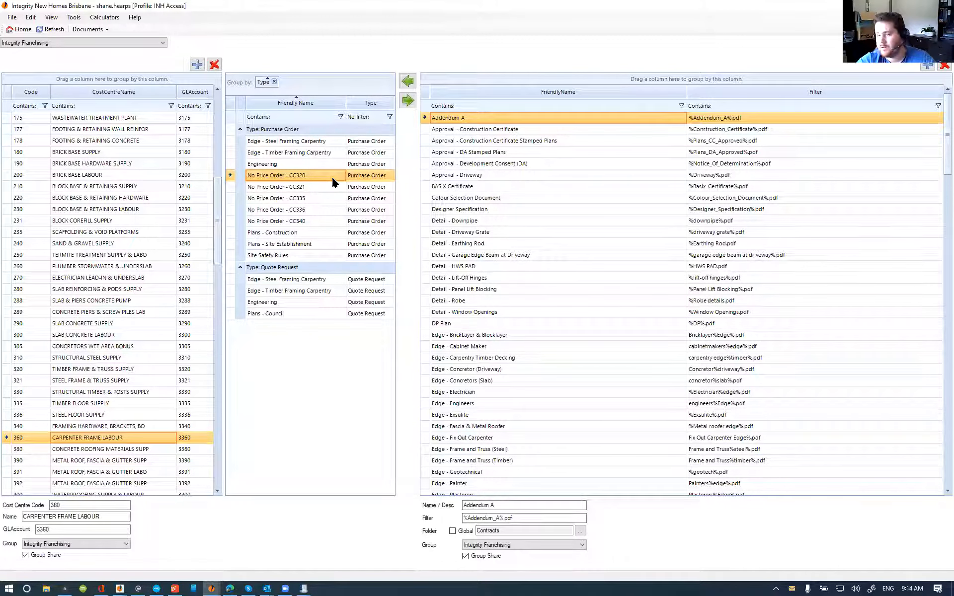
{"action": "left_click", "coordinate": [318, 221]}
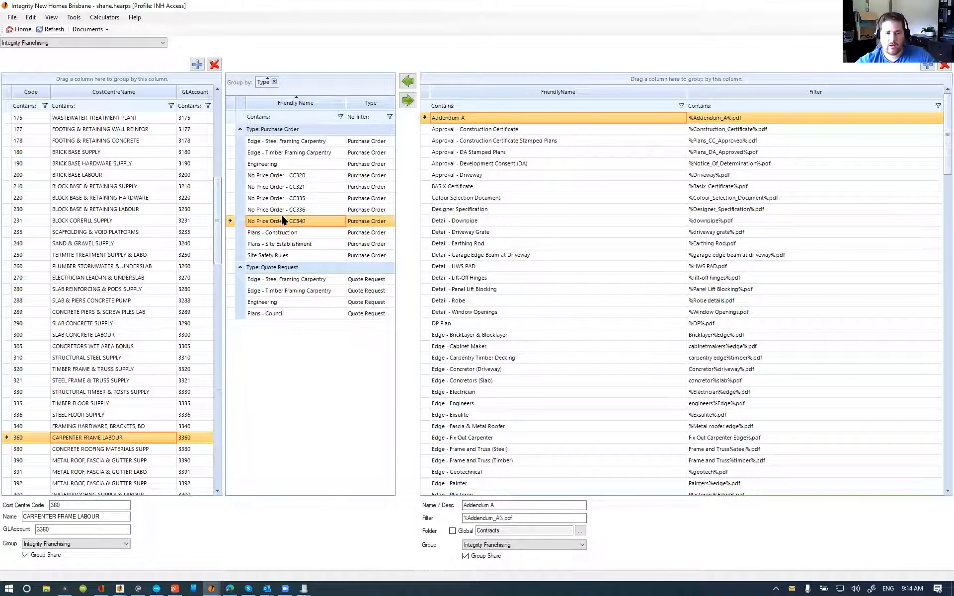
{"action": "scroll", "coordinate": [137, 361], "scroll_direction": "down", "scroll_amount": 1}
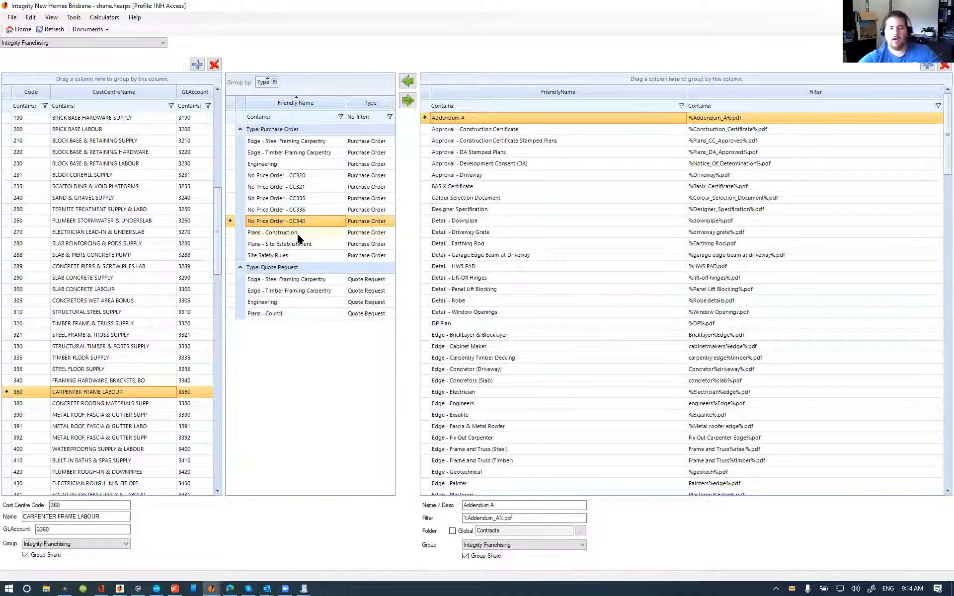
{"action": "left_click", "coordinate": [297, 233]}
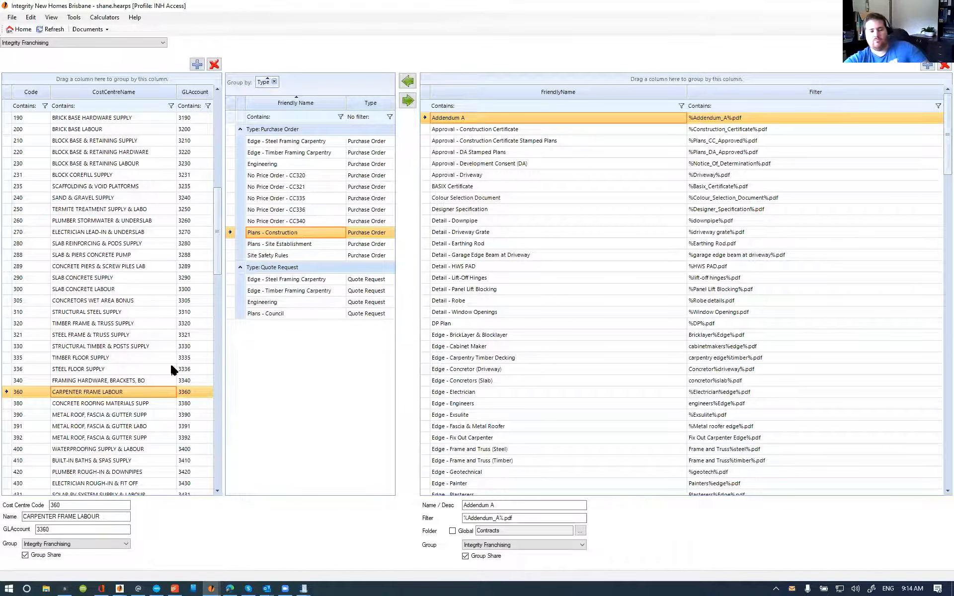
- Check Timber Frame & Truss Supply's purchase order documents, including No Price Order - CC440 and Plans - Council (DWG)
{"action": "left_click", "coordinate": [87, 324]}
{"action": "left_click", "coordinate": [286, 188]}
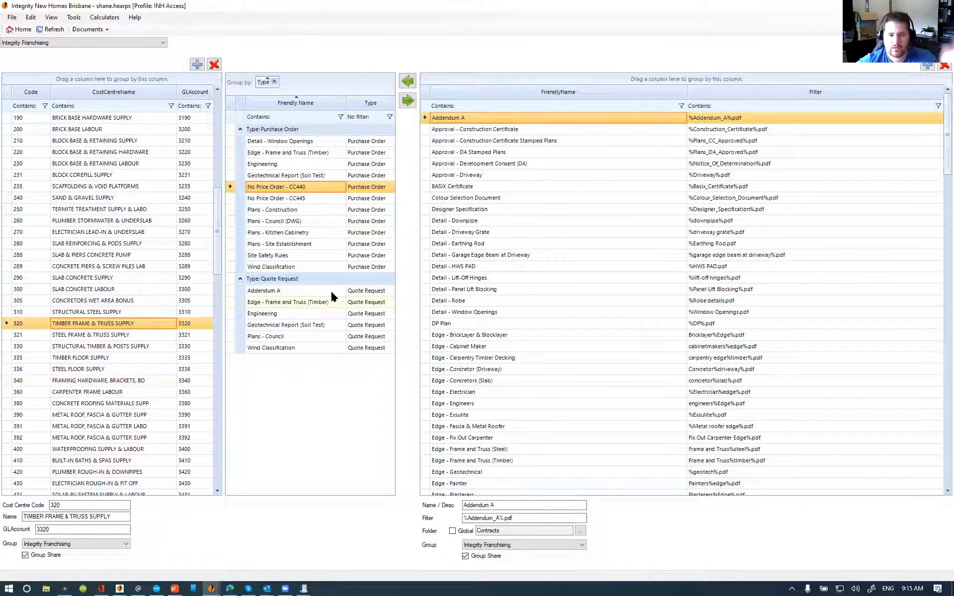
{"action": "left_click", "coordinate": [284, 220]}
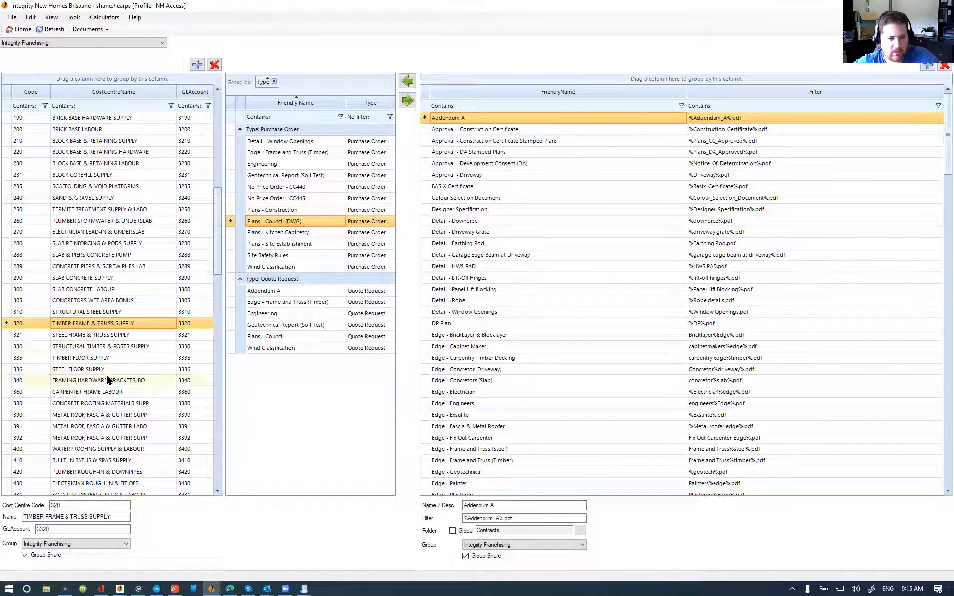
- Return to Carpenter Frame Labour's Plans - Construction document and find its matching entry in the list of available documents
{"action": "left_click", "coordinate": [80, 391]}
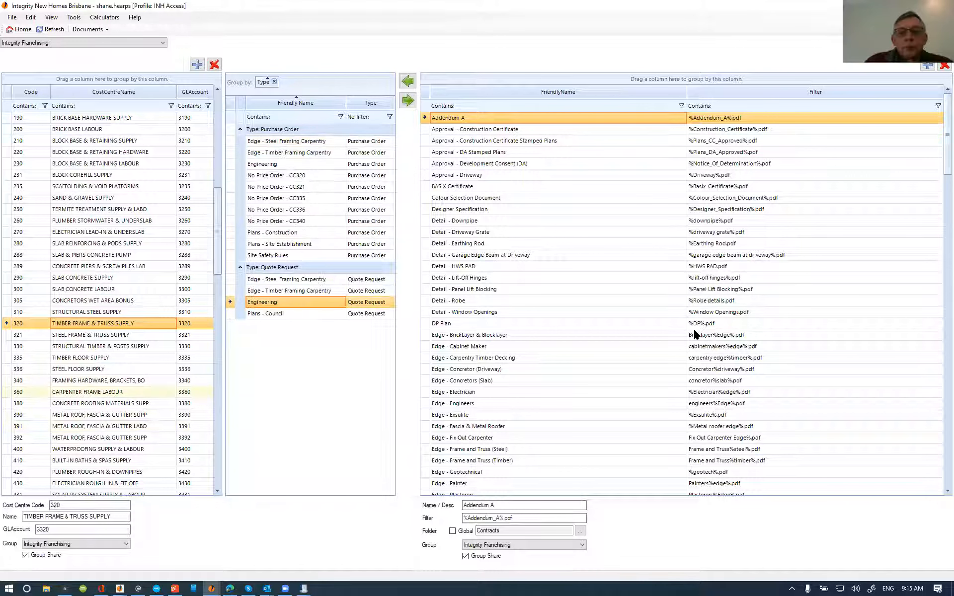
{"action": "left_click", "coordinate": [277, 233]}
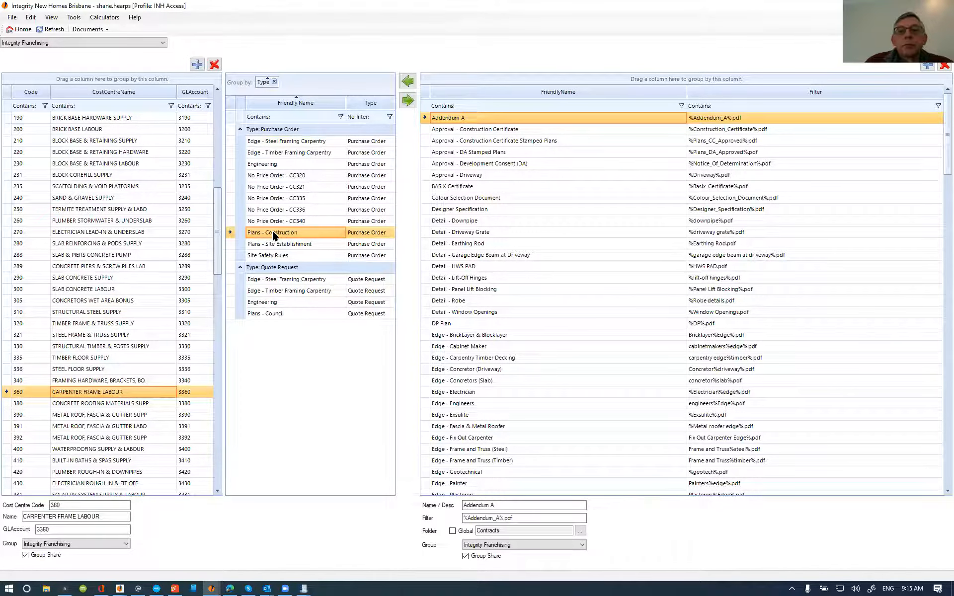
{"action": "scroll", "coordinate": [654, 174], "scroll_direction": "down", "scroll_amount": 10}
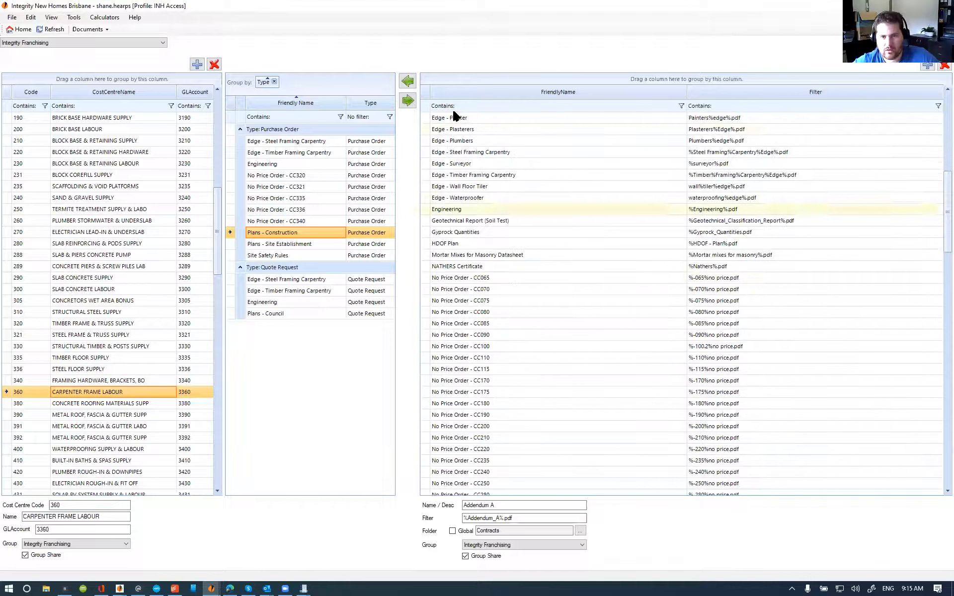
{"action": "scroll", "coordinate": [469, 370], "scroll_direction": "down", "scroll_amount": 20}
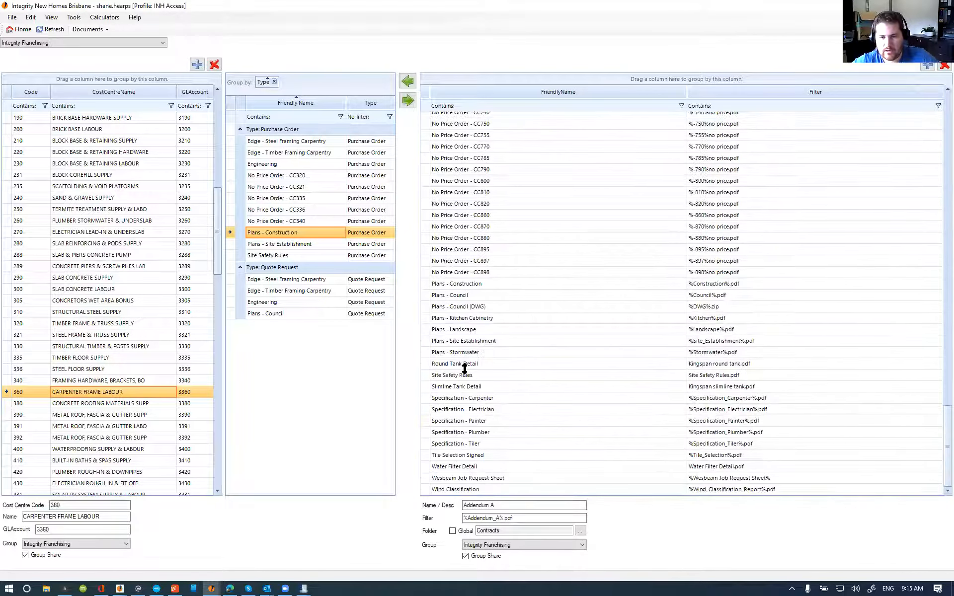
{"action": "left_click", "coordinate": [463, 284]}
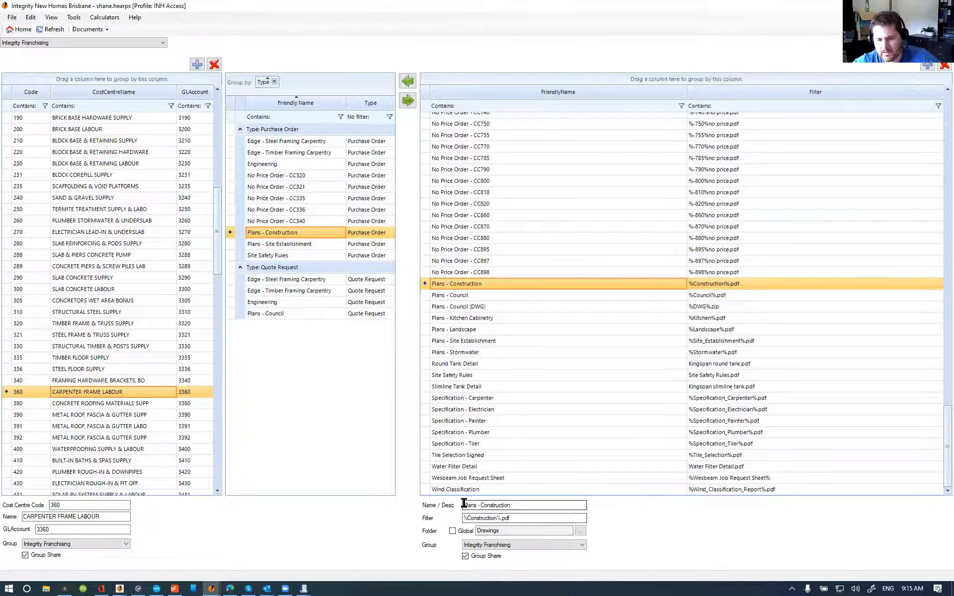
- Examine the name and filter of the Plans - Construction document, including the filter's wildcard text and file extension
{"action": "left_click", "coordinate": [520, 504]}
{"action": "left_click_drag", "start_coordinate": [536, 518], "coordinate": [434, 517]}
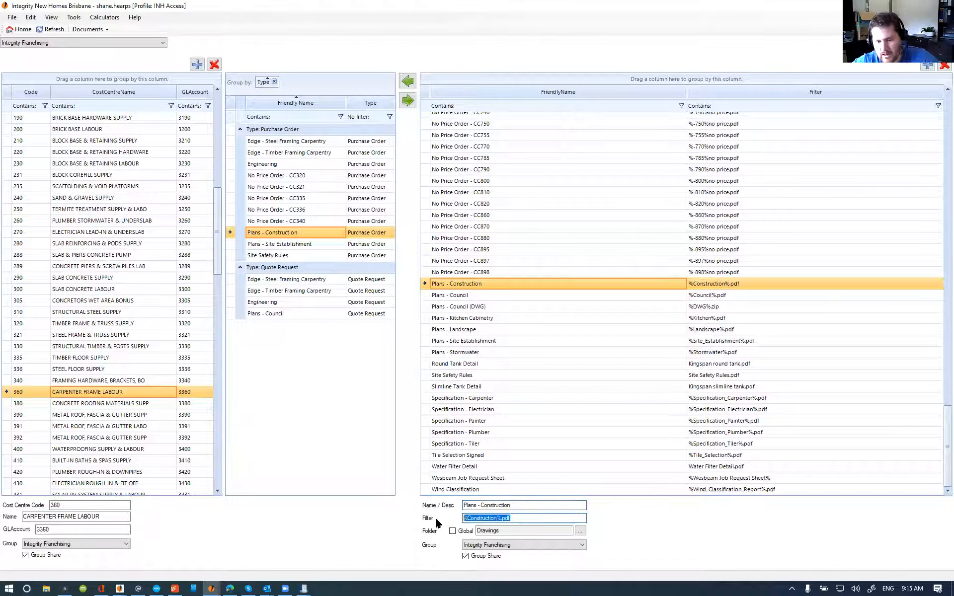
{"action": "left_click", "coordinate": [544, 517]}
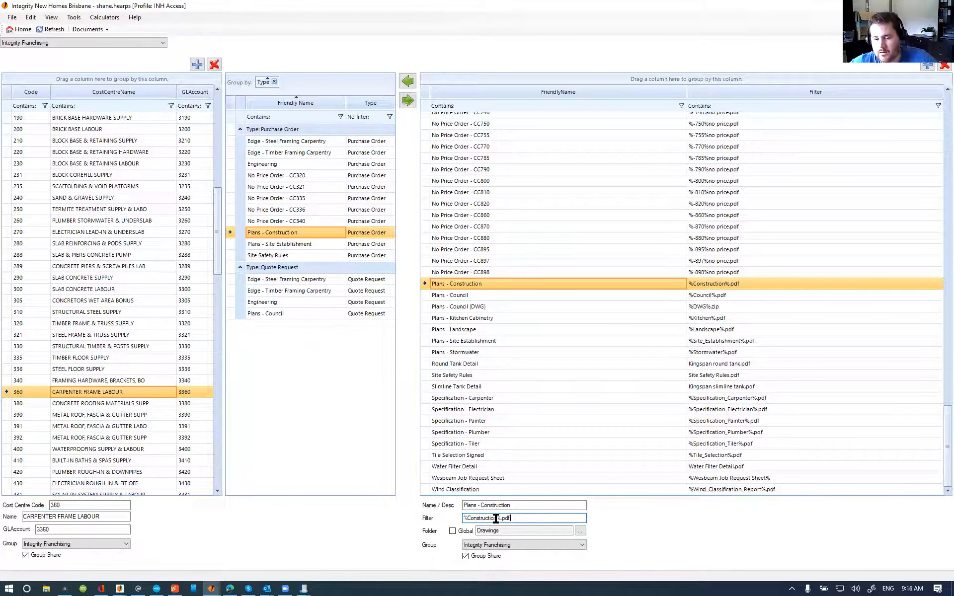
{"action": "left_click_drag", "start_coordinate": [484, 517], "coordinate": [463, 519]}
{"action": "left_click", "coordinate": [523, 520]}
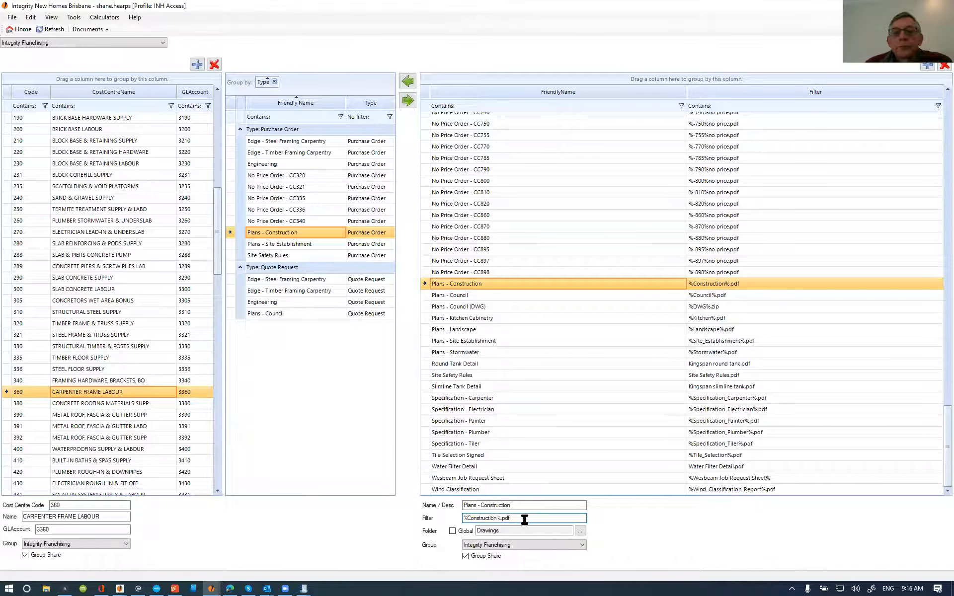
{"action": "key", "text": "shift+Left"}
{"action": "key", "text": "shift+Left"}
{"action": "key", "text": "shift+Left"}
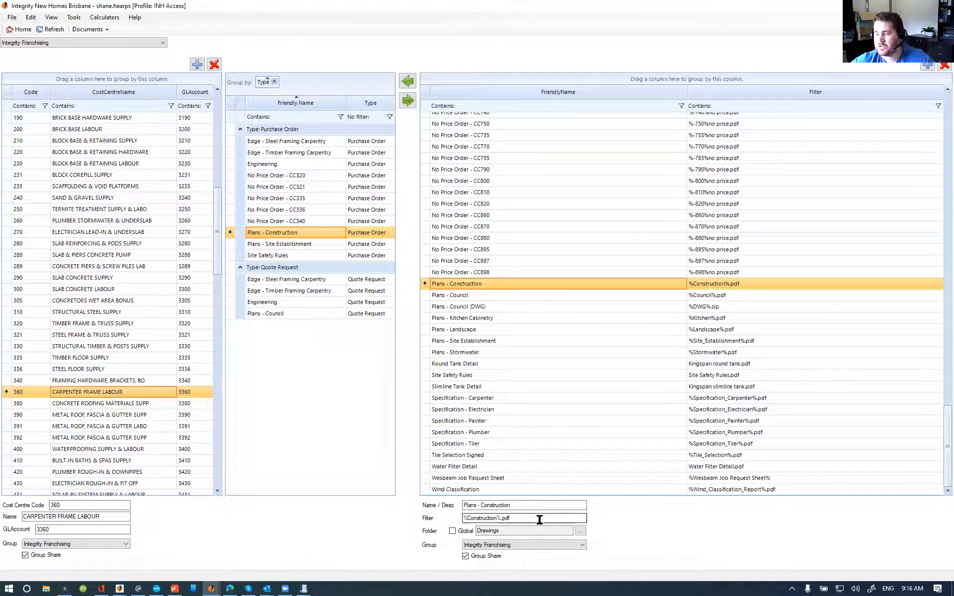
- Check the folder and filter settings of the Plans - Construction document
{"action": "left_click", "coordinate": [517, 527]}
{"action": "left_click", "coordinate": [518, 528]}
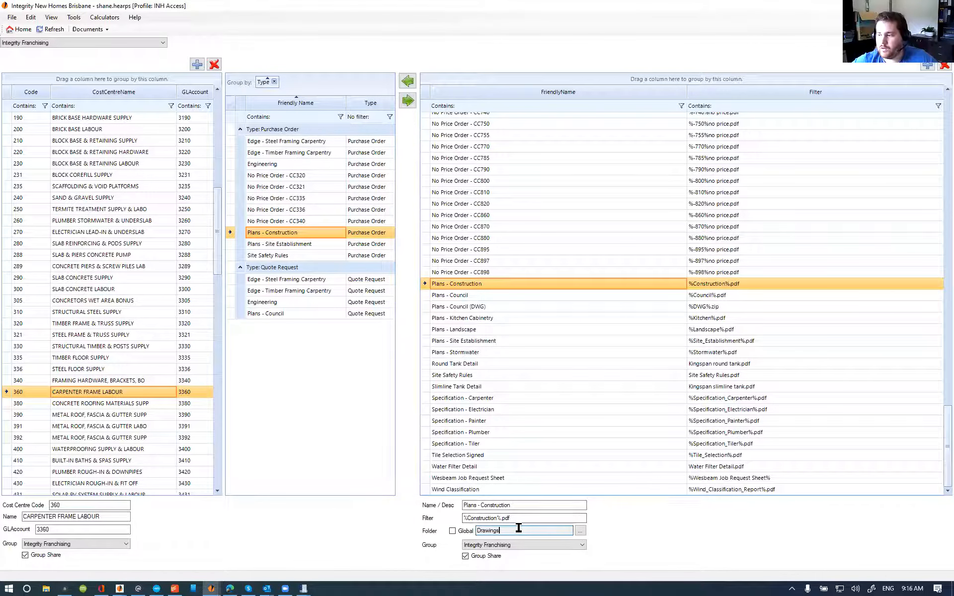
{"action": "double_click", "coordinate": [499, 518]}
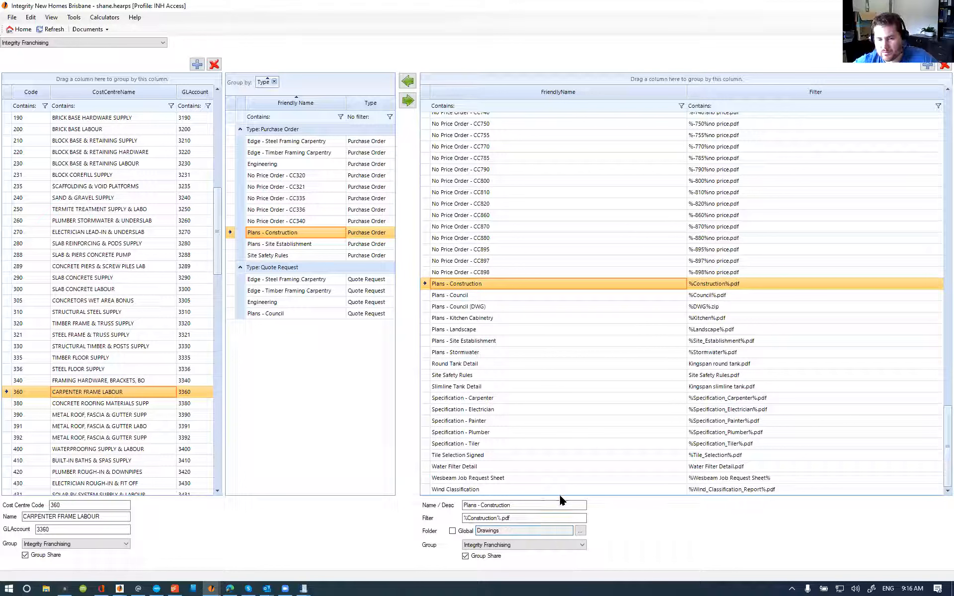
{"action": "left_click", "coordinate": [532, 521]}
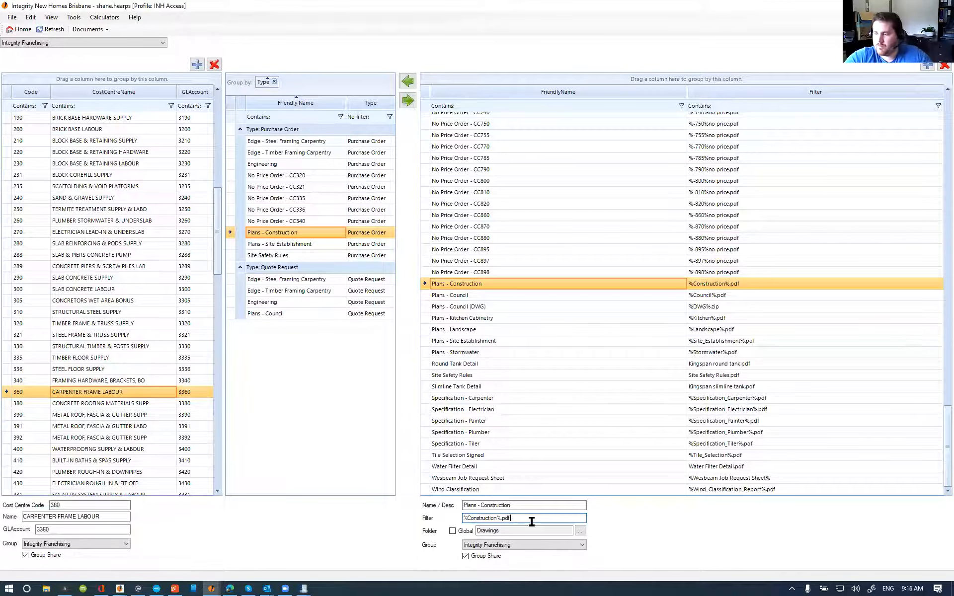
- Examine the percent wildcards before and after the word Construction in the Plans - Construction filter
{"action": "left_click", "coordinate": [500, 518]}
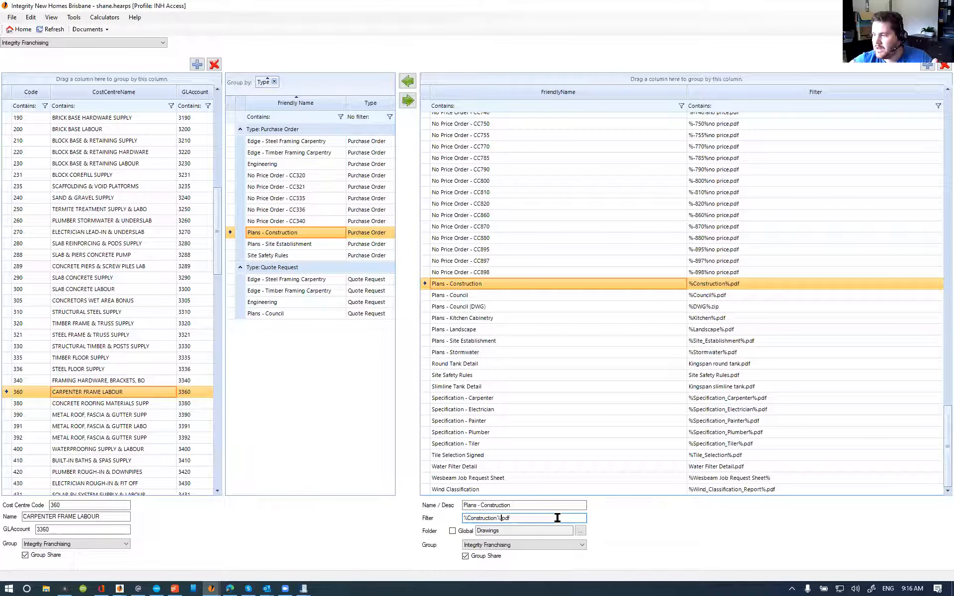
{"action": "key", "text": "shift+Left"}
{"action": "left_click_drag", "start_coordinate": [496, 517], "coordinate": [461, 517]}
{"action": "left_click", "coordinate": [464, 517]}
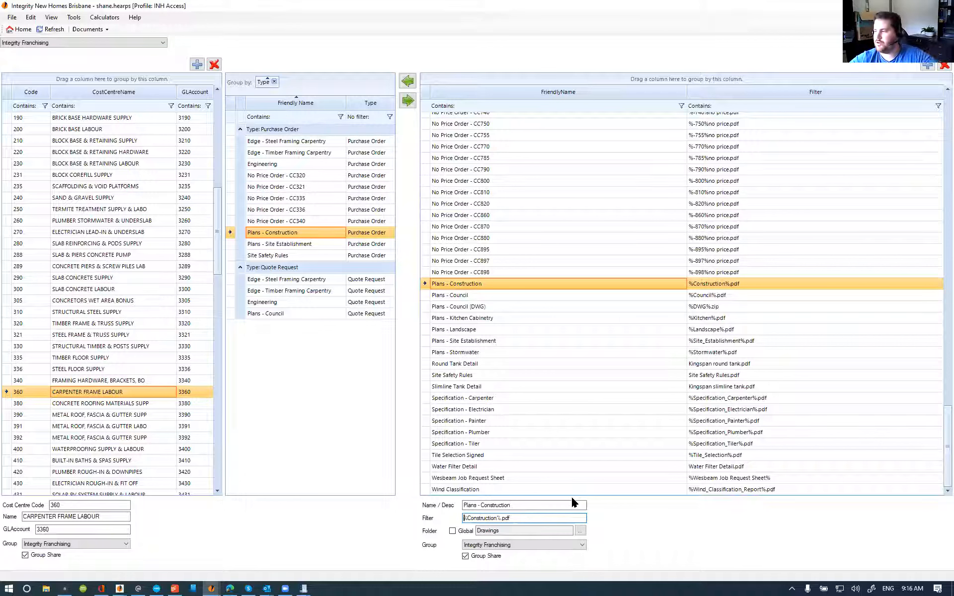
{"action": "left_click", "coordinate": [497, 518]}
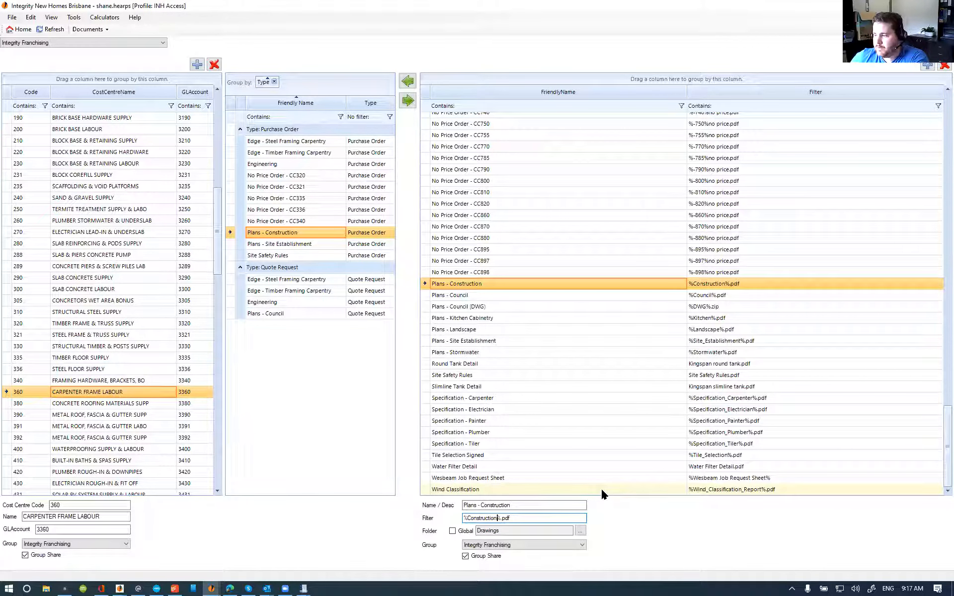
{"action": "left_click", "coordinate": [521, 518]}
- Switch to the Integrity New Homes South West Sydney window and show the Drawings folder in the open job's attachments
{"action": "left_click", "coordinate": [79, 29]}
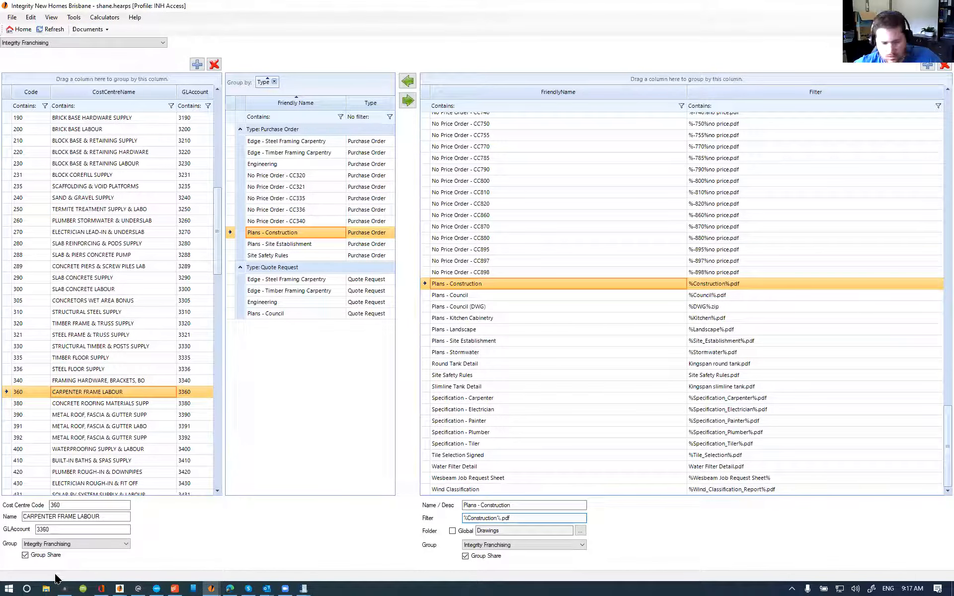
{"action": "mouse_move", "coordinate": [211, 587]}
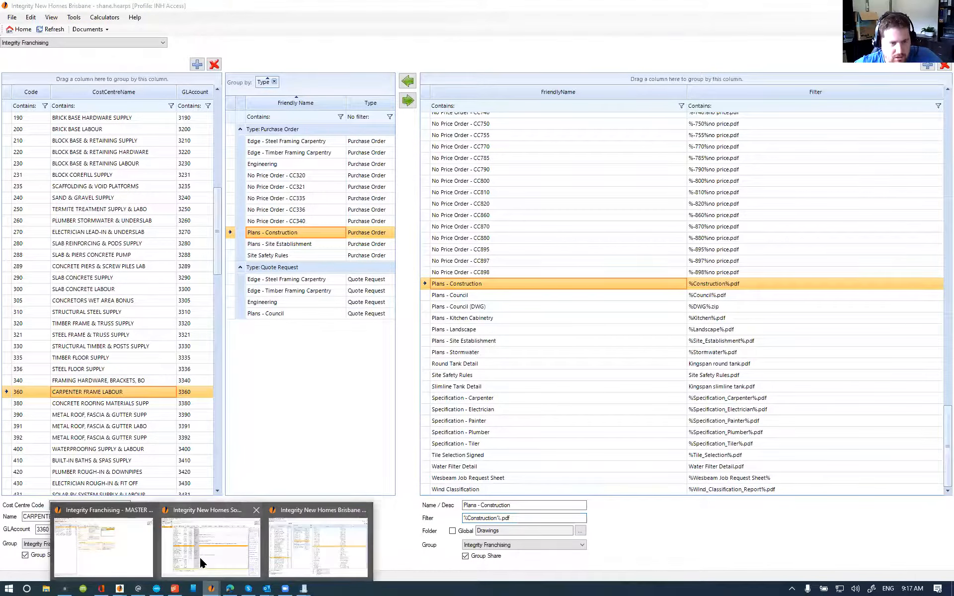
{"action": "left_click", "coordinate": [202, 558]}
{"action": "left_click", "coordinate": [242, 90]}
{"action": "left_click", "coordinate": [156, 158]}
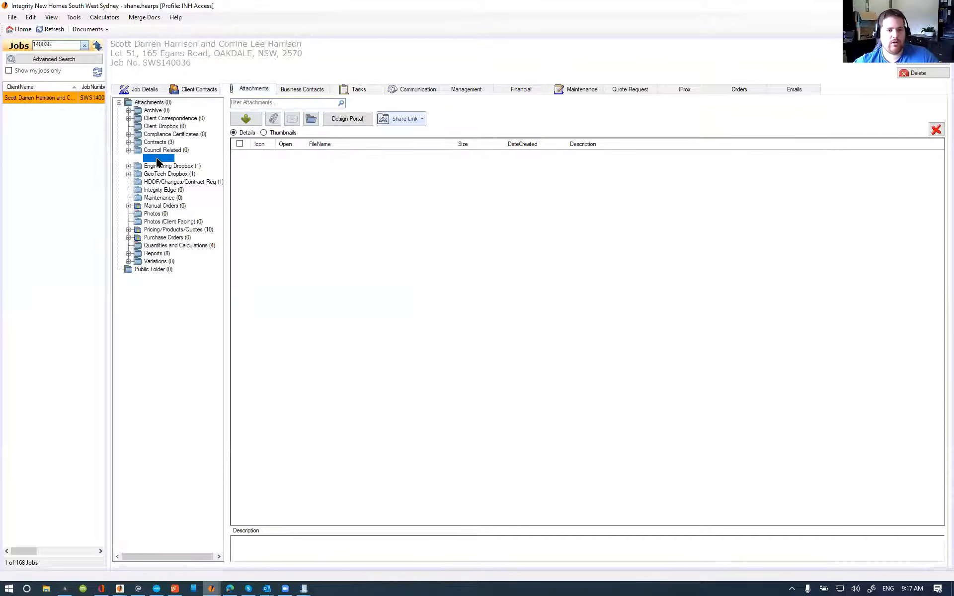
- Examine the file name parts of the council plans PDF, from the leading date and job details to the word Council
{"action": "left_click", "coordinate": [390, 169]}
{"action": "left_click", "coordinate": [405, 166]}
{"action": "left_click_drag", "start_coordinate": [384, 166], "coordinate": [308, 166]}
{"action": "left_click", "coordinate": [331, 165]}
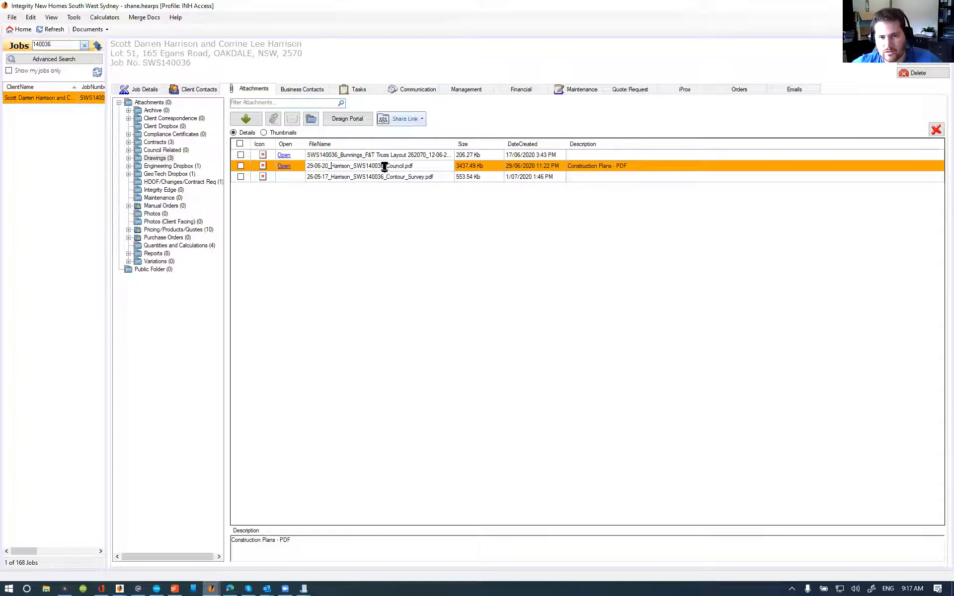
{"action": "left_click", "coordinate": [403, 166]}
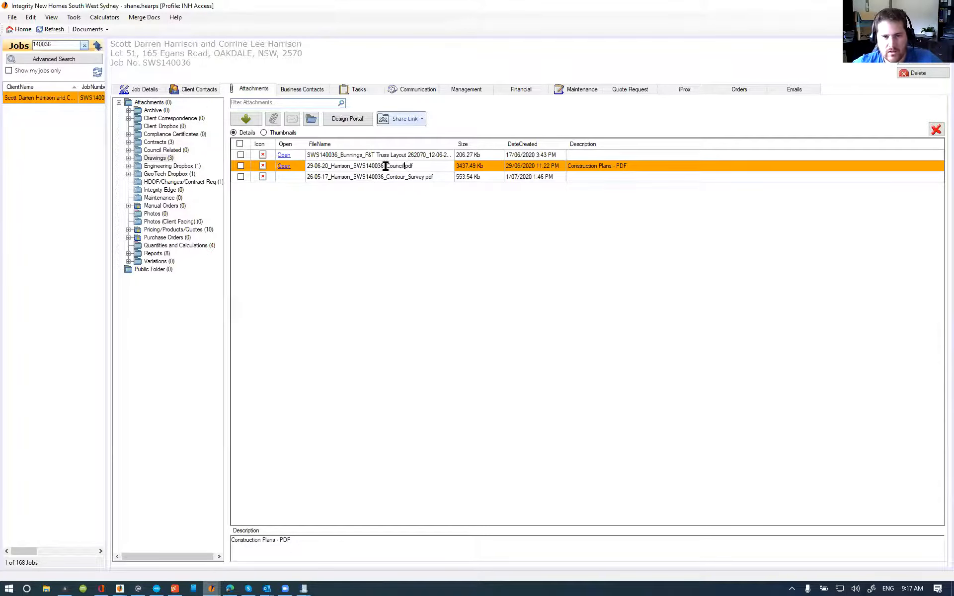
{"action": "left_click_drag", "start_coordinate": [386, 166], "coordinate": [293, 171]}
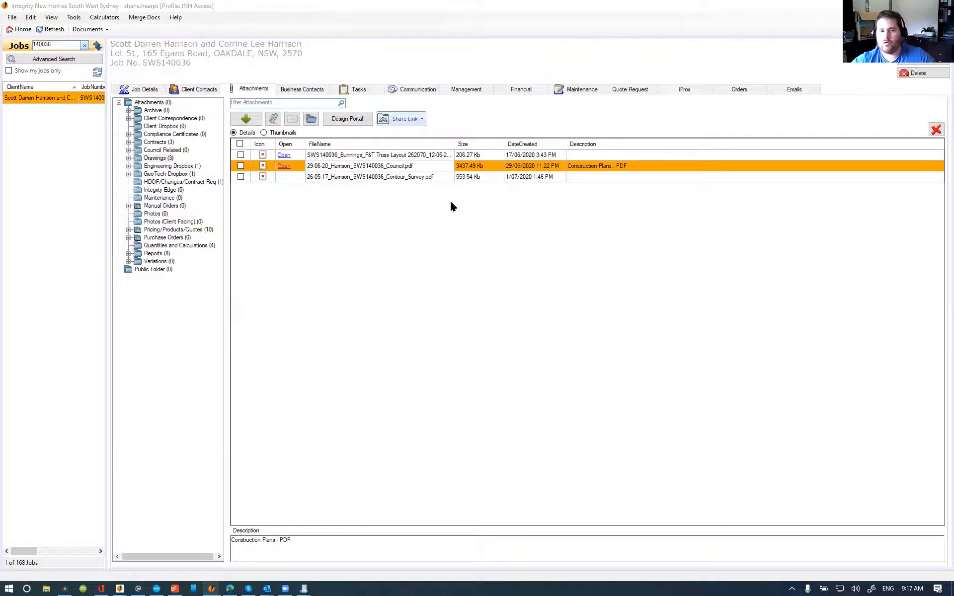
- Rename the council plans PDF by adding "_DFKJHDFKJDHFKJDHFDJK" after Council in its file name
{"action": "left_click", "coordinate": [432, 155]}
{"action": "left_click", "coordinate": [388, 166]}
{"action": "left_click", "coordinate": [398, 166]}
{"action": "left_click", "coordinate": [405, 166]}
{"action": "type", "text": "_DFKJHDFKJDHFKJDHFDJK"}
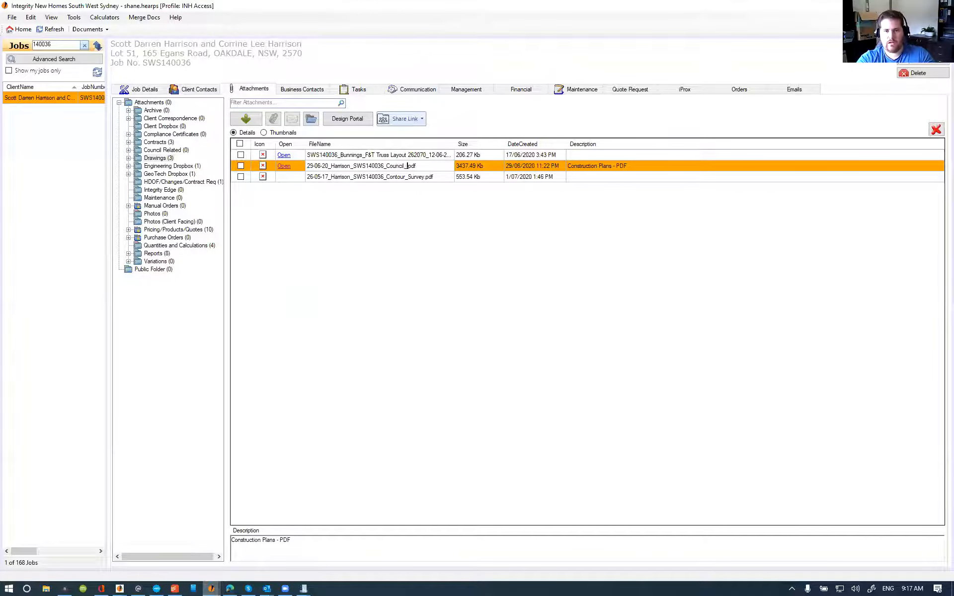
{"action": "key", "text": "Return"}
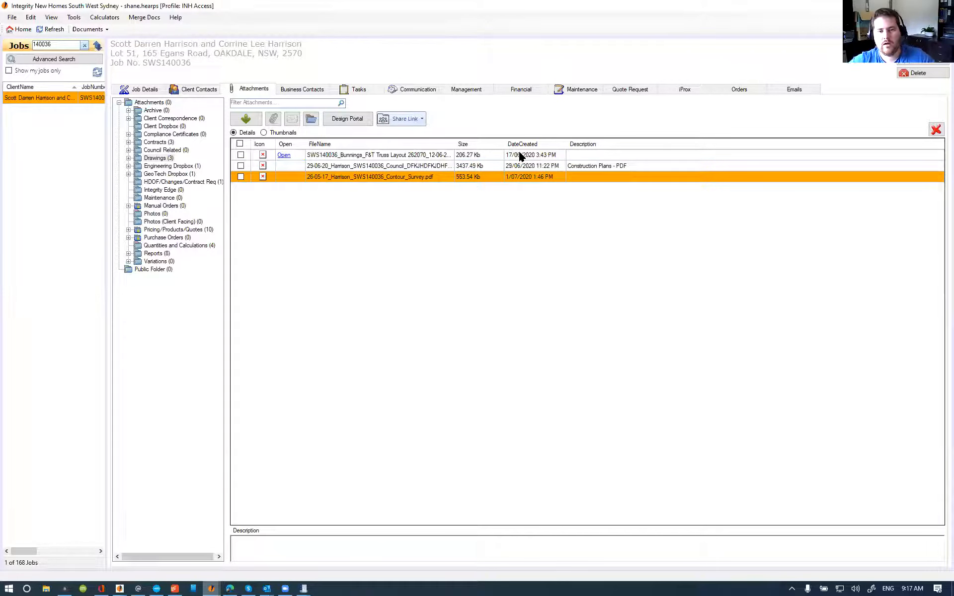
- Rename the council plans PDF by removing "_DFKJHDFKJDHFKJDHFDJK" from after Council in its file name
{"action": "left_click", "coordinate": [397, 167]}
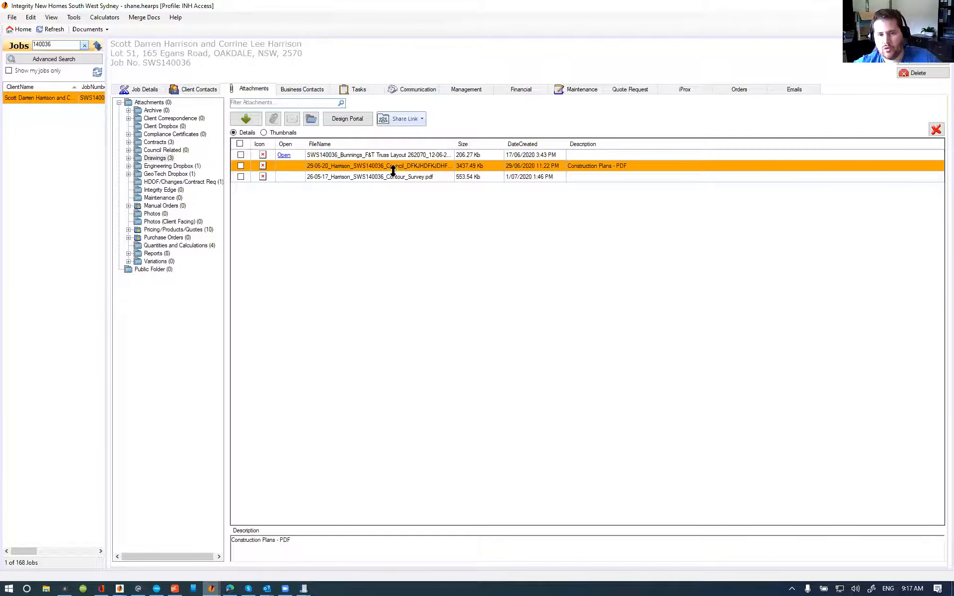
{"action": "left_click", "coordinate": [943, 468]}
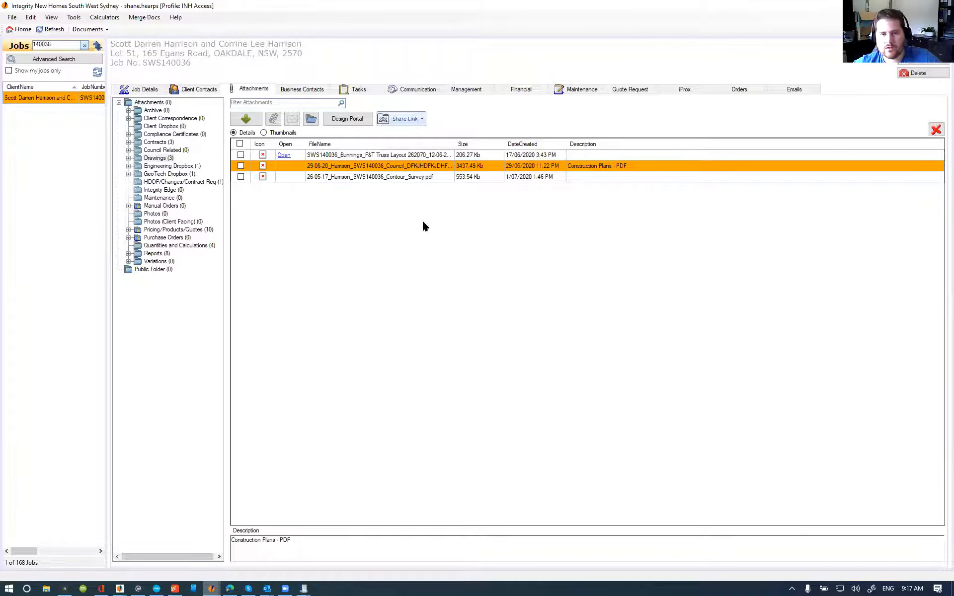
{"action": "left_click", "coordinate": [439, 168]}
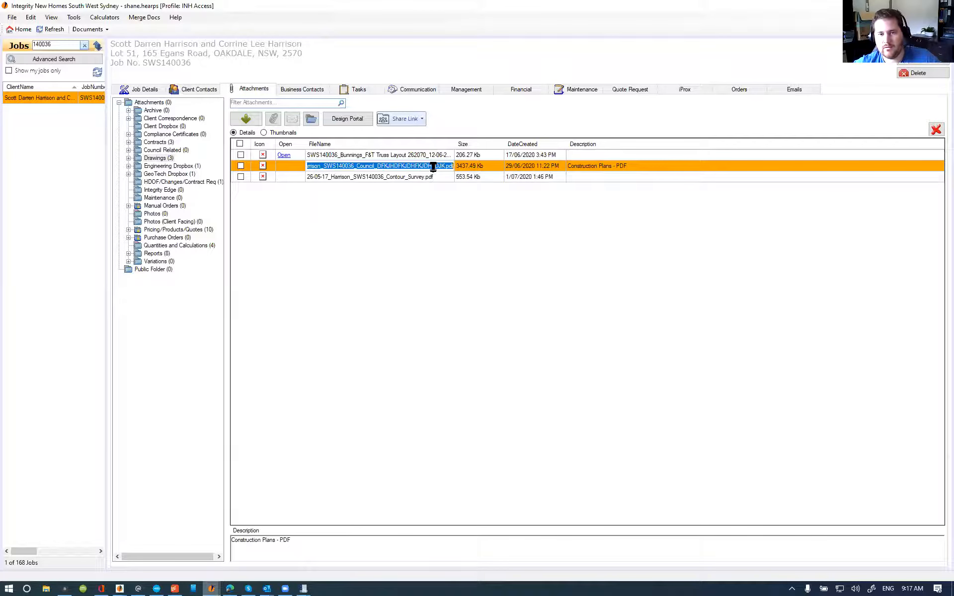
{"action": "left_click_drag", "start_coordinate": [445, 167], "coordinate": [375, 166]}
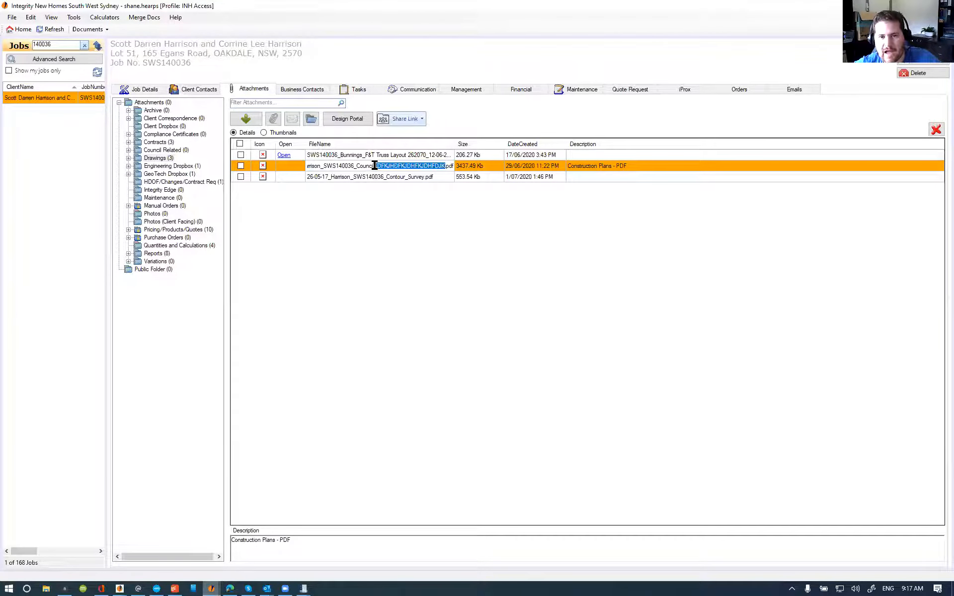
{"action": "key", "text": "BackSpace"}
{"action": "key", "text": "Return"}
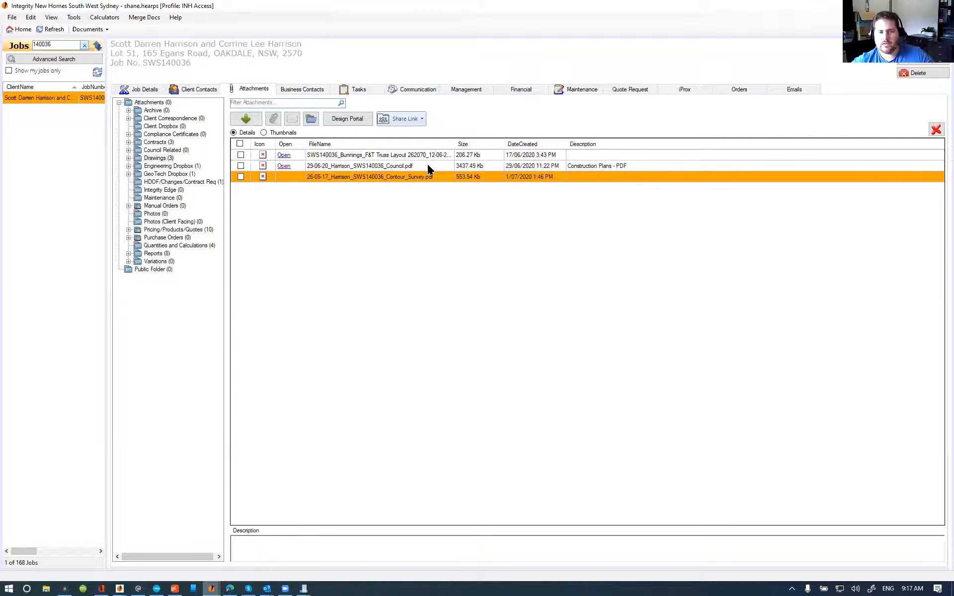
- Switch to the Integrity New Homes Brisbane window and compare the Plans - Council filter with the Plans - Construction document
{"action": "mouse_move", "coordinate": [214, 585]}
{"action": "left_click", "coordinate": [298, 539]}
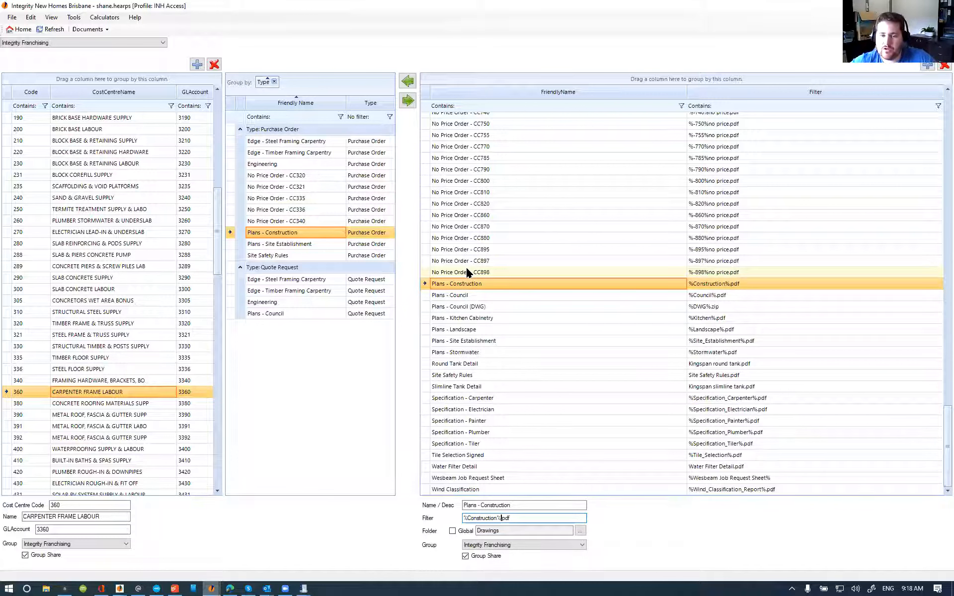
{"action": "left_click", "coordinate": [502, 294]}
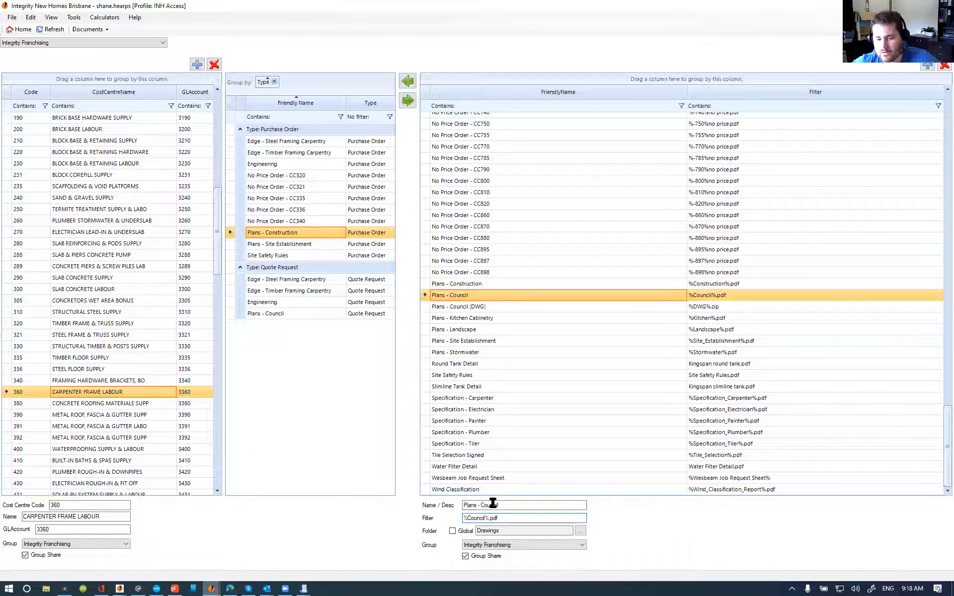
{"action": "left_click", "coordinate": [489, 518]}
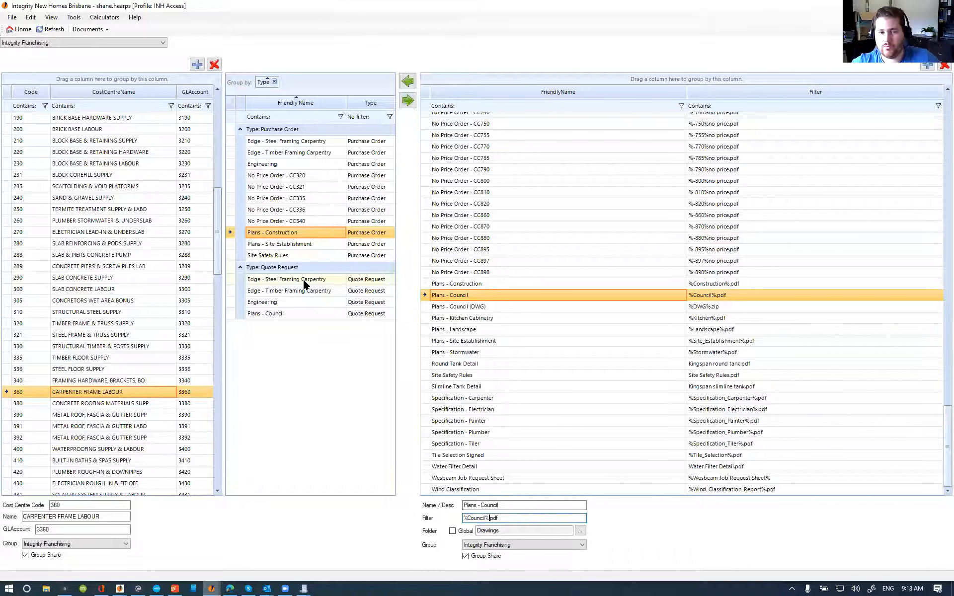
{"action": "left_click", "coordinate": [486, 282]}
{"action": "left_click", "coordinate": [482, 295]}
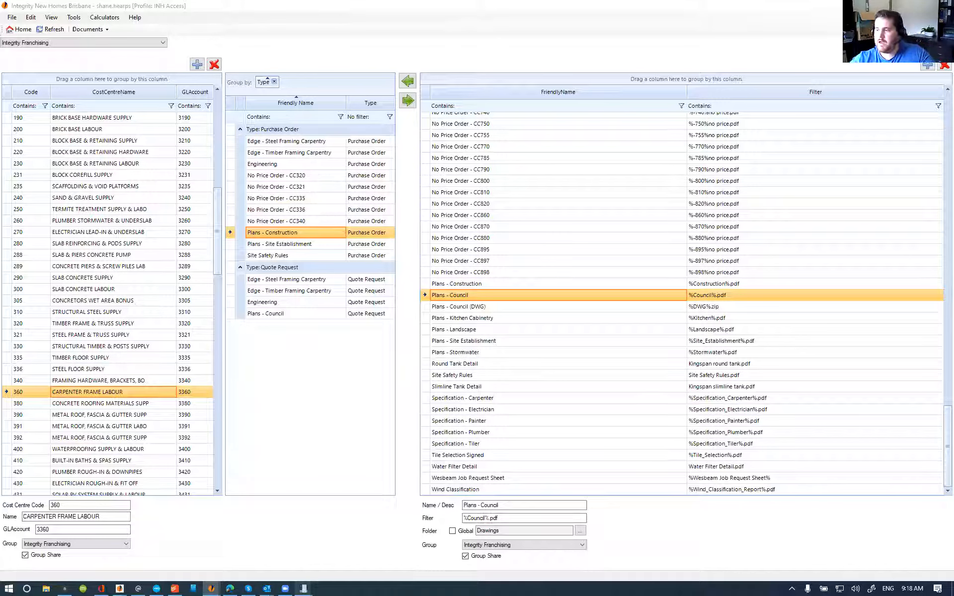
{"action": "left_click", "coordinate": [88, 30]}
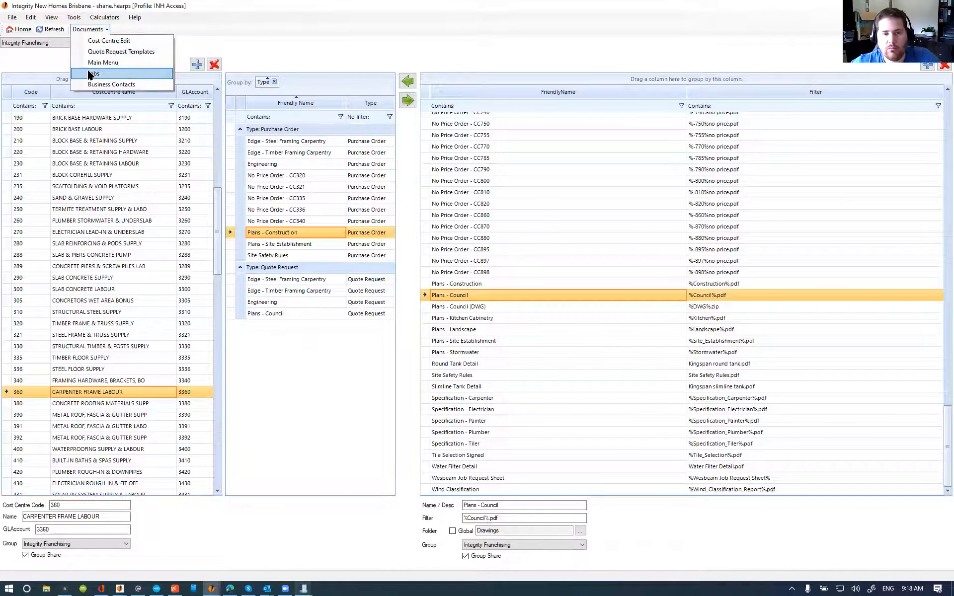
{"action": "left_click", "coordinate": [89, 73]}
{"action": "left_click", "coordinate": [86, 30]}
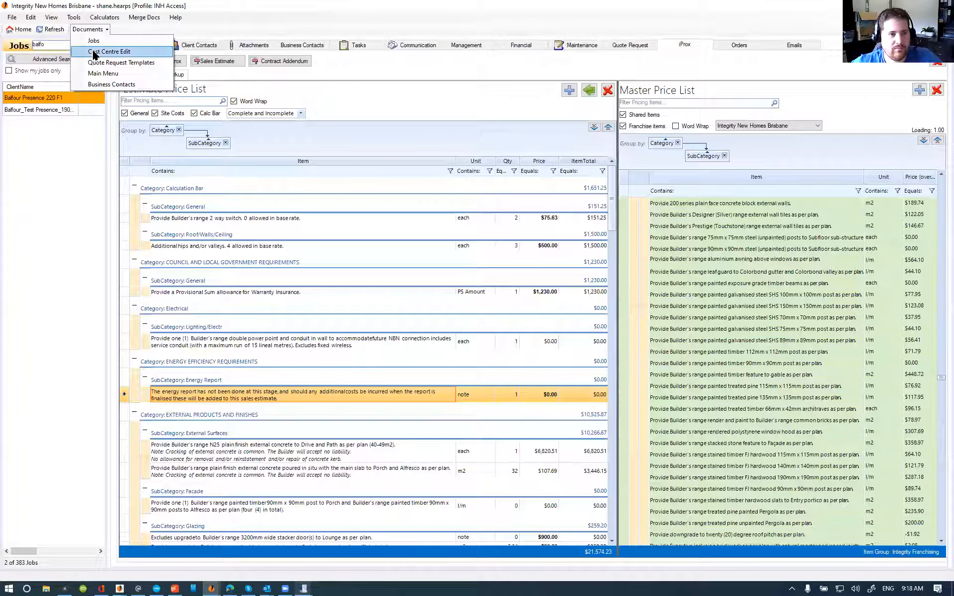
{"action": "left_click", "coordinate": [99, 84]}
{"action": "left_click", "coordinate": [87, 30]}
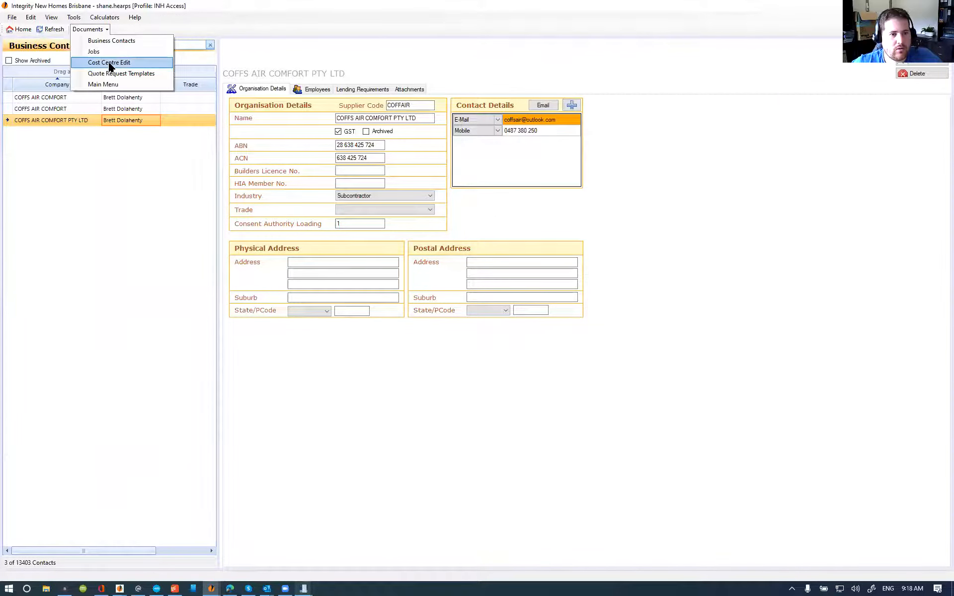
{"action": "left_click", "coordinate": [121, 74]}
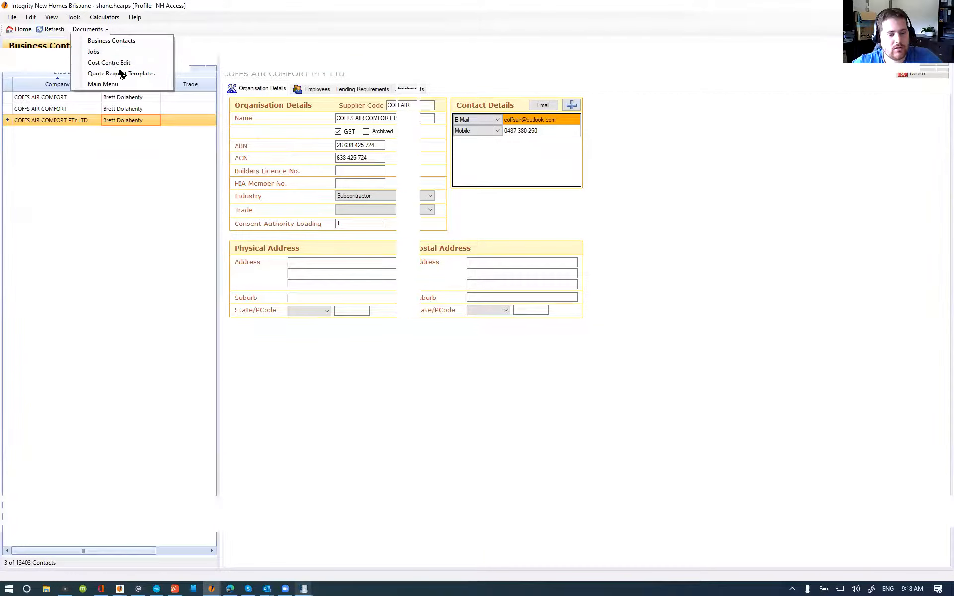
- Switch to the Integrity New Homes South West Sydney window and examine the council plans PDF's name in the Drawings folder
{"action": "mouse_move", "coordinate": [211, 589]}
{"action": "left_click", "coordinate": [220, 551]}
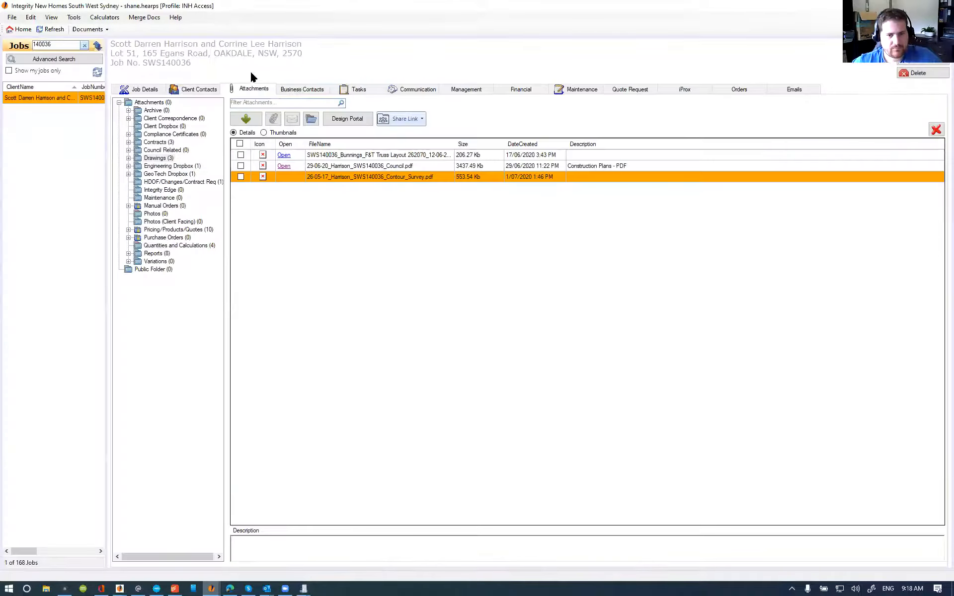
{"action": "left_click", "coordinate": [417, 165]}
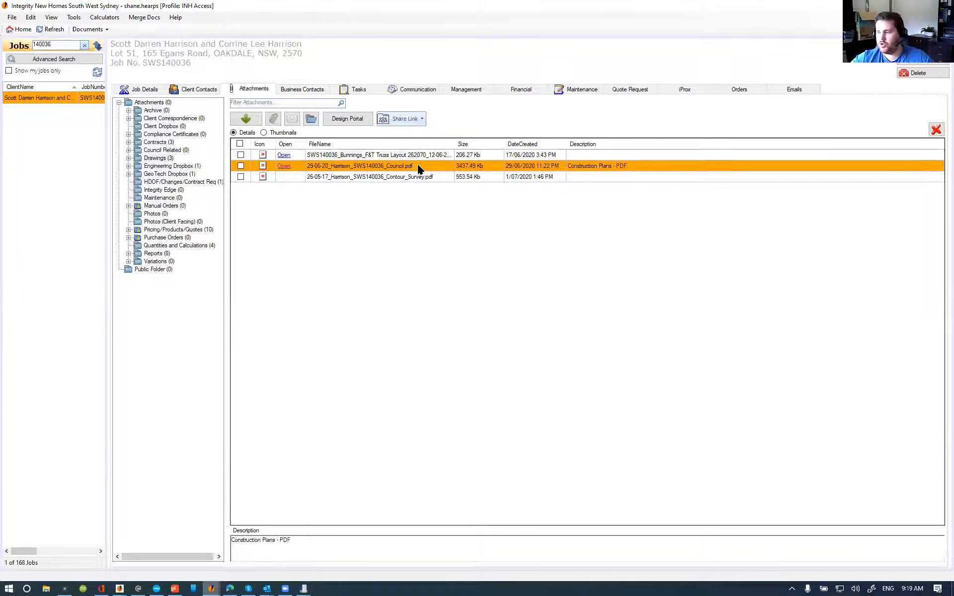
{"action": "left_click", "coordinate": [380, 178]}
{"action": "left_click", "coordinate": [356, 165]}
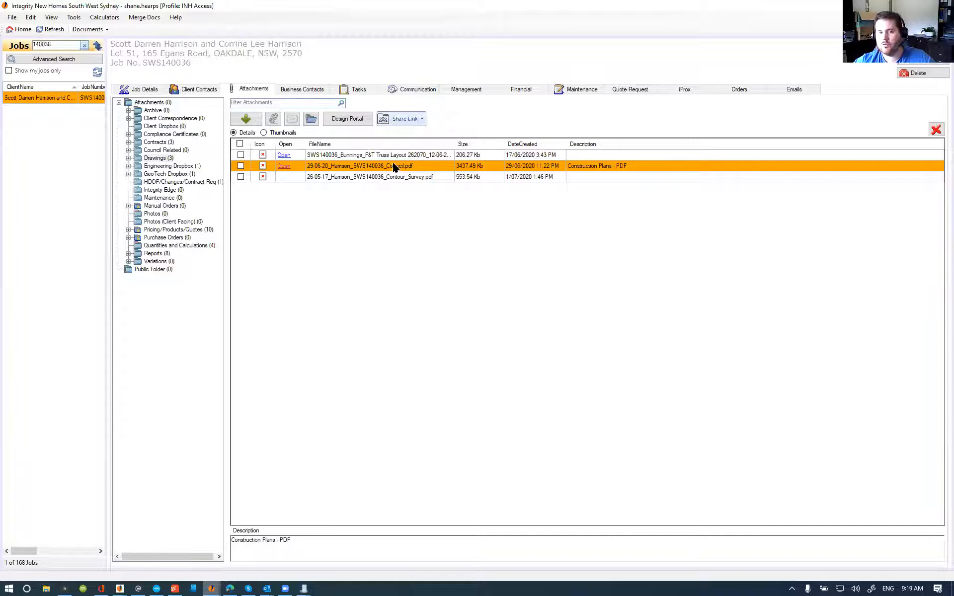
- View the construction plan PDFs in the OLD subfolder of Drawings and return to the Drawings folder
{"action": "left_click", "coordinate": [130, 158]}
{"action": "left_click", "coordinate": [169, 173]}
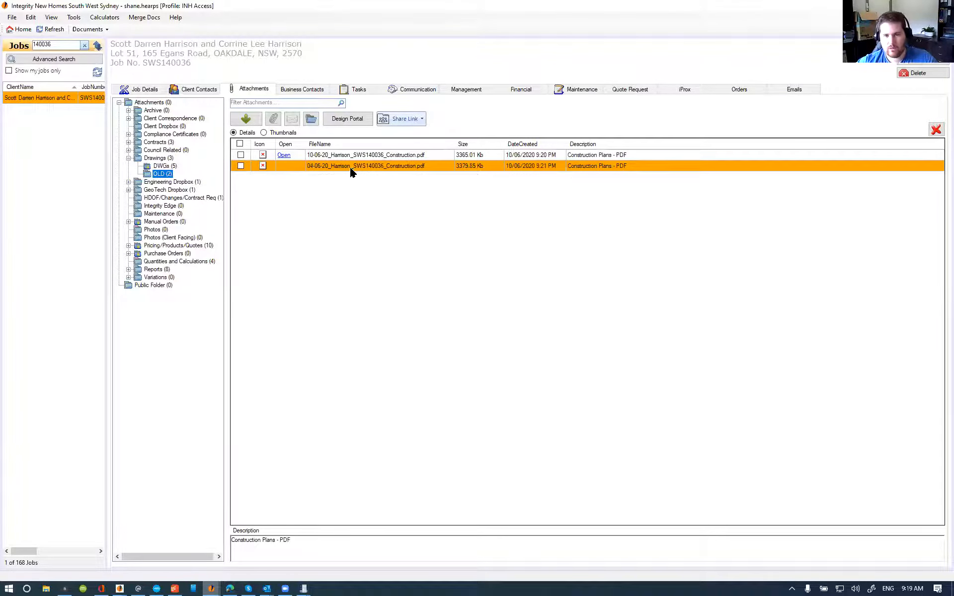
{"action": "left_click", "coordinate": [169, 159]}
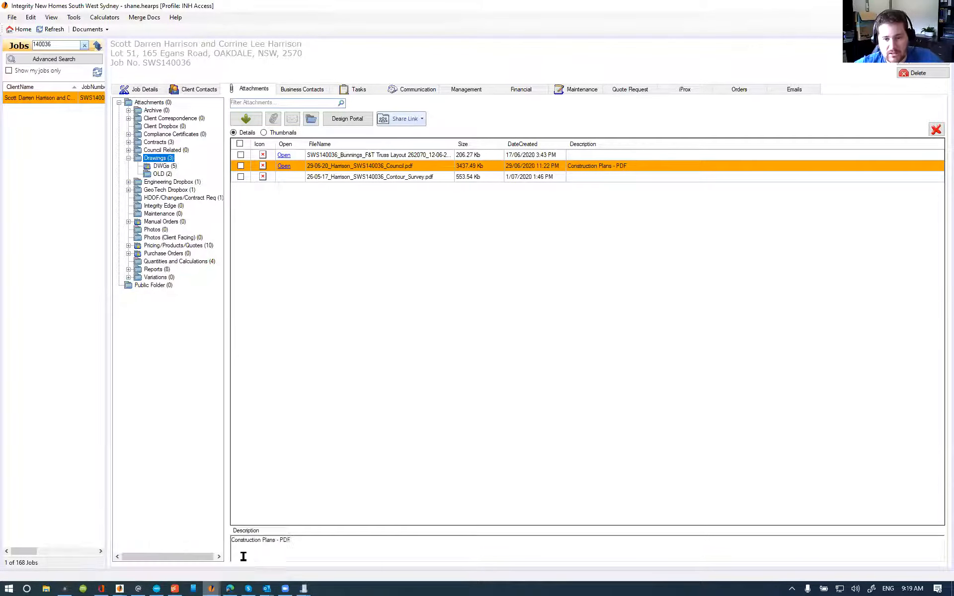
- Switch to the Integrity New Homes Brisbane window and compare cost centre 360's purchase order documents with its quote request documents
{"action": "mouse_move", "coordinate": [214, 588]}
{"action": "left_click", "coordinate": [303, 559]}
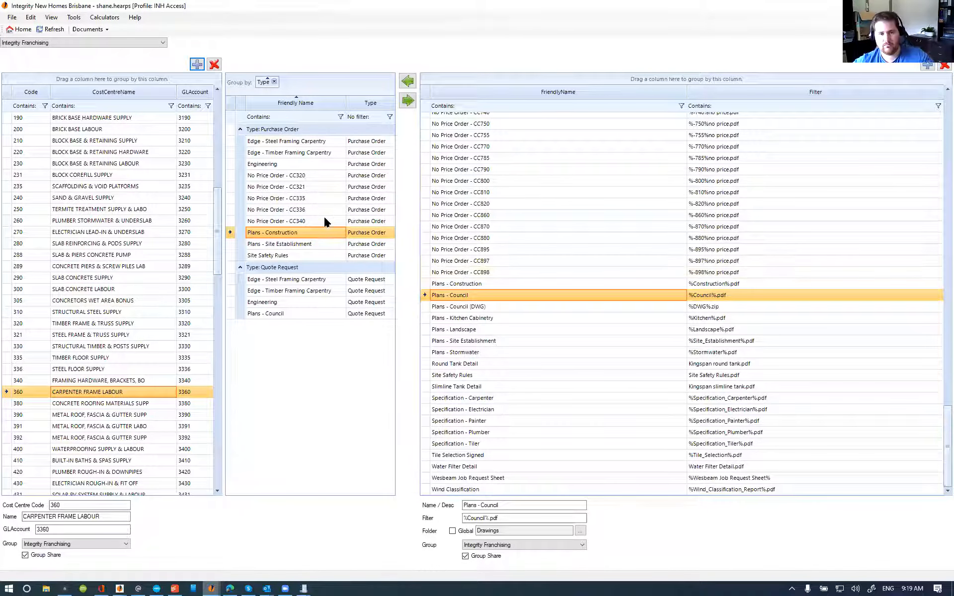
{"action": "left_click", "coordinate": [362, 166]}
{"action": "left_click", "coordinate": [361, 177]}
{"action": "left_click", "coordinate": [371, 209]}
{"action": "left_click", "coordinate": [369, 221]}
{"action": "left_click", "coordinate": [367, 243]}
{"action": "left_click", "coordinate": [369, 279]}
{"action": "left_click", "coordinate": [343, 291]}
{"action": "left_click", "coordinate": [307, 312]}
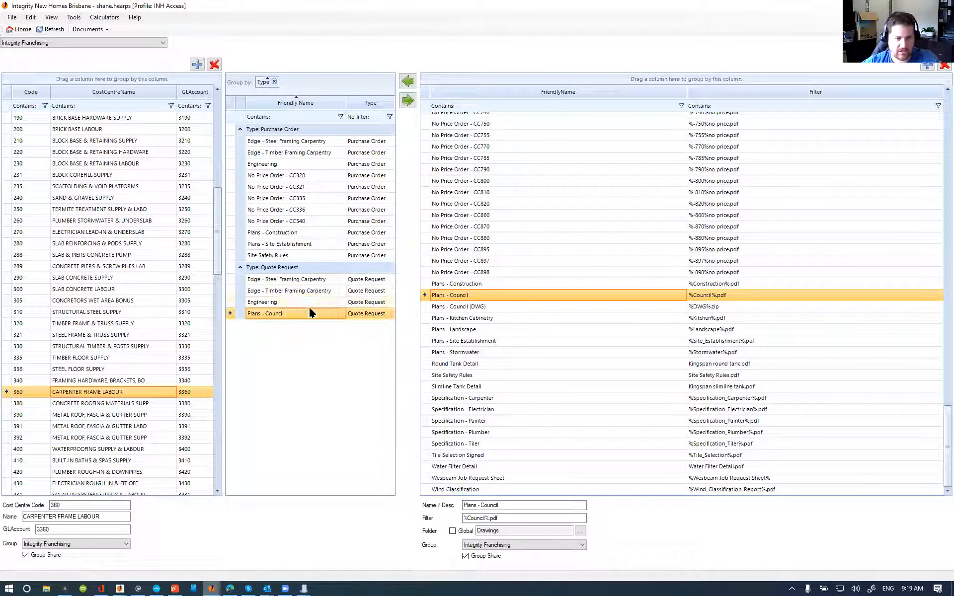
{"action": "left_click", "coordinate": [318, 302]}
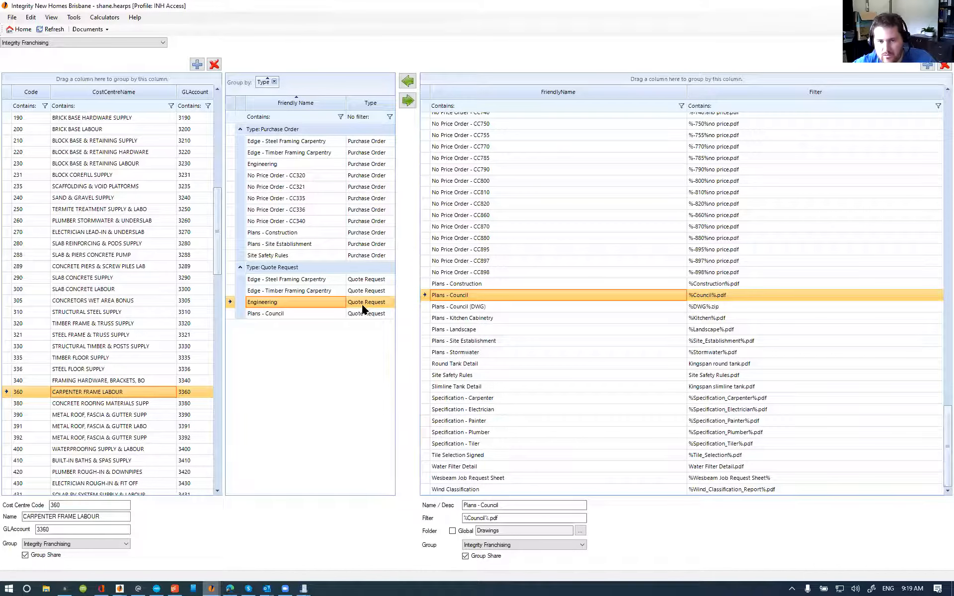
{"action": "left_click", "coordinate": [287, 164]}
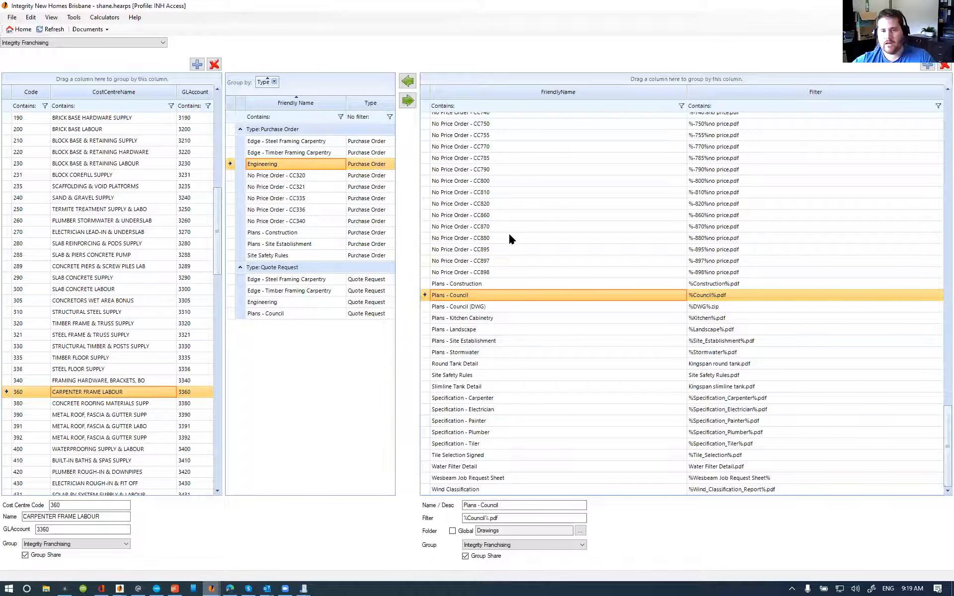
- Examine the document filters in the master list, from Plans - Construction and Plans - Council to No Price Order - CC735
{"action": "left_click", "coordinate": [457, 286]}
{"action": "left_click", "coordinate": [464, 298]}
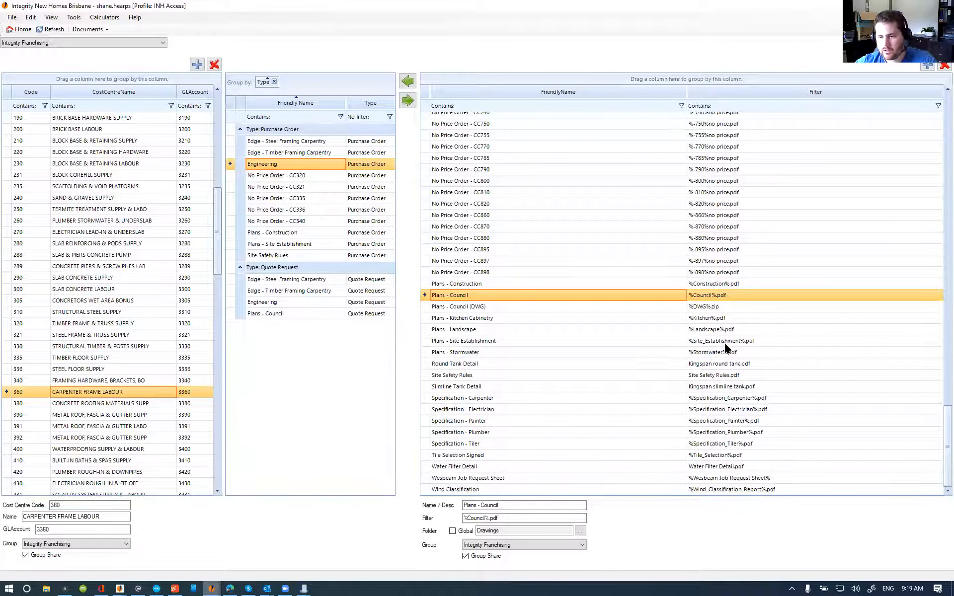
{"action": "scroll", "coordinate": [717, 397], "scroll_direction": "up", "scroll_amount": 4}
{"action": "left_click", "coordinate": [479, 237]}
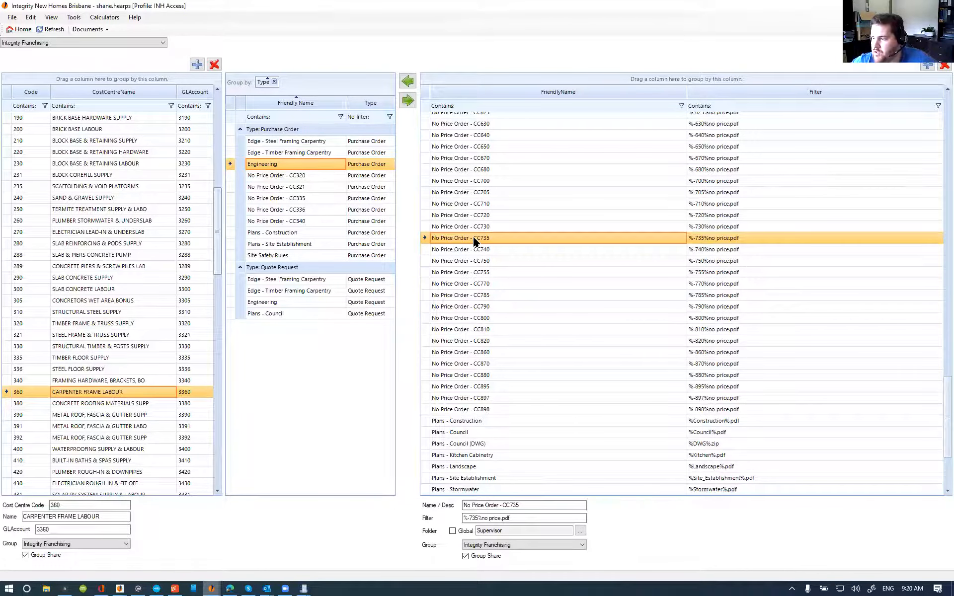
{"action": "scroll", "coordinate": [473, 236], "scroll_direction": "up", "scroll_amount": 12}
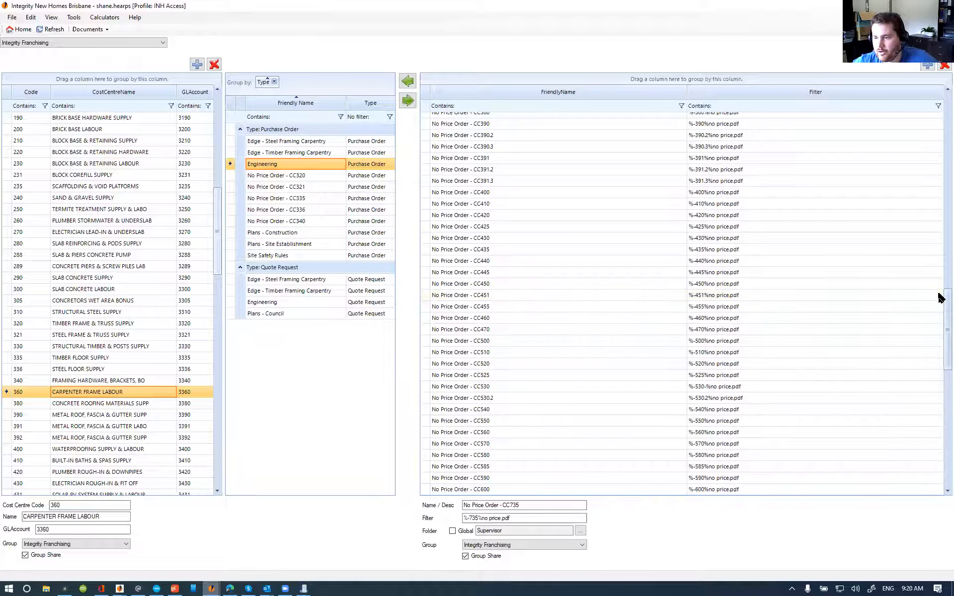
- Examine the filter and folder settings of the Detail - Window Openings and Detail - Robe documents
{"action": "left_click_drag", "start_coordinate": [946, 300], "coordinate": [939, 85]}
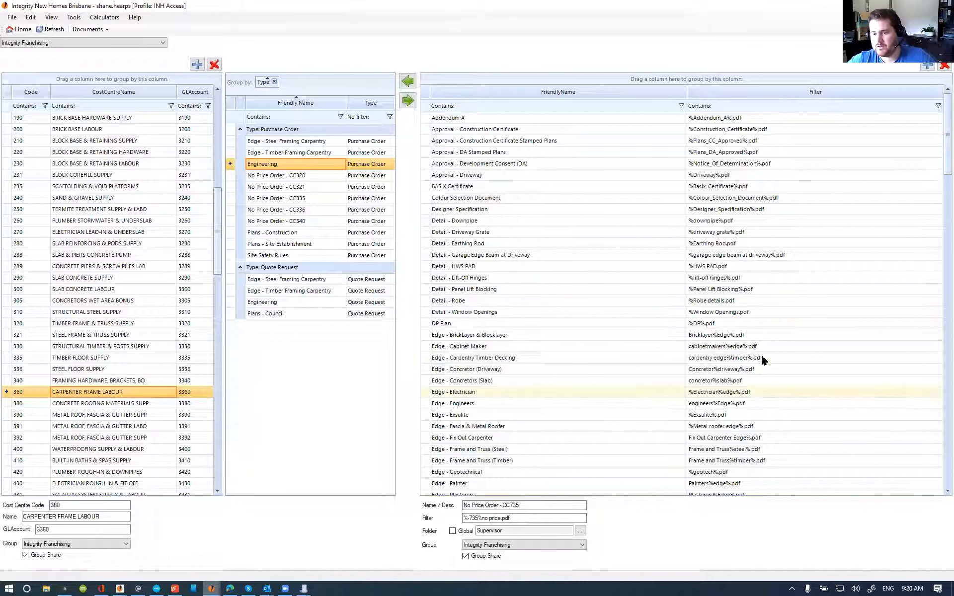
{"action": "left_click", "coordinate": [716, 310]}
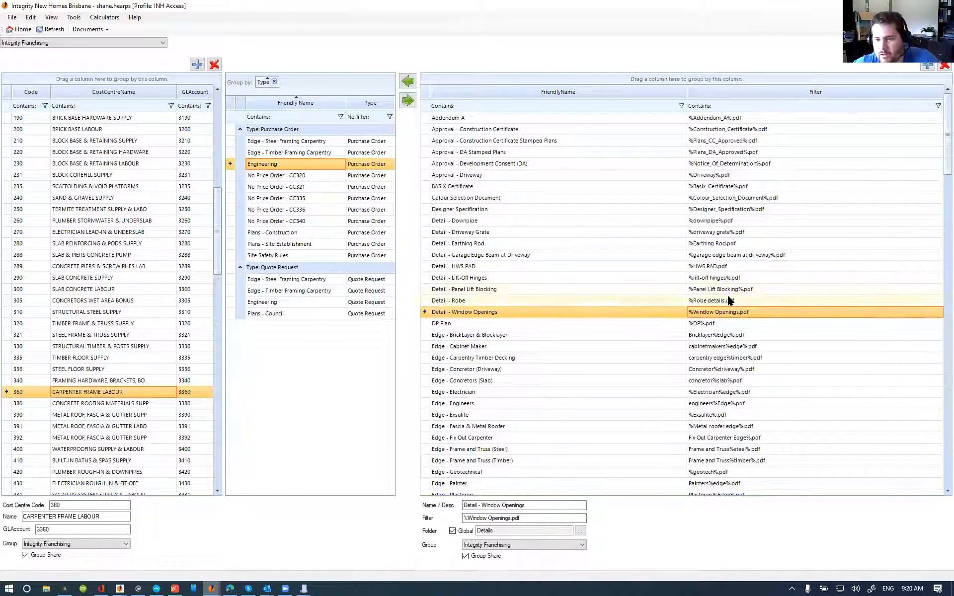
{"action": "left_click", "coordinate": [715, 300]}
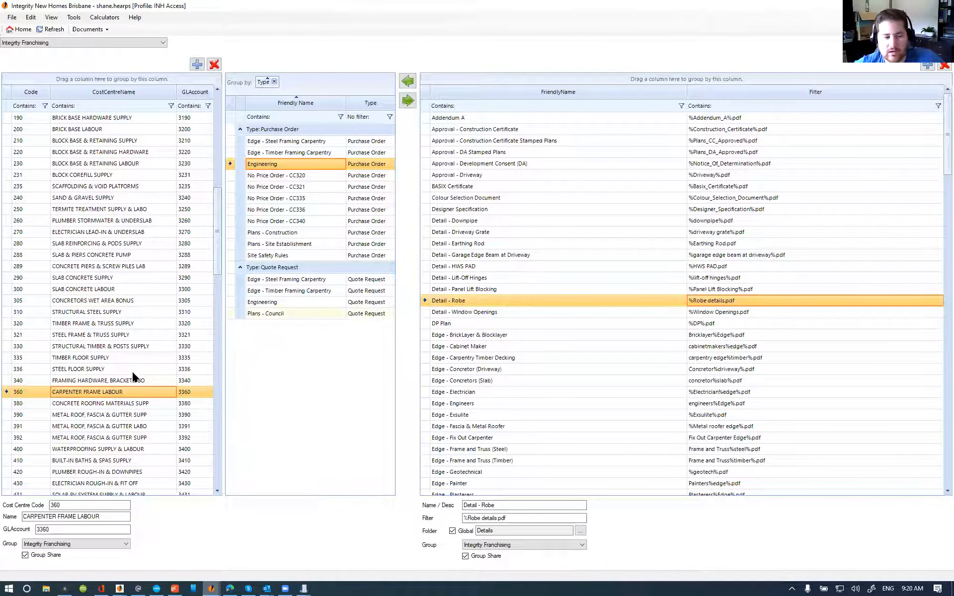
- Show the documents of cost centres 585 Final Fit Labour and 580 Carpenter Finishing Labour, and select 580's Detail - Lift-Off Hinges document
{"action": "scroll", "coordinate": [124, 374], "scroll_direction": "down", "scroll_amount": 10}
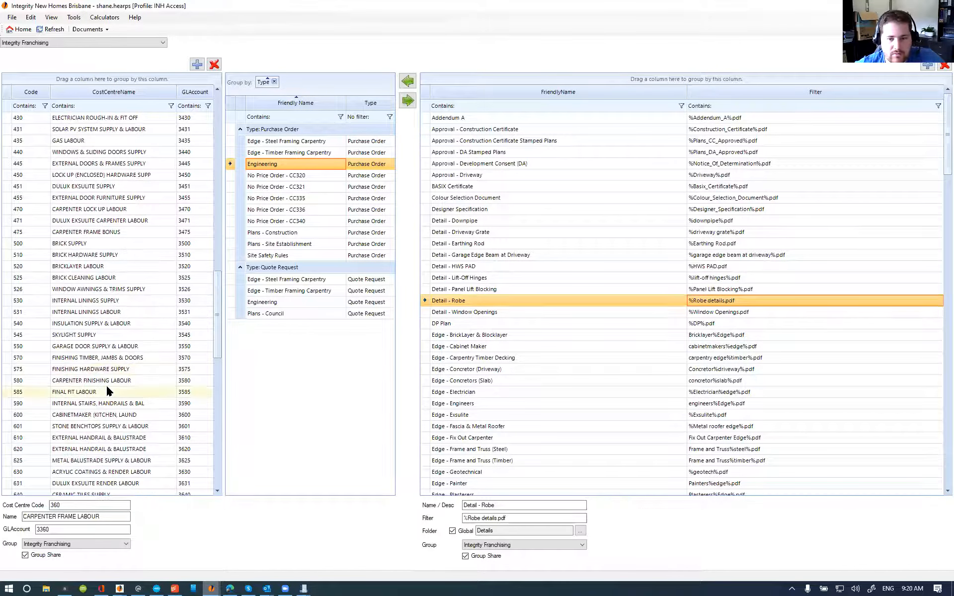
{"action": "left_click", "coordinate": [107, 388]}
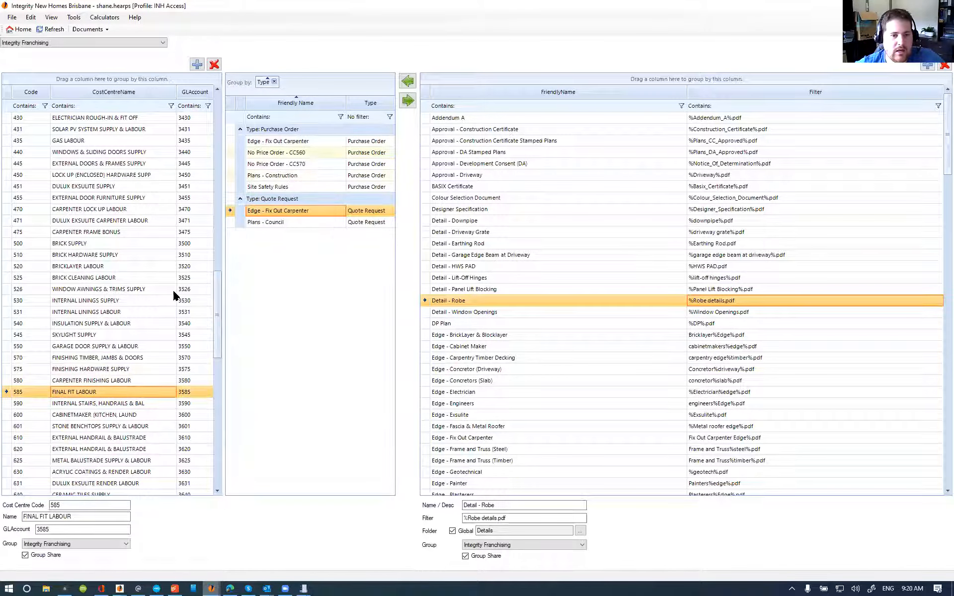
{"action": "left_click", "coordinate": [104, 382]}
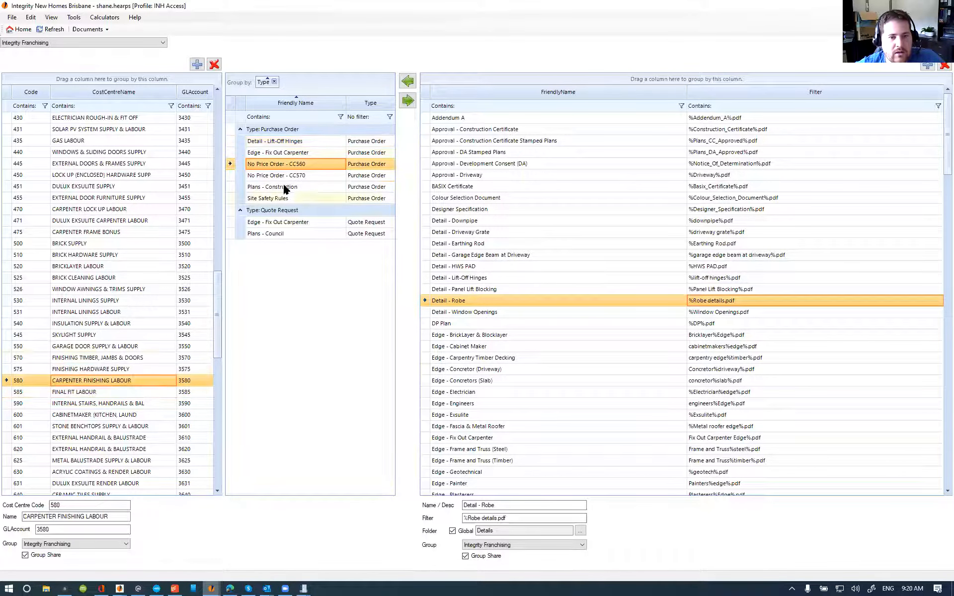
{"action": "left_click", "coordinate": [273, 153]}
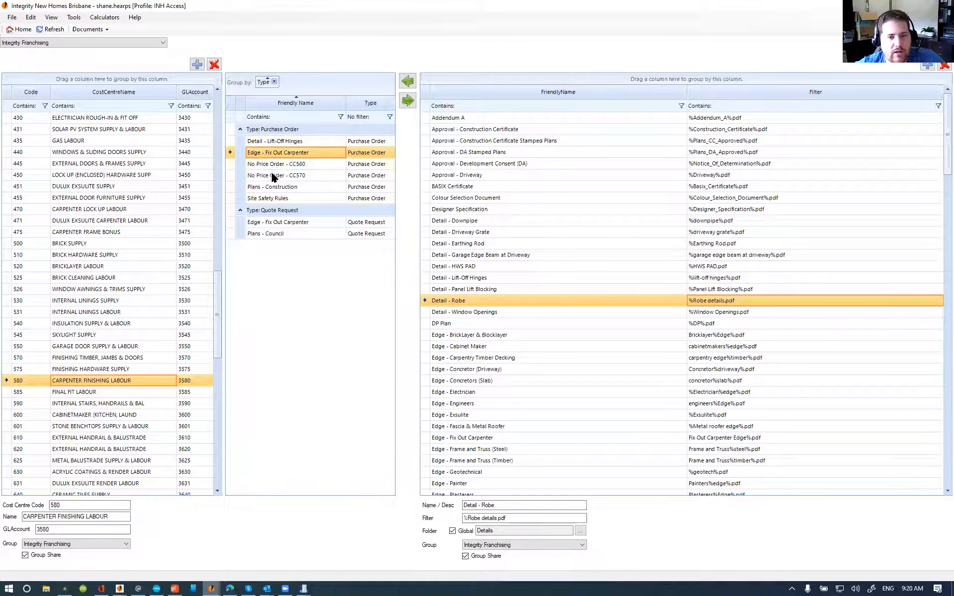
{"action": "left_click", "coordinate": [287, 140]}
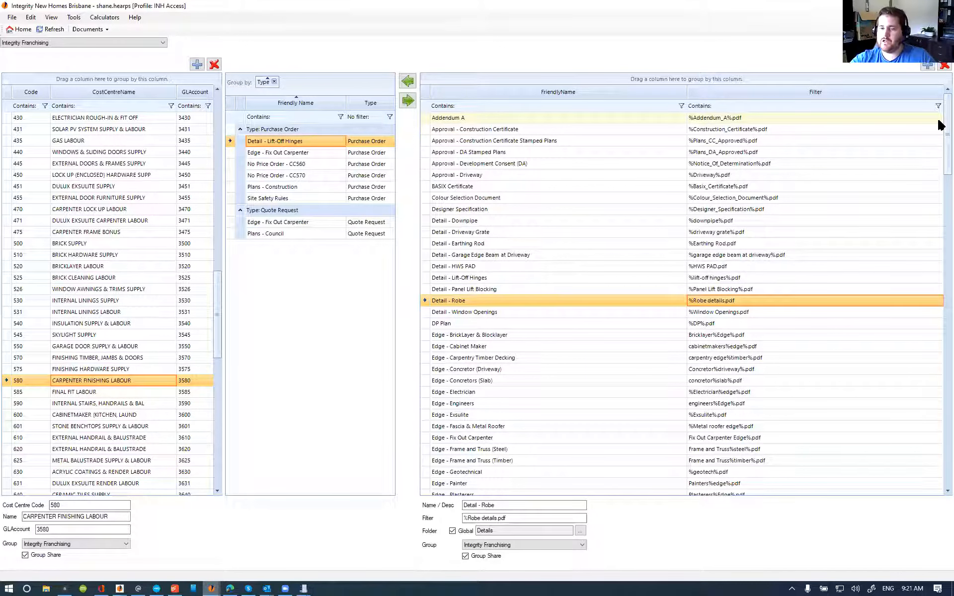
- Examine the filter and folder settings of the Detail - Panel Lift Blocking and Edge - Steel Framing Carpentry documents
{"action": "left_click", "coordinate": [763, 282]}
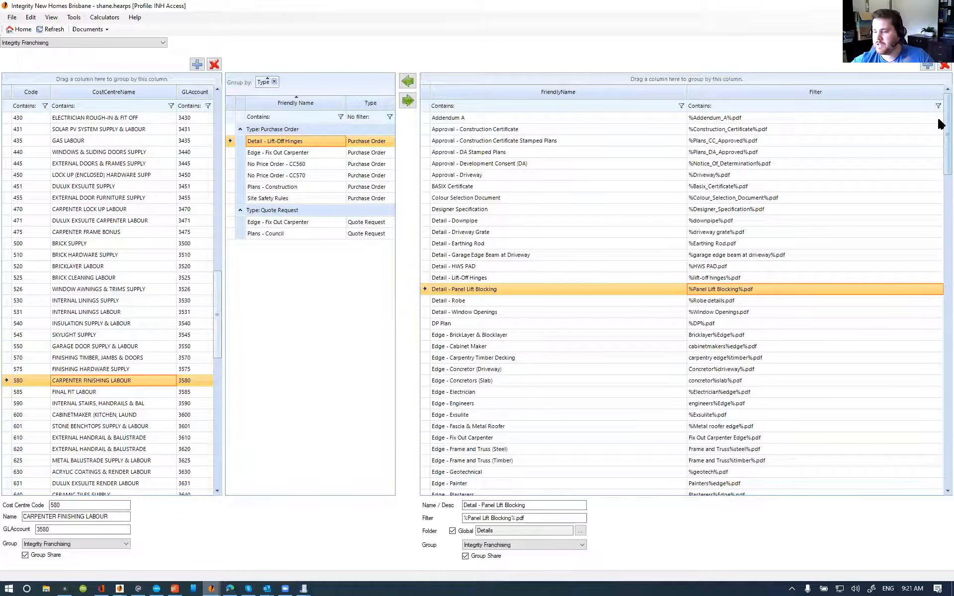
{"action": "left_click_drag", "start_coordinate": [938, 119], "coordinate": [938, 168]}
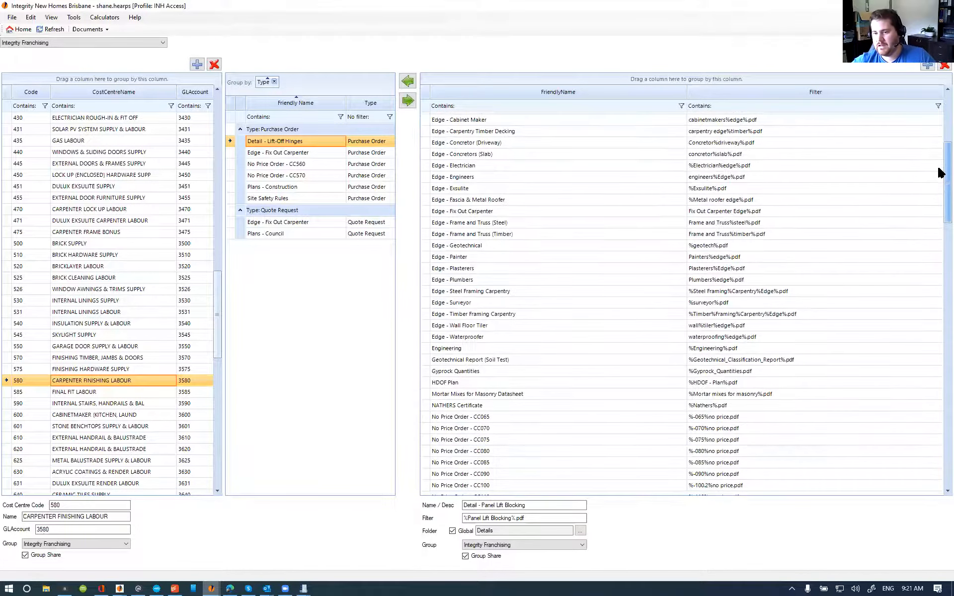
{"action": "left_click", "coordinate": [754, 292]}
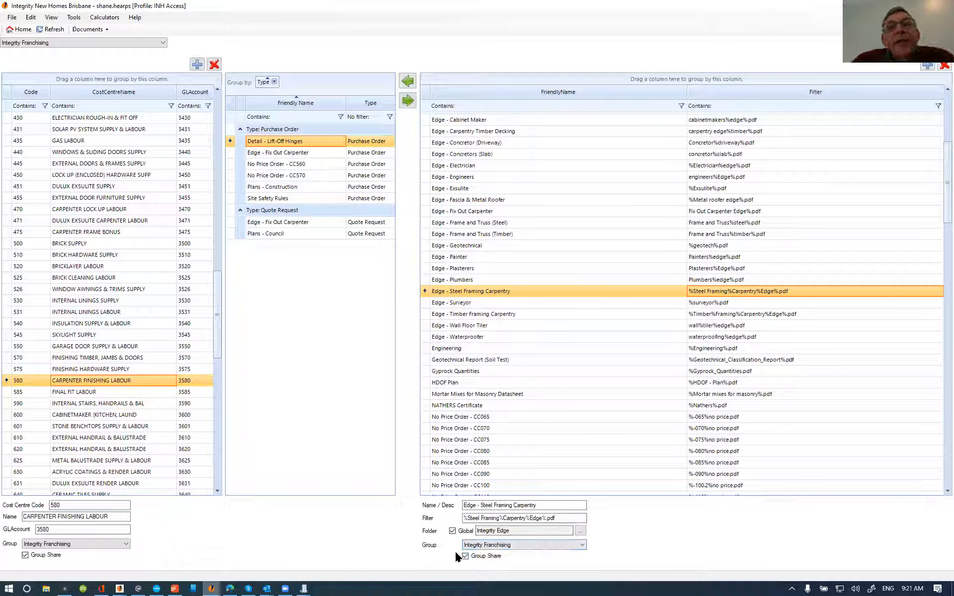
{"action": "left_click", "coordinate": [486, 280]}
{"action": "left_click", "coordinate": [486, 291]}
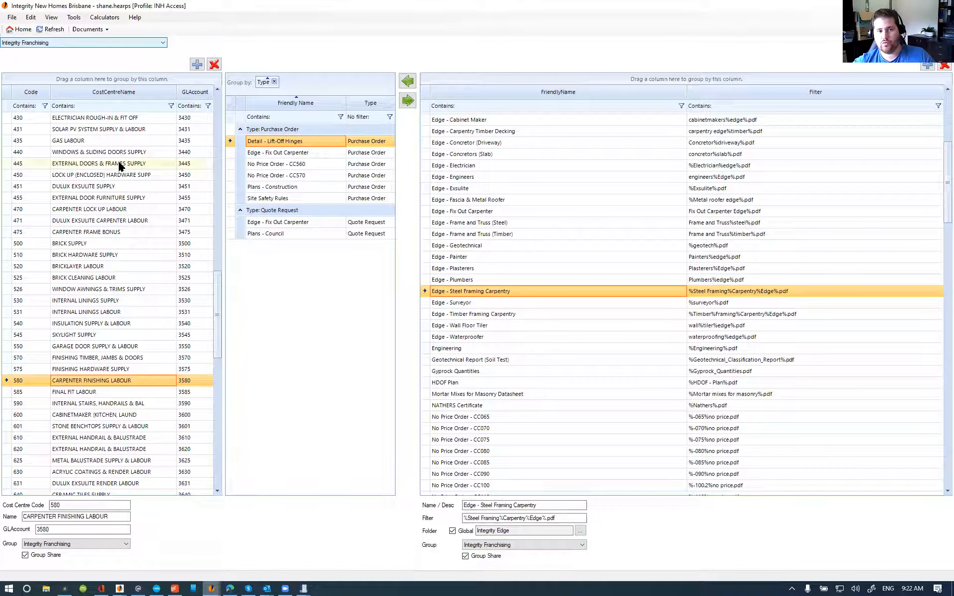
- Add a new blank document entry to the master document list
{"action": "left_click_drag", "start_coordinate": [217, 282], "coordinate": [217, 105]}
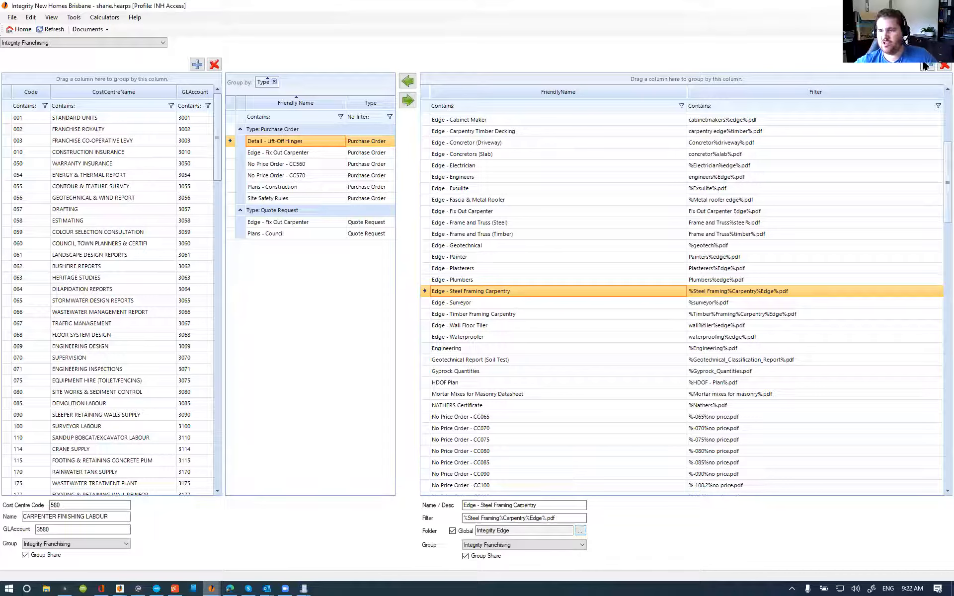
{"action": "left_click_drag", "start_coordinate": [947, 149], "coordinate": [907, 91]}
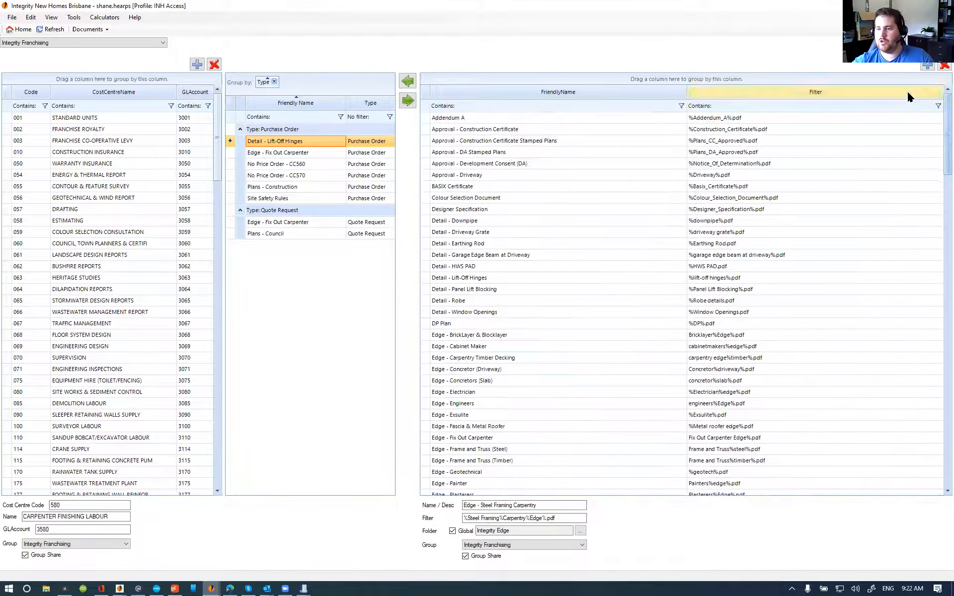
{"action": "left_click", "coordinate": [922, 64]}
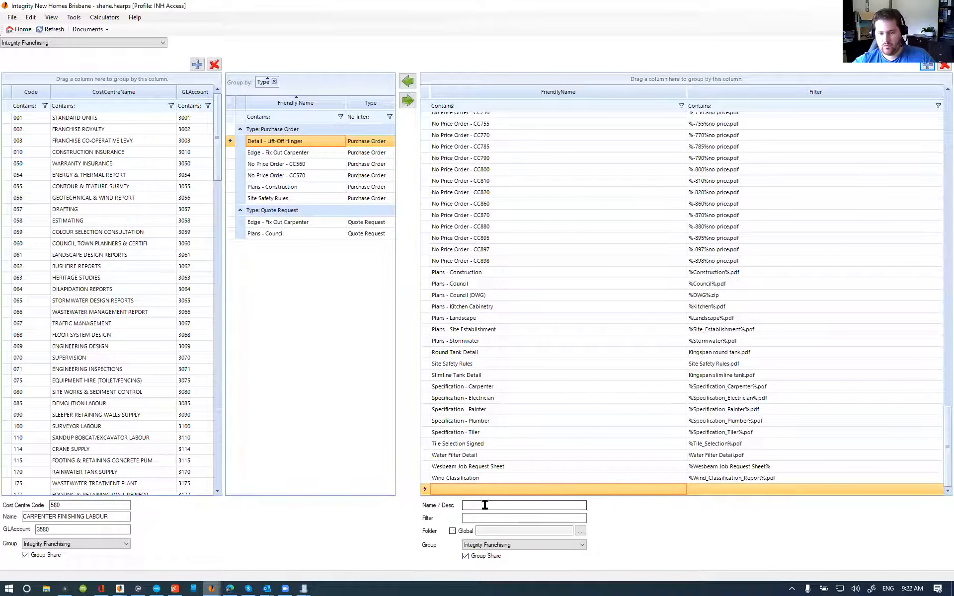
- Browse the job attachment folders available for the new document, including the subfolders of Manual Orders, Engineering Dropbox and GeoTech Dropbox
{"action": "left_click", "coordinate": [580, 530]}
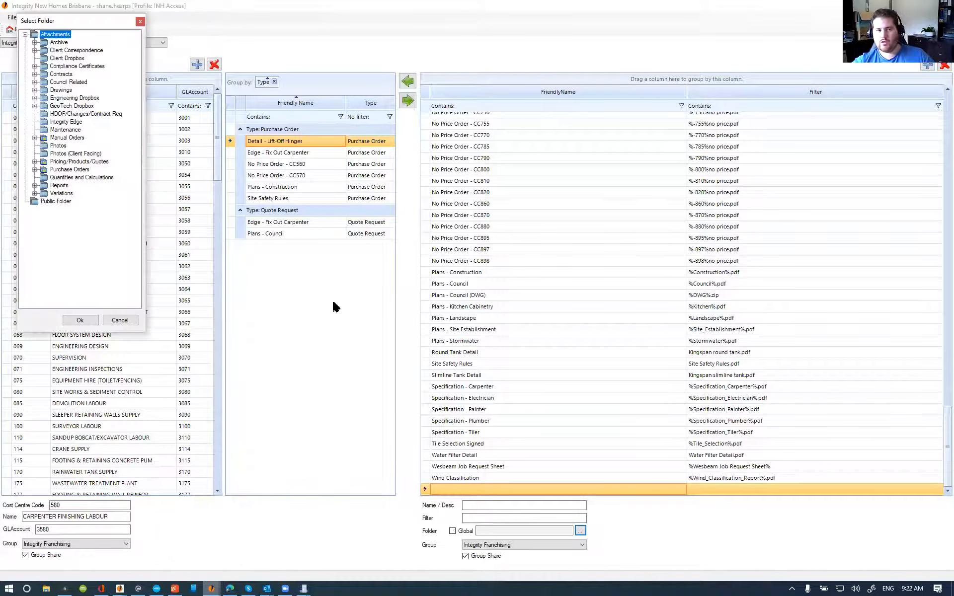
{"action": "left_click_drag", "start_coordinate": [71, 22], "coordinate": [504, 48]}
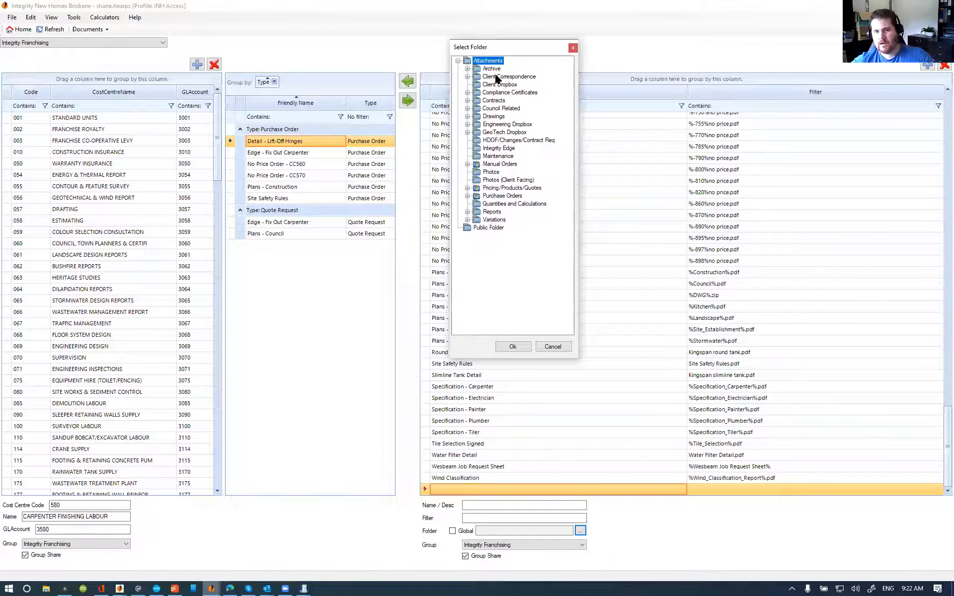
{"action": "left_click", "coordinate": [465, 164]}
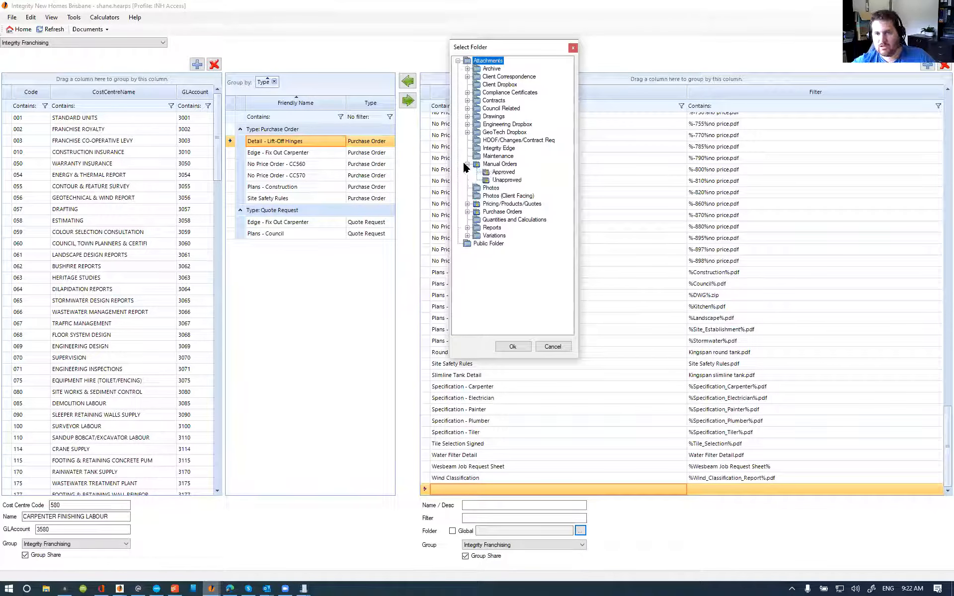
{"action": "left_click", "coordinate": [467, 123]}
{"action": "left_click", "coordinate": [466, 124]}
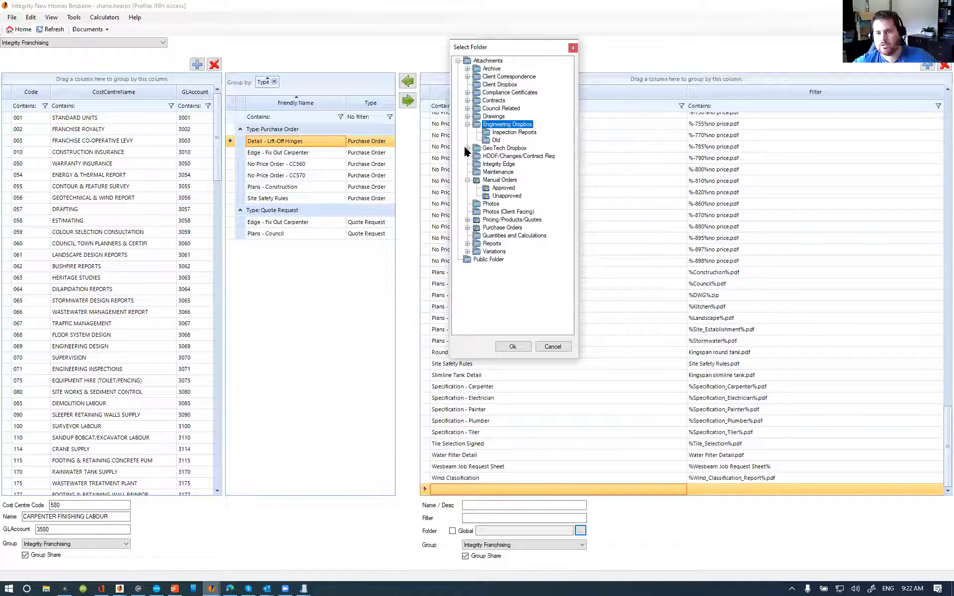
{"action": "left_click", "coordinate": [467, 148]}
{"action": "left_click", "coordinate": [506, 148]}
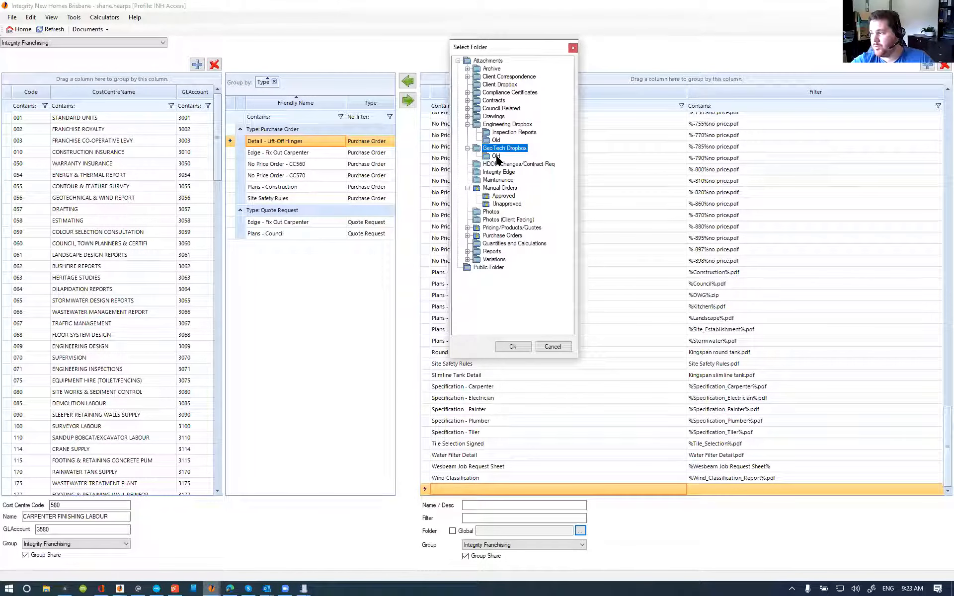
{"action": "left_click", "coordinate": [553, 346]}
- Set the new document's folder to be a Global one
{"action": "left_click", "coordinate": [470, 533]}
{"action": "left_click", "coordinate": [455, 531]}
{"action": "left_click", "coordinate": [466, 532]}
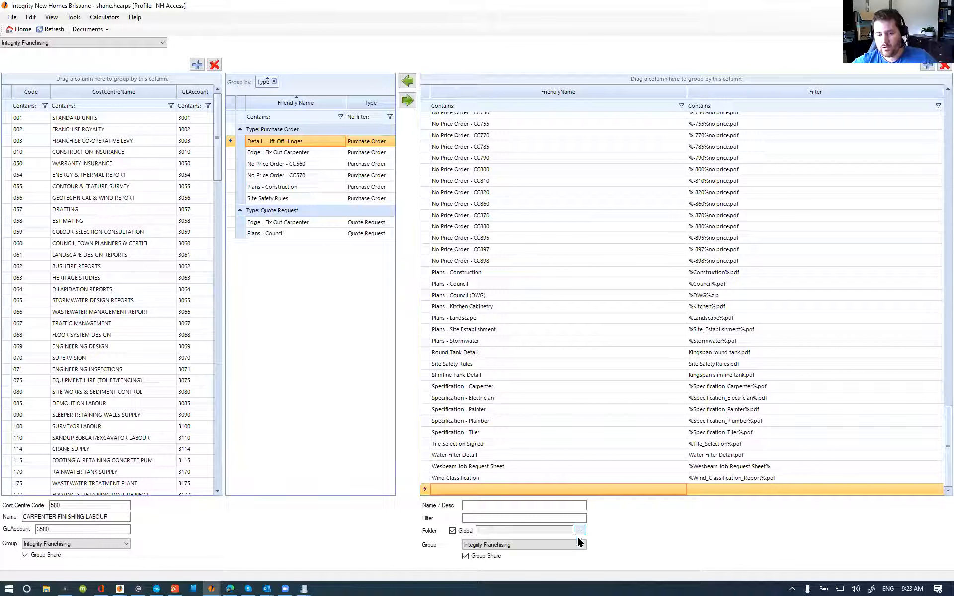
- Look through the global folders under Integrity New Homes, including Construction and its Integrity Edge folder, without choosing one
{"action": "left_click", "coordinate": [580, 531]}
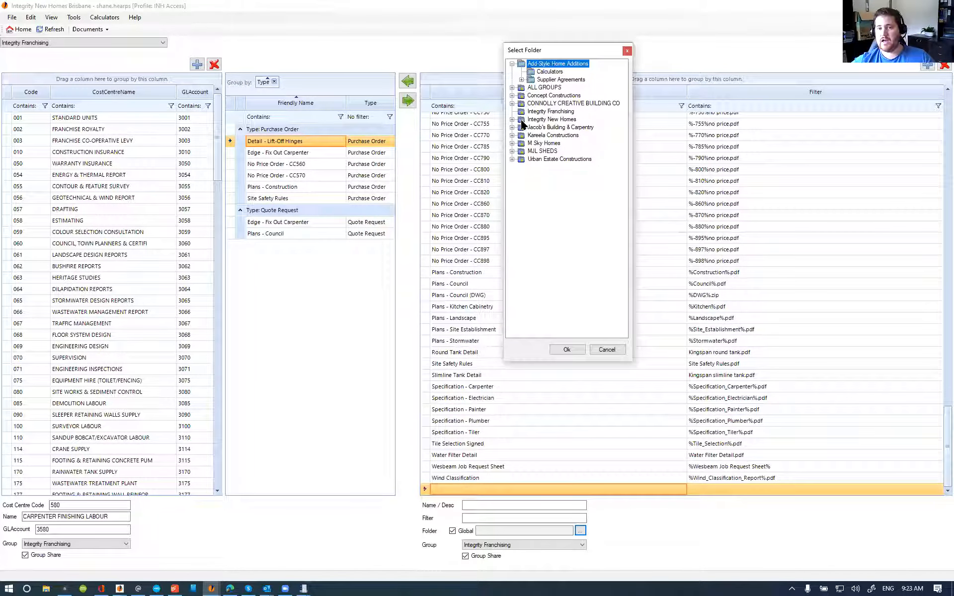
{"action": "left_click", "coordinate": [512, 120]}
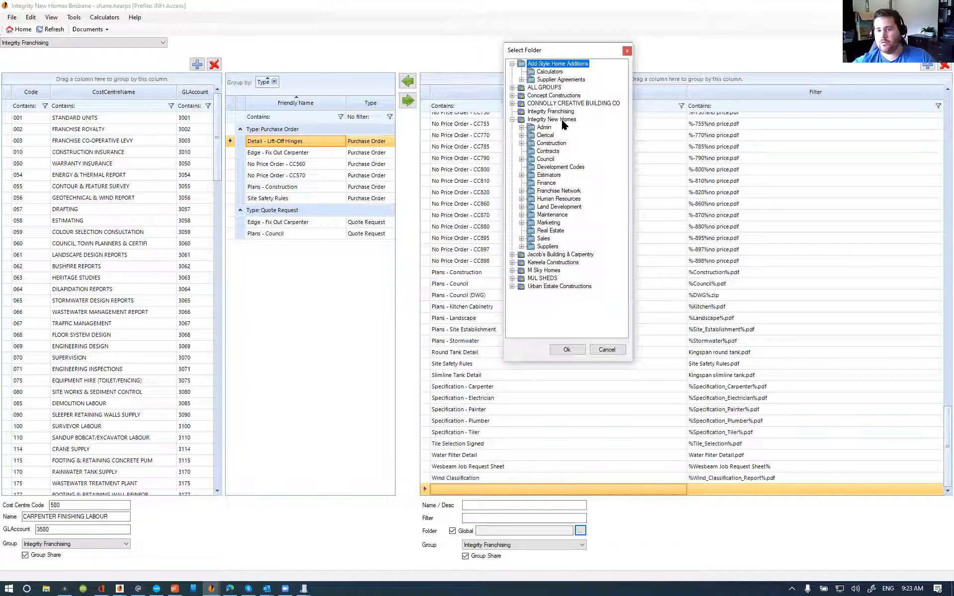
{"action": "left_click", "coordinate": [521, 143]}
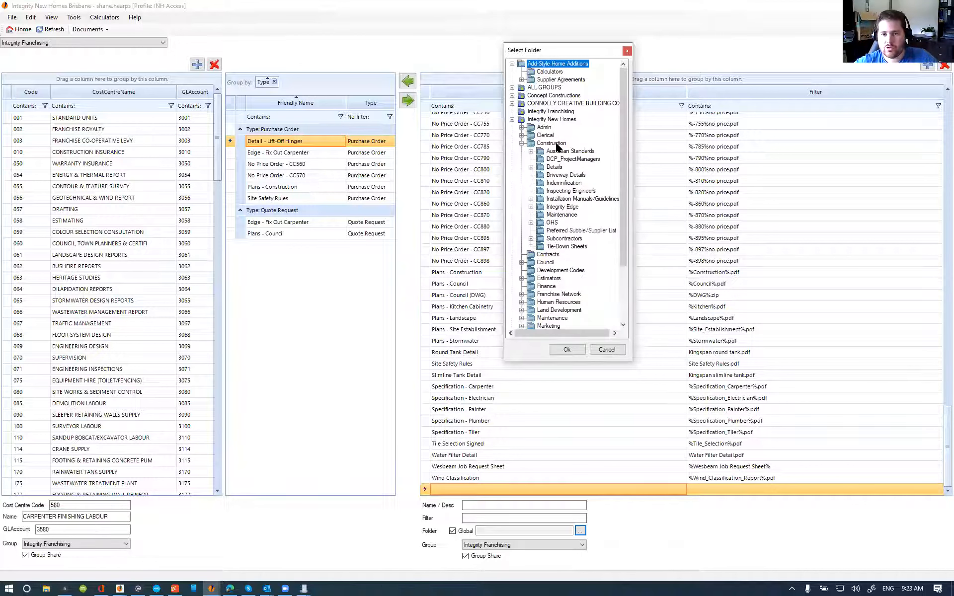
{"action": "left_click", "coordinate": [566, 207]}
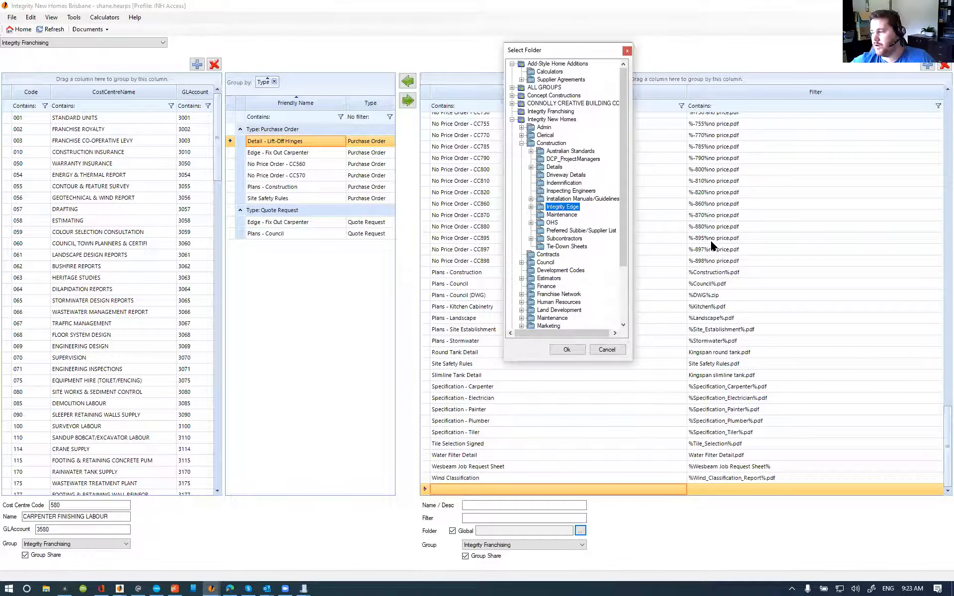
{"action": "left_click", "coordinate": [521, 143]}
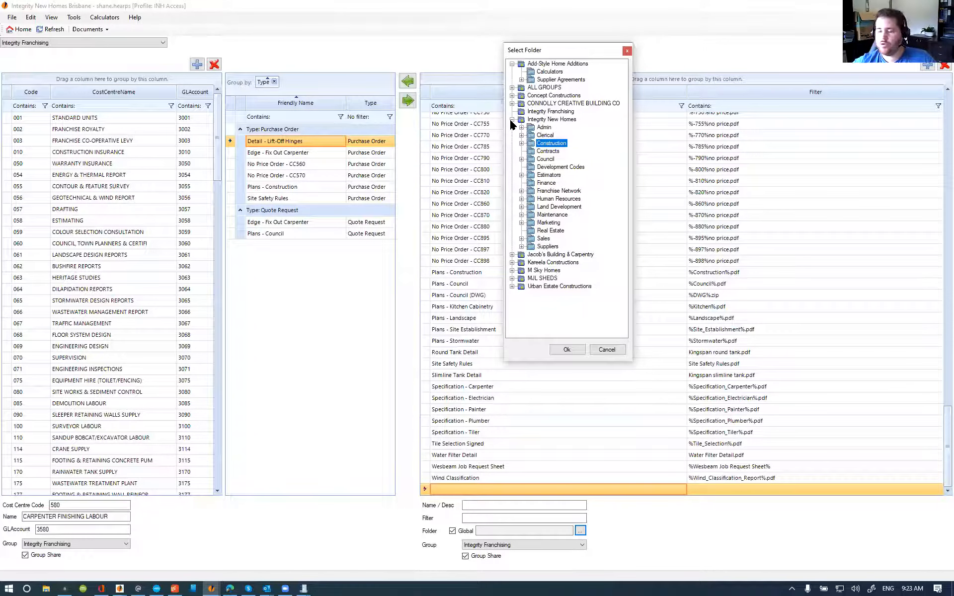
{"action": "left_click", "coordinate": [512, 119]}
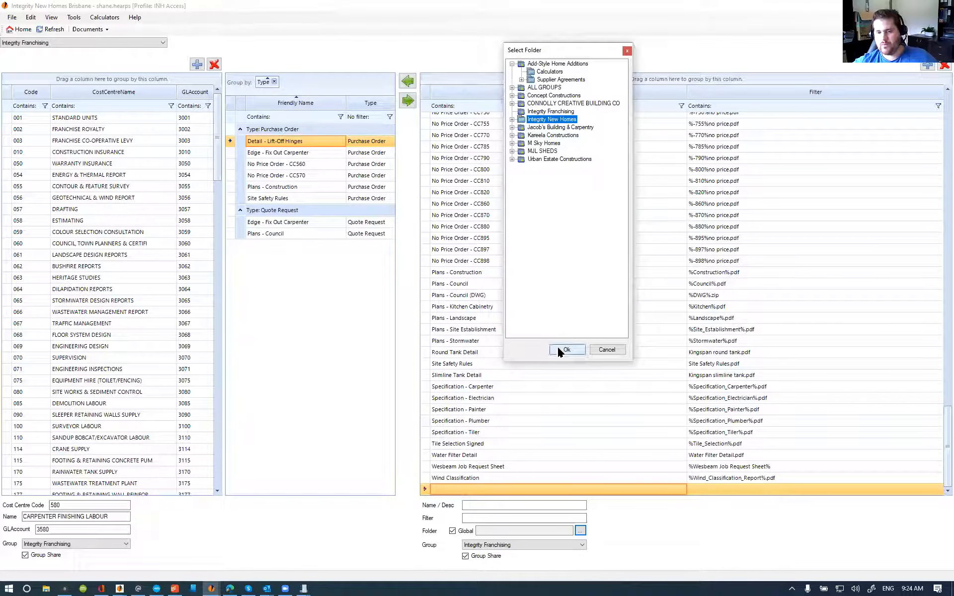
{"action": "left_click", "coordinate": [614, 348]}
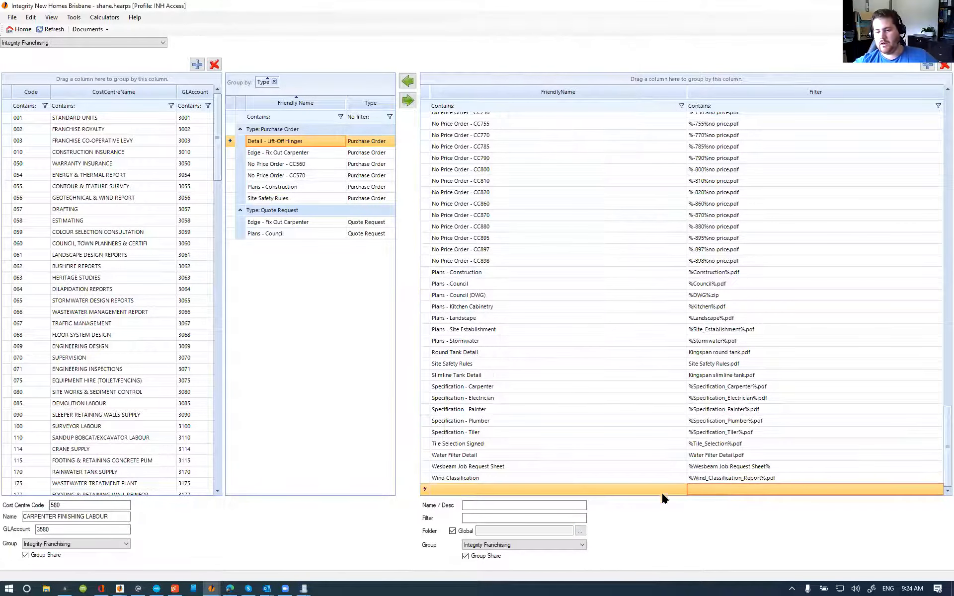
- Name the new document Trade Contractor Agreement
{"action": "left_click", "coordinate": [475, 507]}
{"action": "type", "text": "I"}
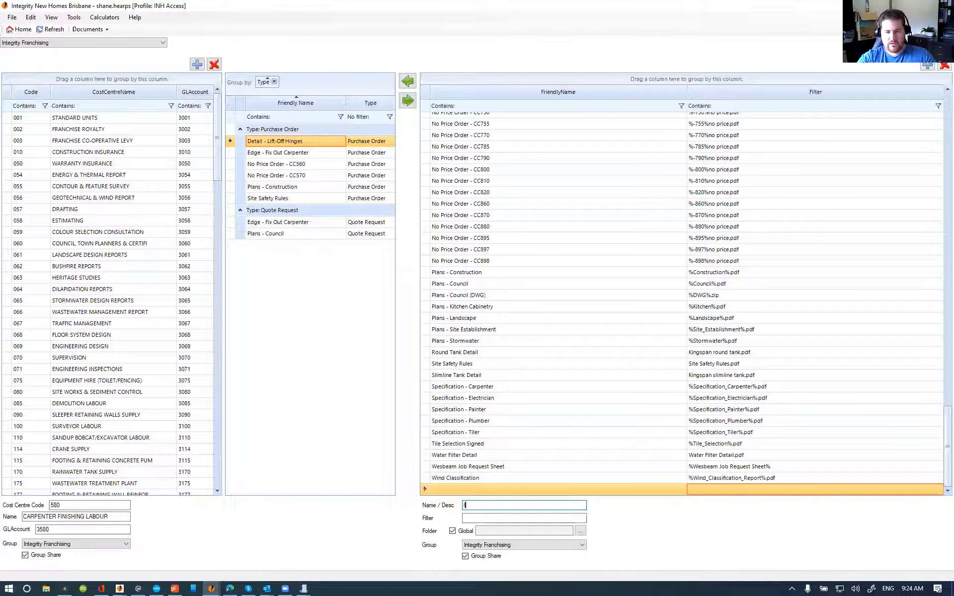
{"action": "type", "text": "rade Contractor Agreement"}
{"action": "key", "text": "Tab"}
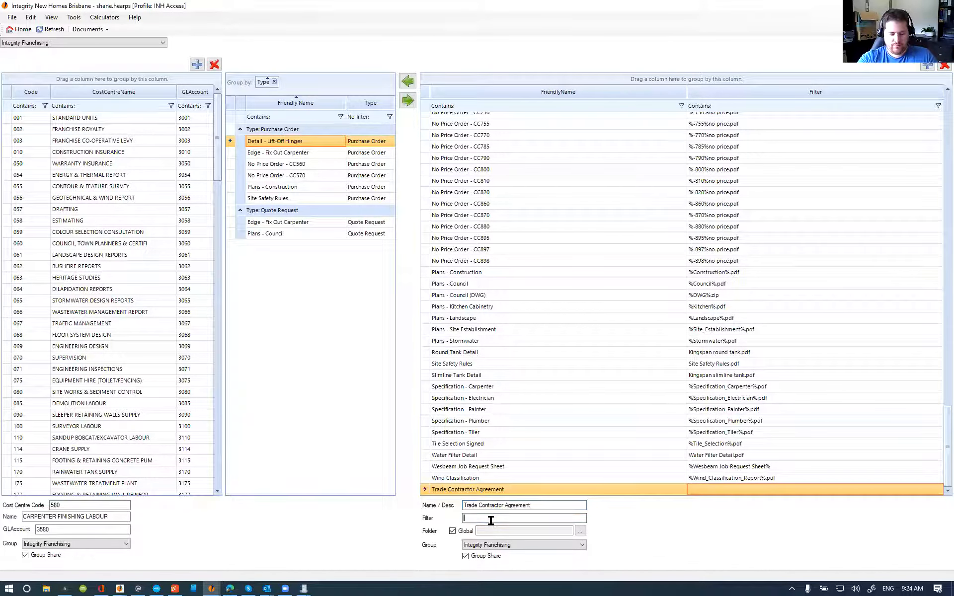
- Set the Trade Contractor Agreement document's filter to %Contractor%Agreement.pdf
{"action": "type", "text": "%trade_contractor_Agreement.pdf"}
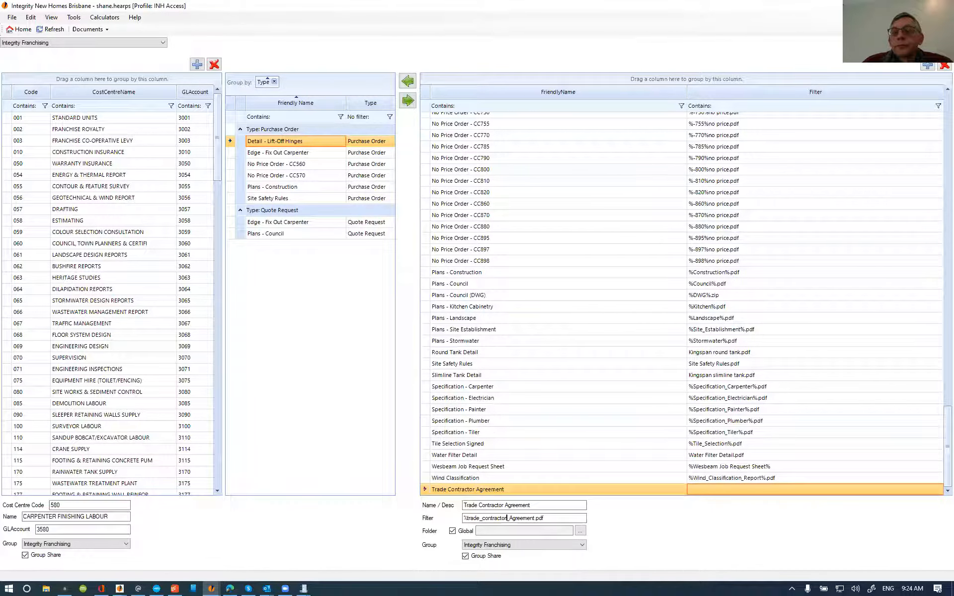
{"action": "key", "text": "BackSpace"}
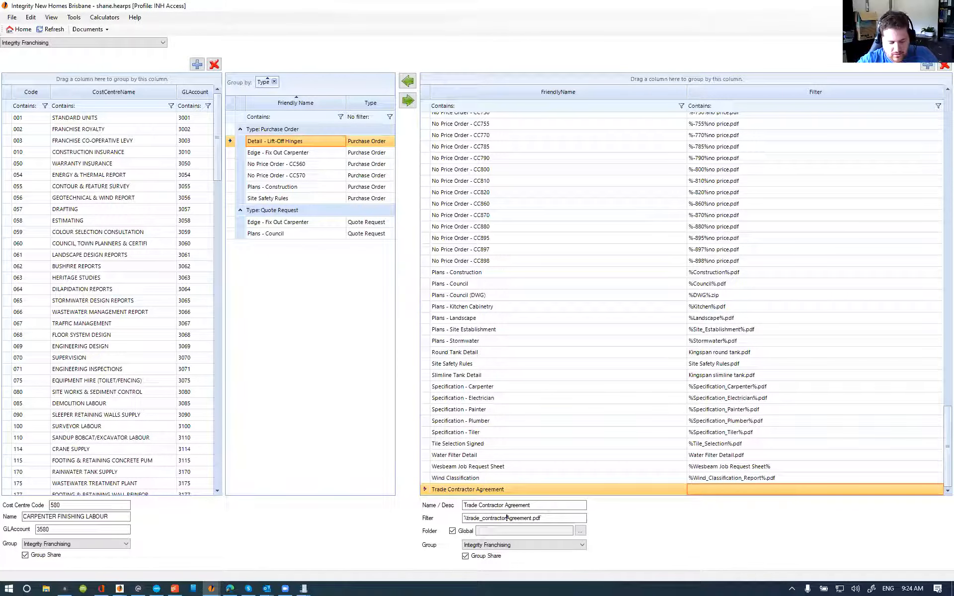
{"action": "type", "text": "%"}
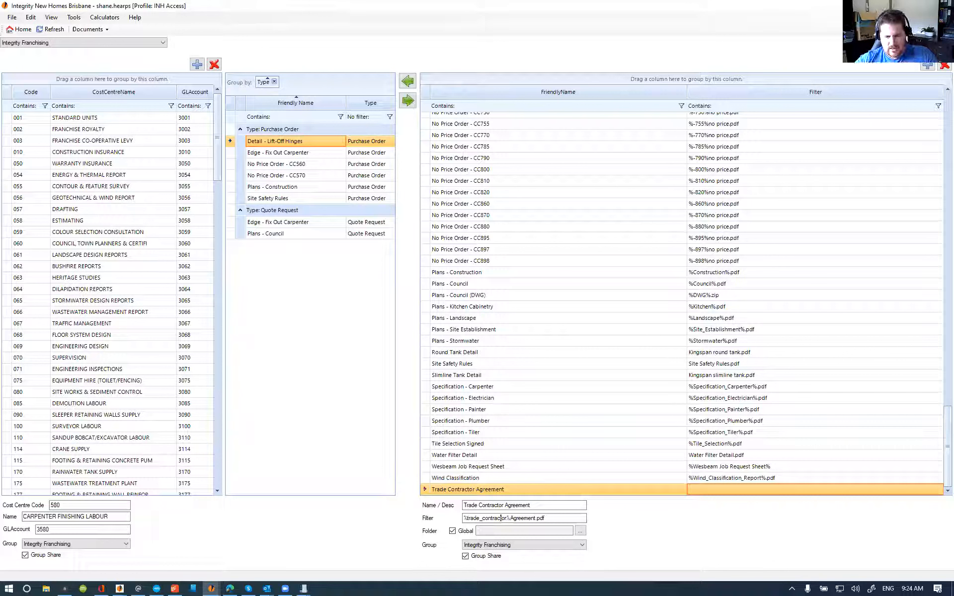
{"action": "key", "text": "BackSpace"}
{"action": "key", "text": "BackSpace"}
{"action": "key", "text": "BackSpace"}
{"action": "key", "text": "BackSpace"}
{"action": "key", "text": "BackSpace"}
{"action": "key", "text": "BackSpace"}
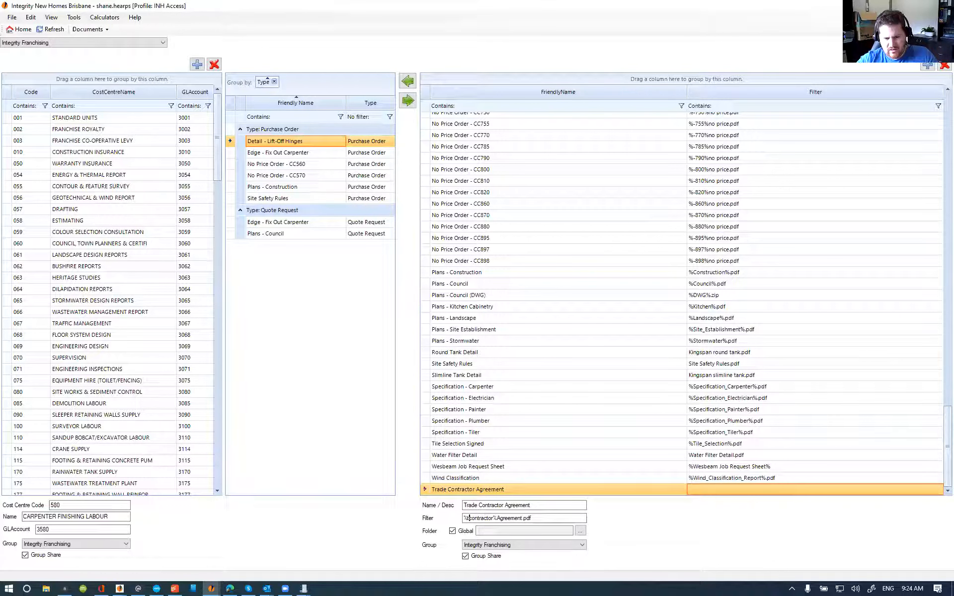
{"action": "key", "text": "Delete"}
{"action": "type", "text": "C"}
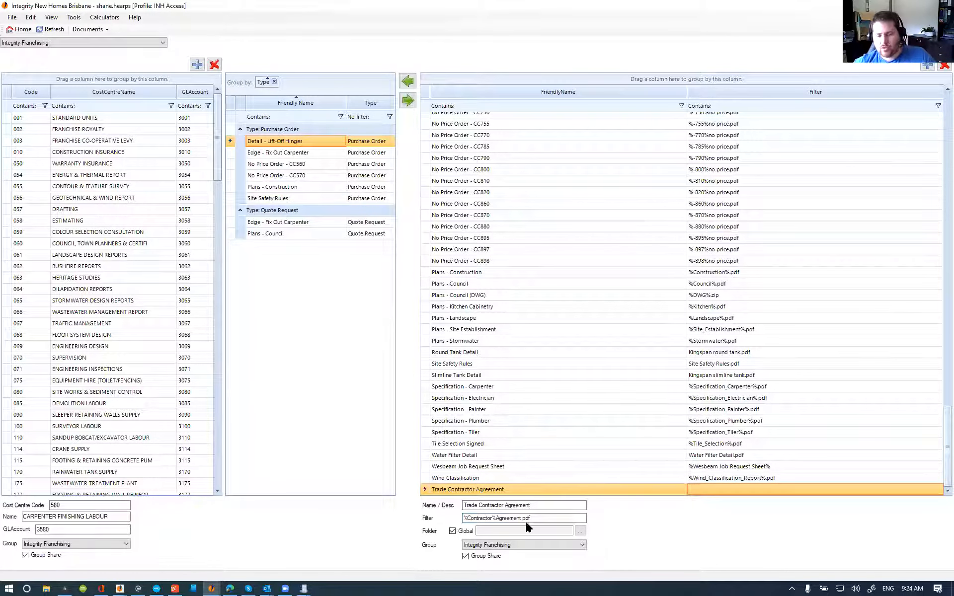
{"action": "left_click_drag", "start_coordinate": [463, 518], "coordinate": [497, 518]}
{"action": "left_click", "coordinate": [544, 519]}
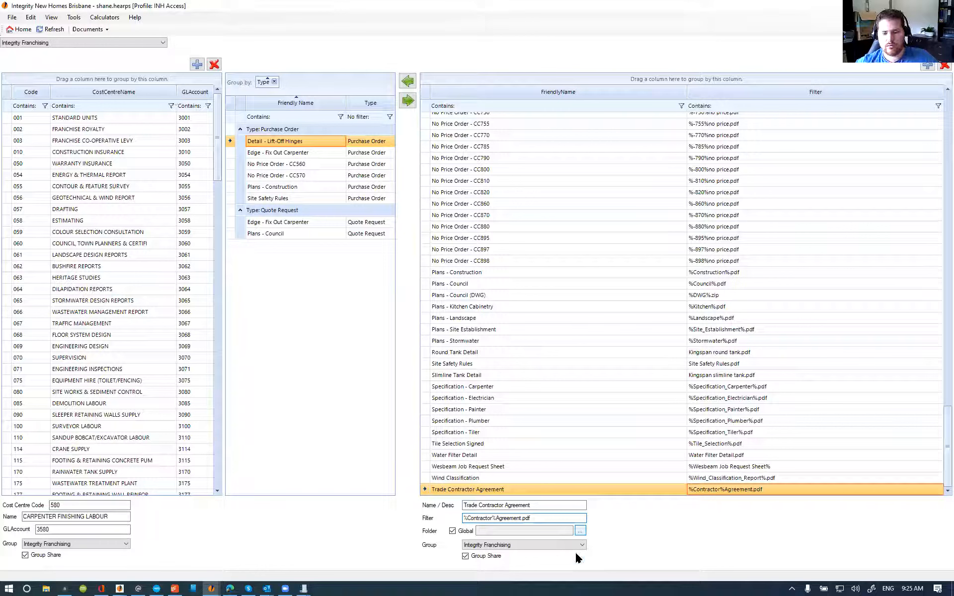
- Assign the global Subcontractors folder, under Integrity New Homes > Construction, to the Trade Contractor Agreement document
{"action": "left_click", "coordinate": [579, 530]}
{"action": "left_click_drag", "start_coordinate": [87, 48], "coordinate": [544, 88]}
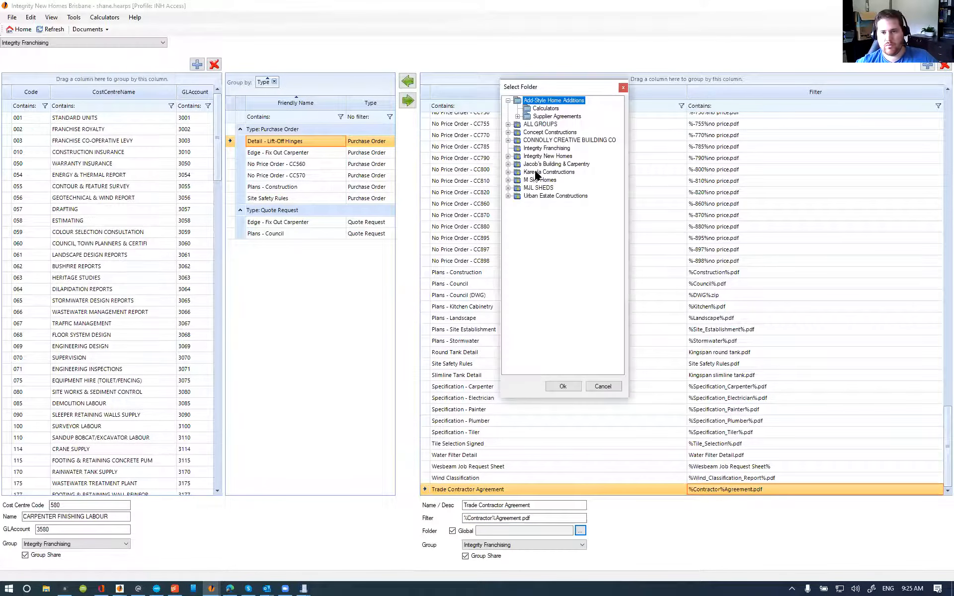
{"action": "left_click", "coordinate": [508, 155]}
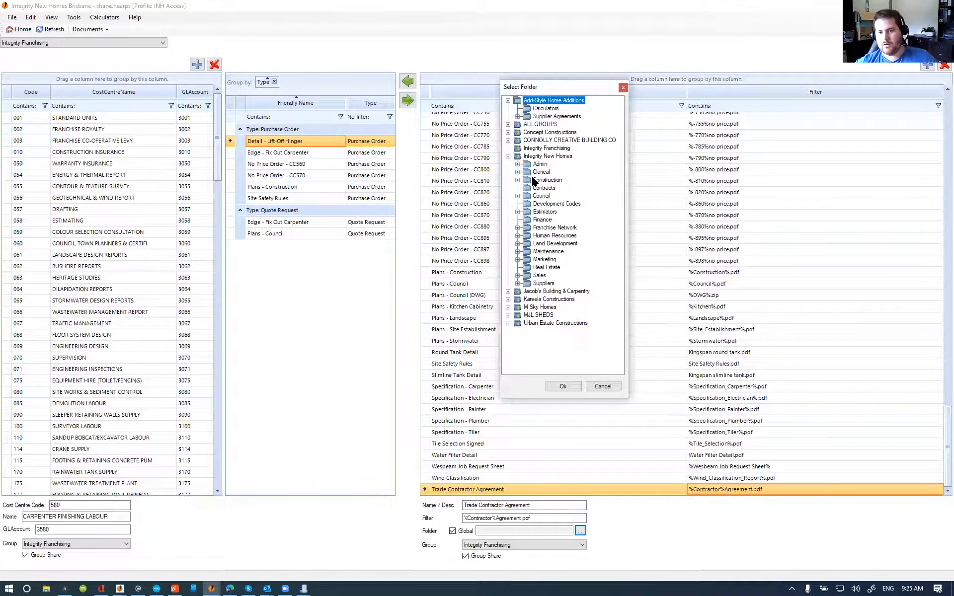
{"action": "left_click", "coordinate": [518, 180]}
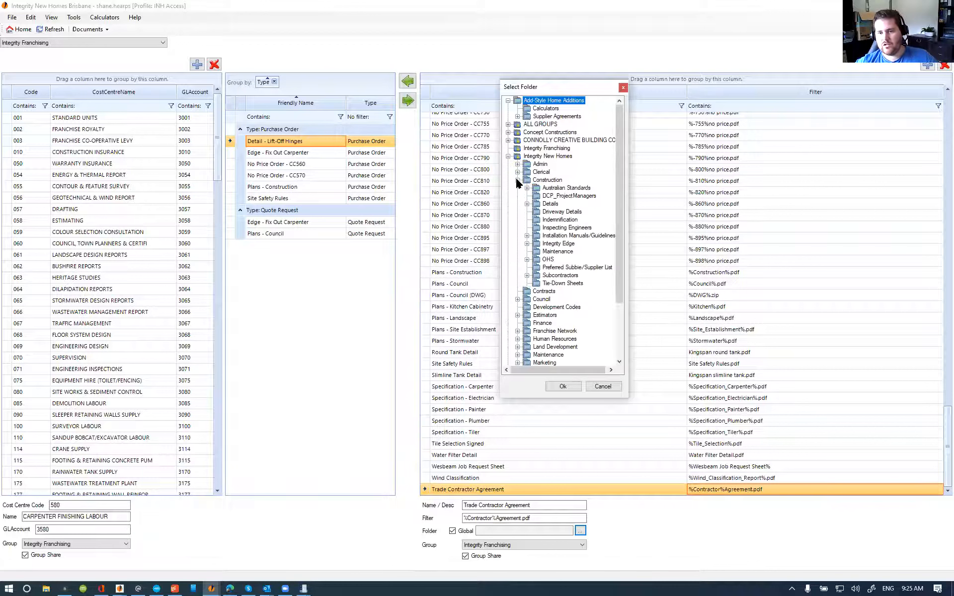
{"action": "left_click", "coordinate": [548, 181]}
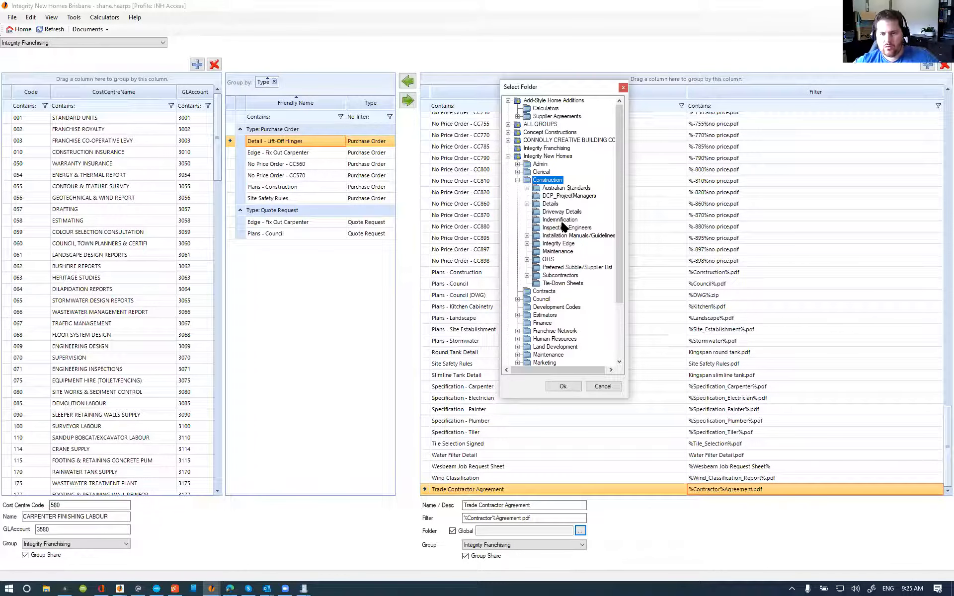
{"action": "left_click", "coordinate": [563, 275]}
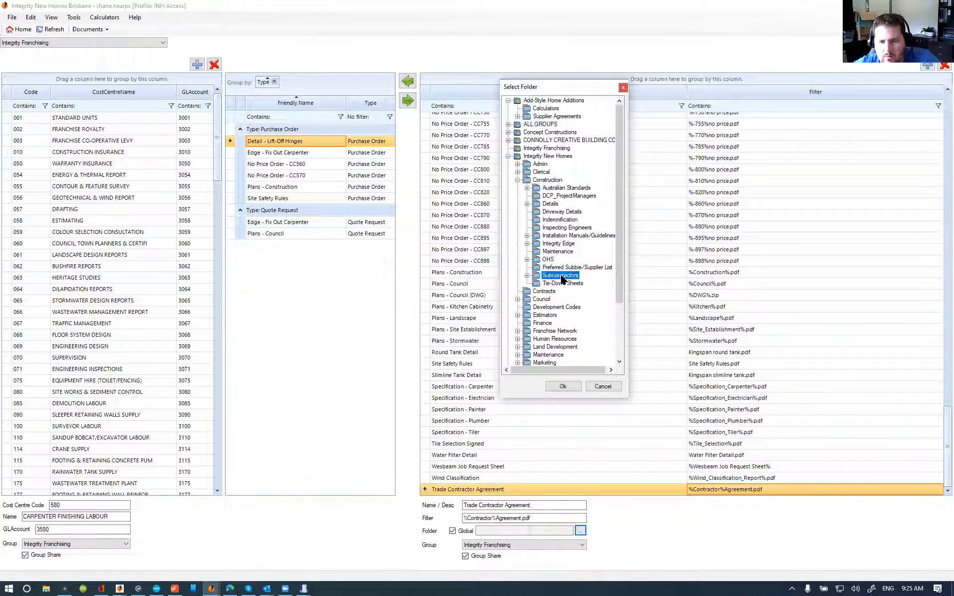
{"action": "left_click", "coordinate": [563, 387]}
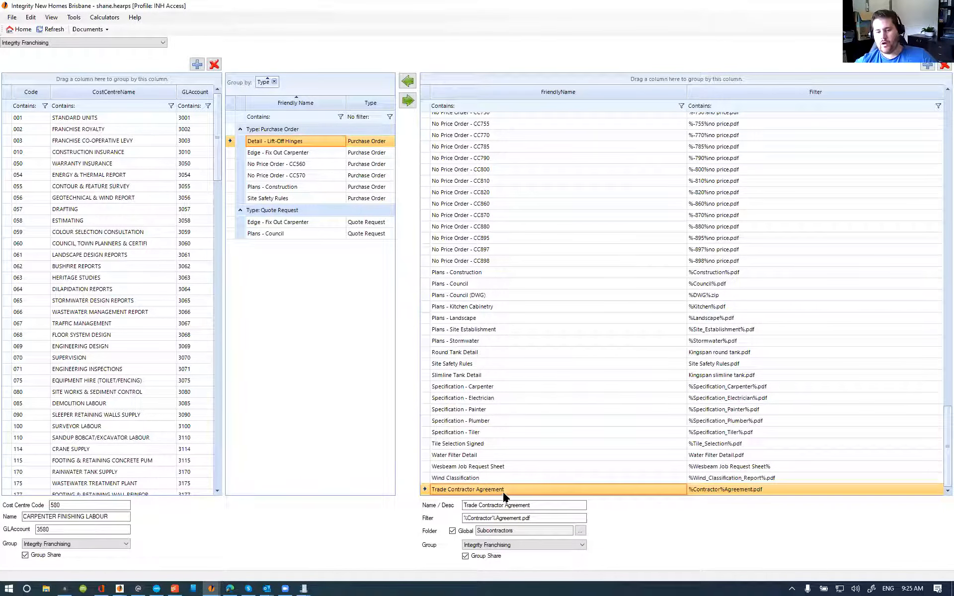
{"action": "left_click_drag", "start_coordinate": [549, 504], "coordinate": [457, 509]}
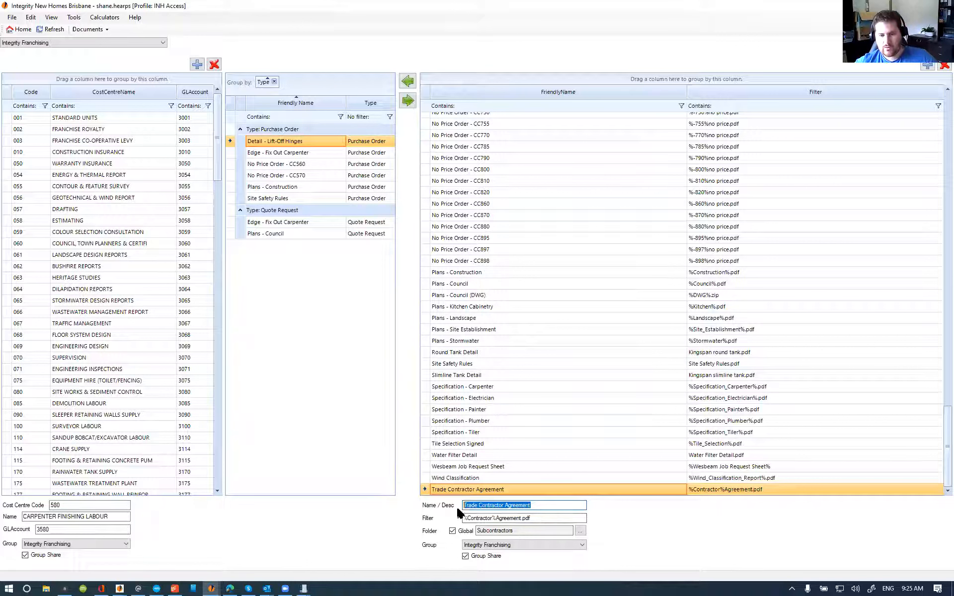
- Review the name and filter entered for the Trade Contractor Agreement document
{"action": "left_click", "coordinate": [547, 505]}
{"action": "left_click_drag", "start_coordinate": [550, 518], "coordinate": [462, 519]}
{"action": "left_click", "coordinate": [517, 521]}
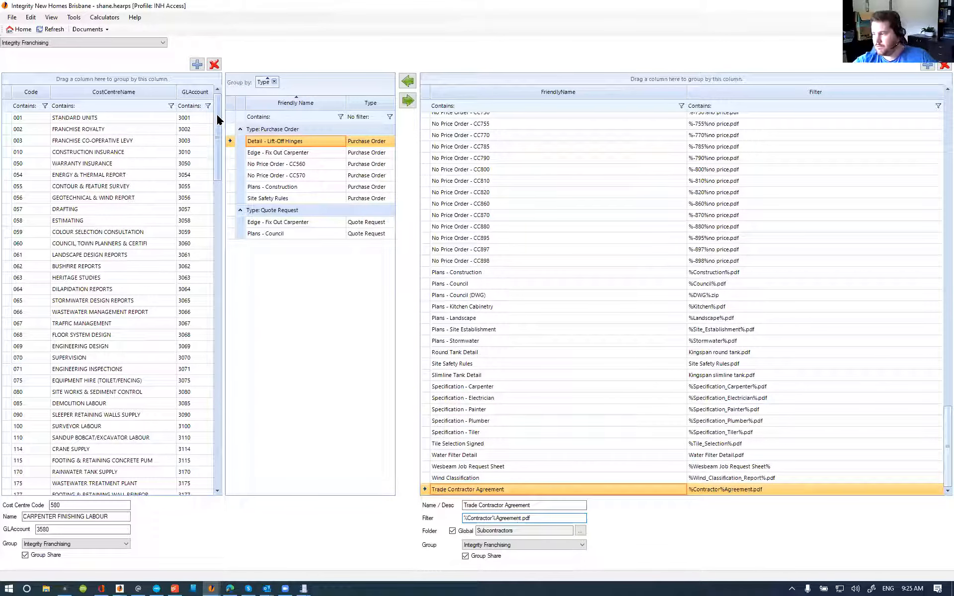
- Attach the Trade Contractor Agreement to the Purchase Order documents of cost centre 360, CARPENTER FRAME LABOUR
{"action": "scroll", "coordinate": [213, 140], "scroll_direction": "down", "scroll_amount": 6}
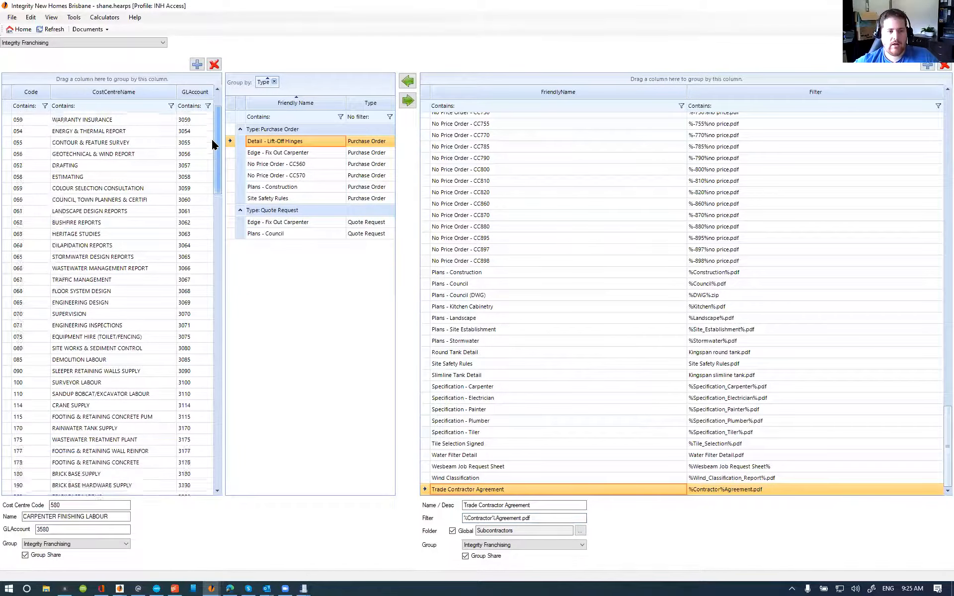
{"action": "scroll", "coordinate": [143, 324], "scroll_direction": "down", "scroll_amount": 5}
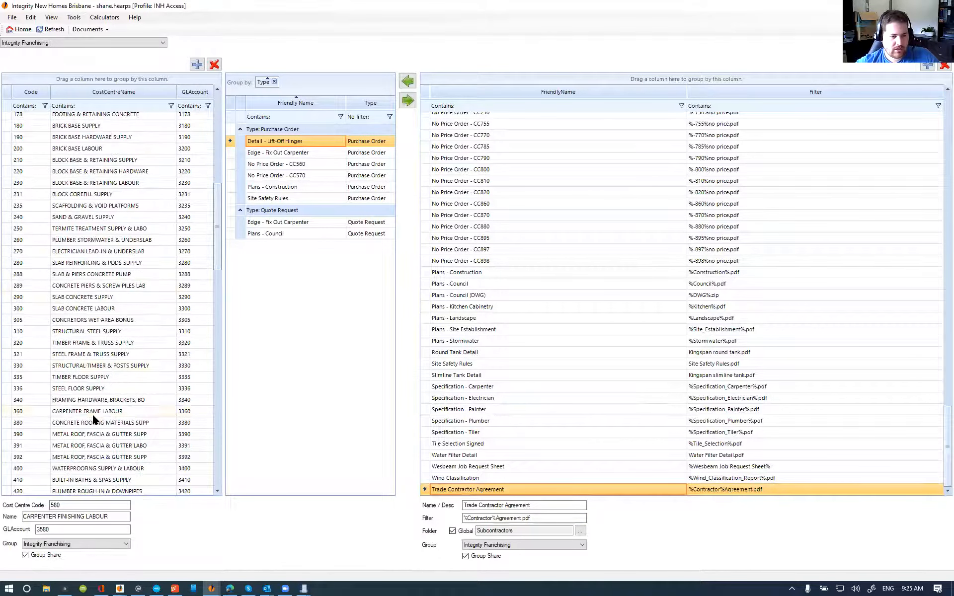
{"action": "left_click", "coordinate": [94, 412]}
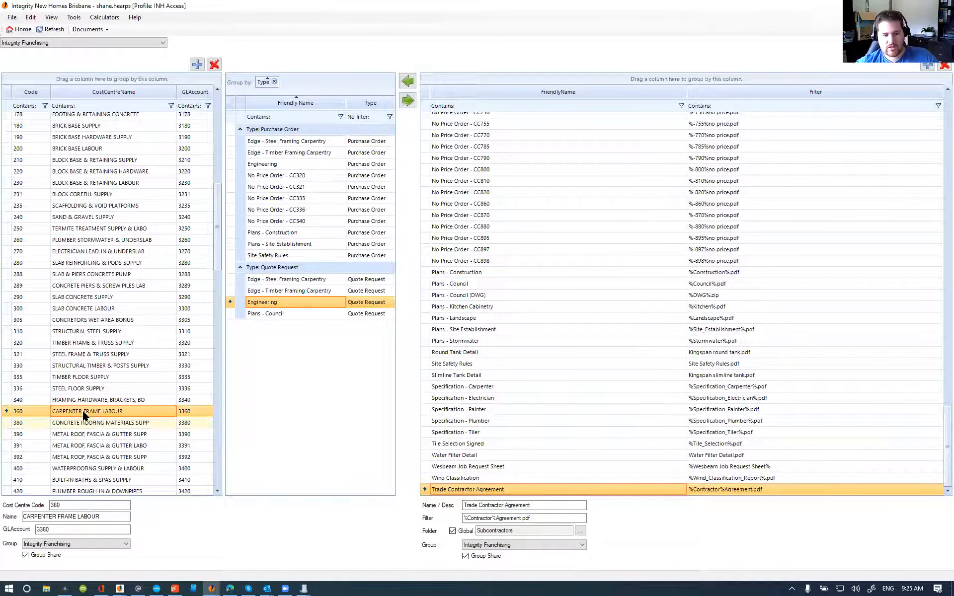
{"action": "left_click", "coordinate": [368, 152]}
{"action": "left_click", "coordinate": [363, 289]}
{"action": "left_click", "coordinate": [369, 177]}
{"action": "left_click", "coordinate": [375, 293]}
{"action": "left_click", "coordinate": [377, 175]}
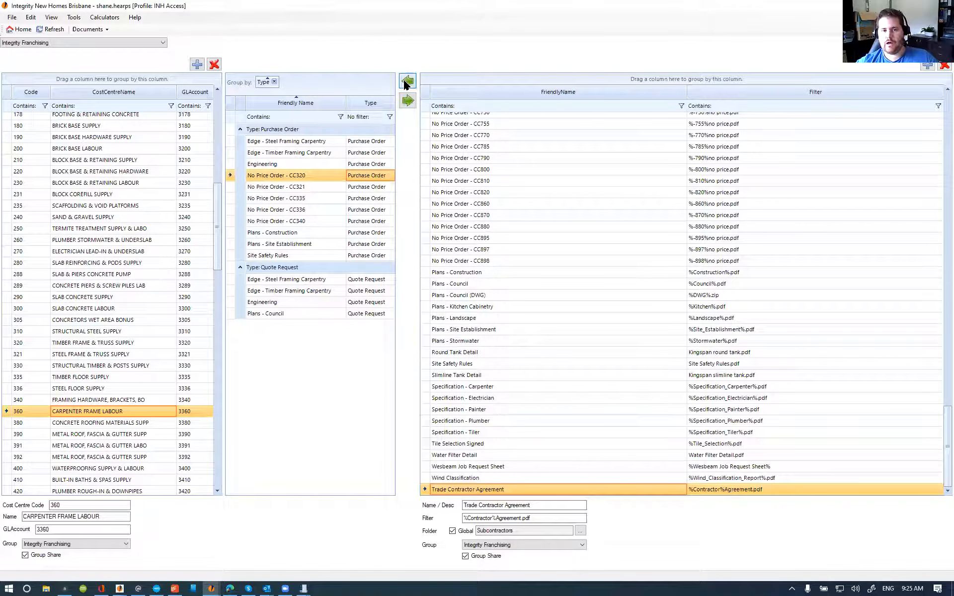
{"action": "left_click", "coordinate": [406, 82]}
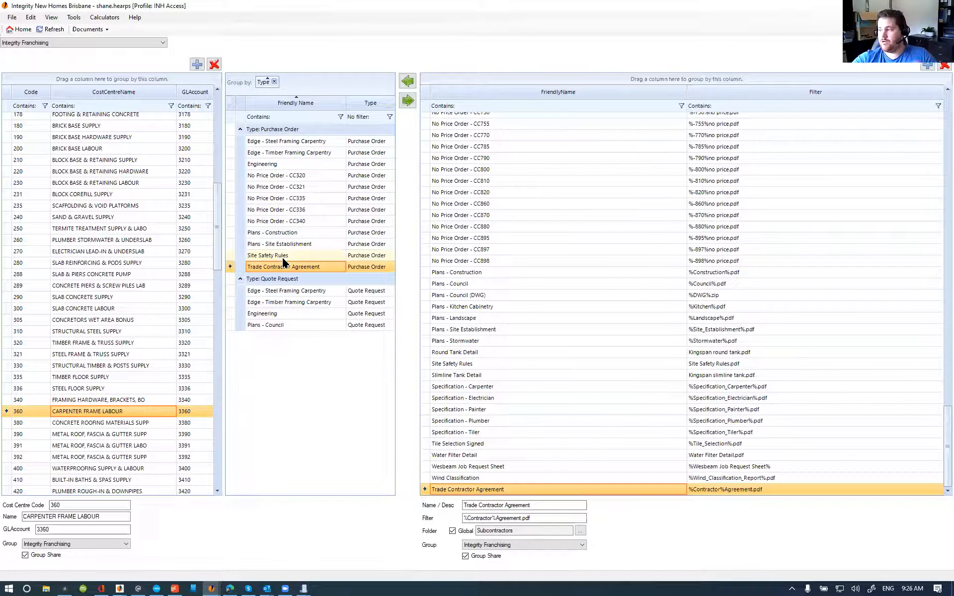
- Compare the Site Safety Rules and Trade Contractor Agreement purchase order entries, and view the master details of Site Safety Rules
{"action": "left_click", "coordinate": [298, 258]}
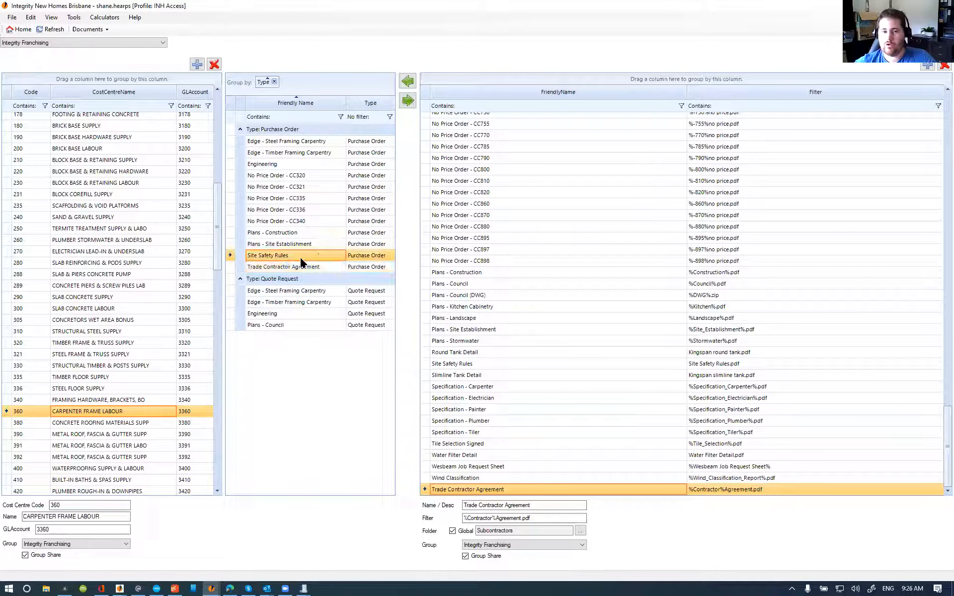
{"action": "left_click", "coordinate": [284, 266]}
{"action": "left_click", "coordinate": [284, 258]}
{"action": "left_click", "coordinate": [291, 267]}
{"action": "left_click", "coordinate": [298, 256]}
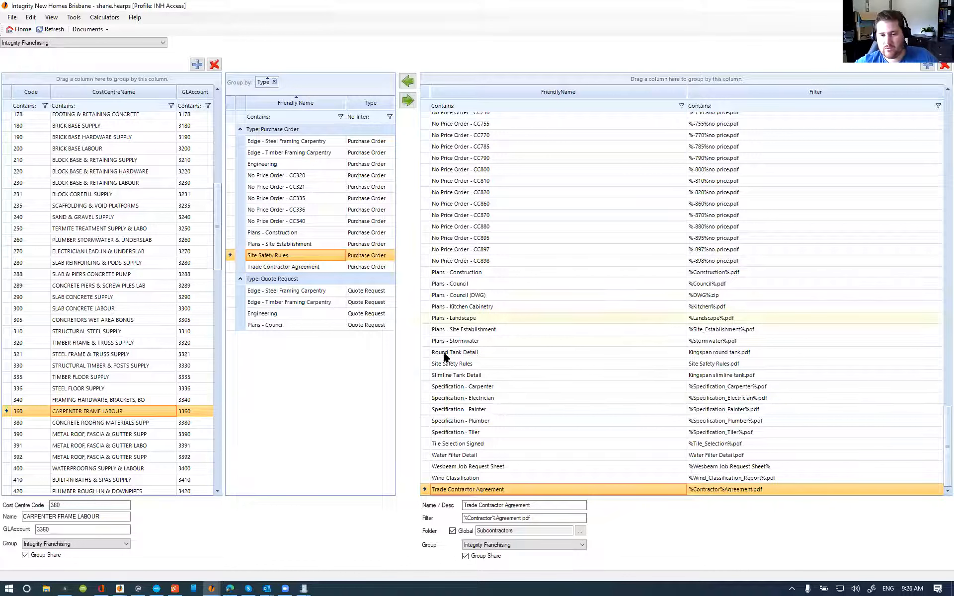
{"action": "left_click", "coordinate": [454, 364]}
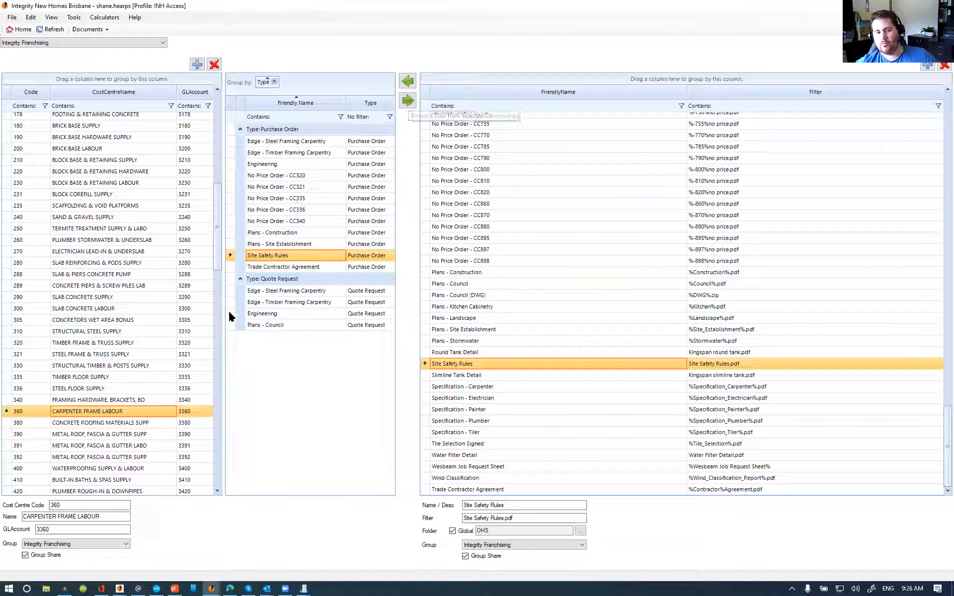
- Remove the Trade Contractor Agreement from cost centre 360's purchase order documents and delete it from the master document list
{"action": "left_click", "coordinate": [306, 267]}
{"action": "left_click", "coordinate": [409, 102]}
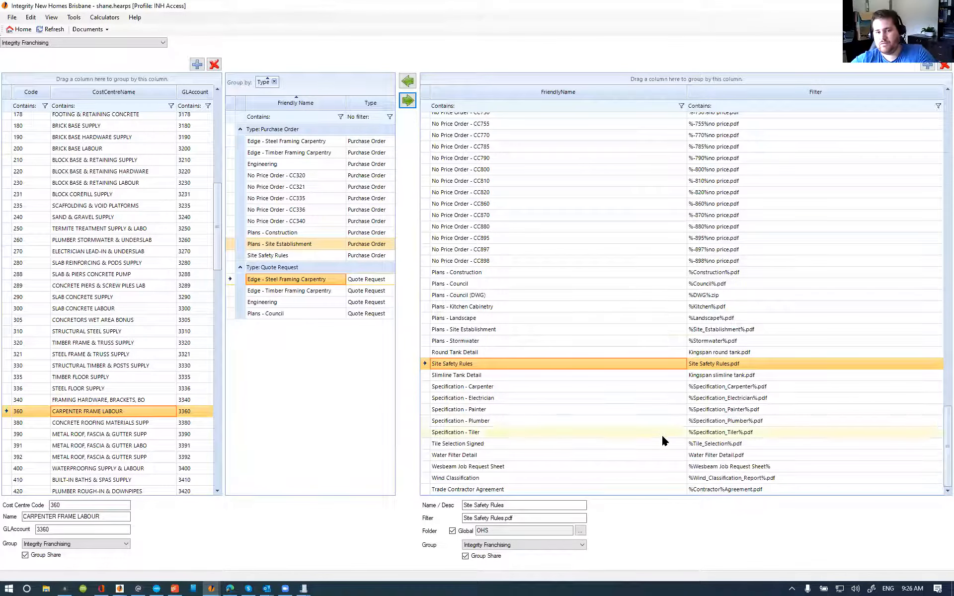
{"action": "left_click", "coordinate": [465, 491]}
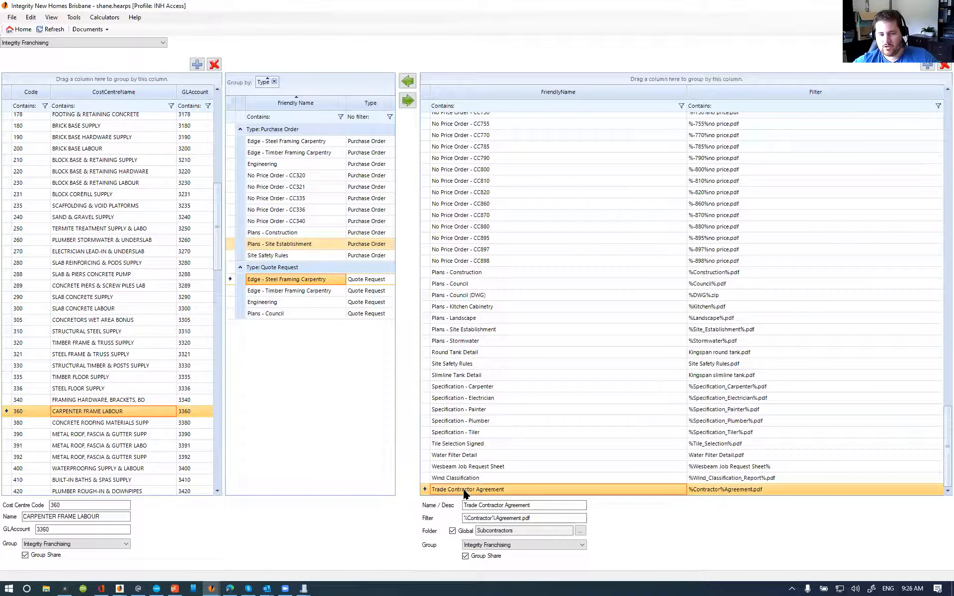
{"action": "left_click", "coordinate": [943, 65]}
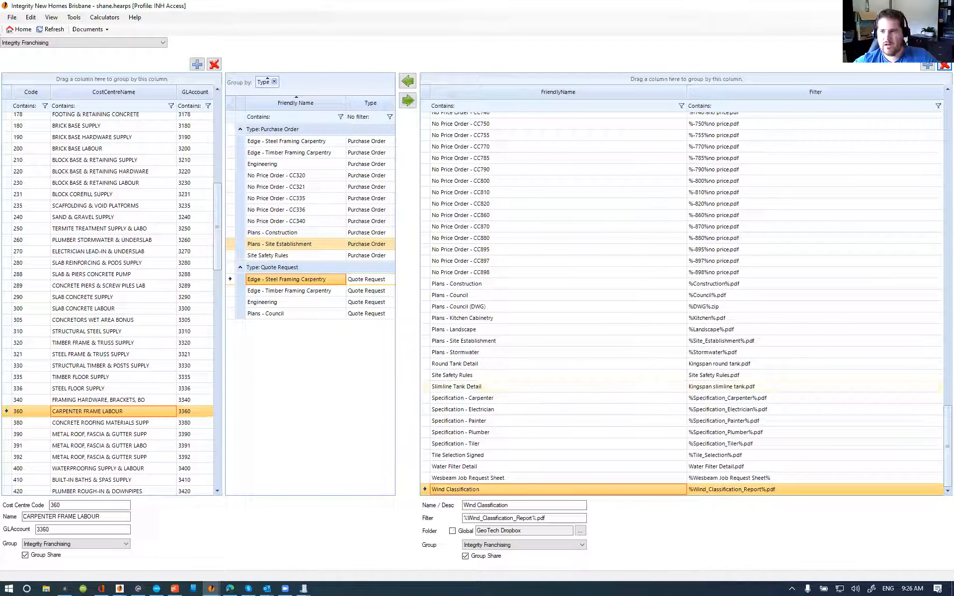
- Examine the filter and job folder set for the Wind Classification document
{"action": "left_click", "coordinate": [717, 479]}
{"action": "left_click", "coordinate": [718, 490]}
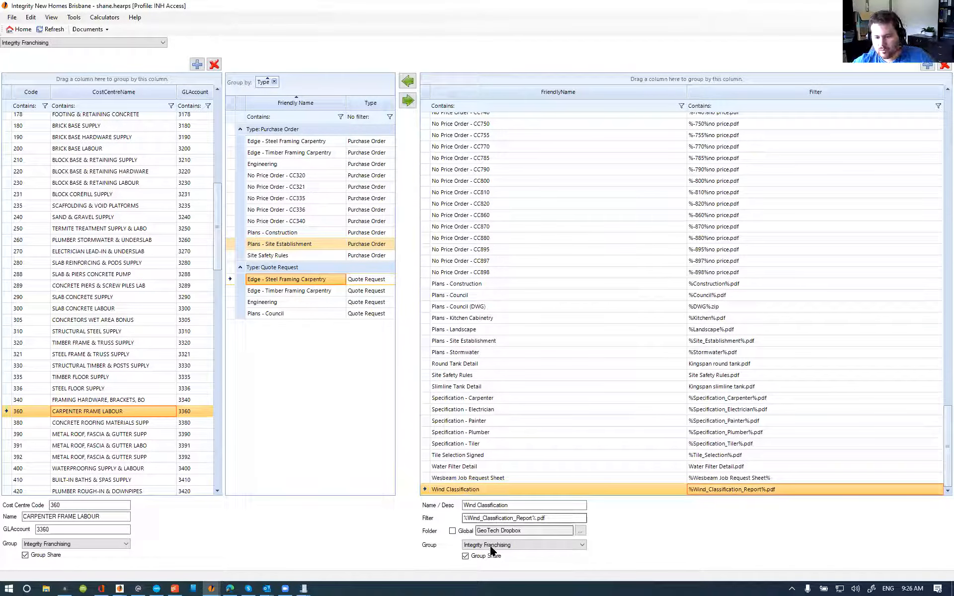
{"action": "left_click_drag", "start_coordinate": [533, 531], "coordinate": [476, 530]}
{"action": "left_click", "coordinate": [538, 531]}
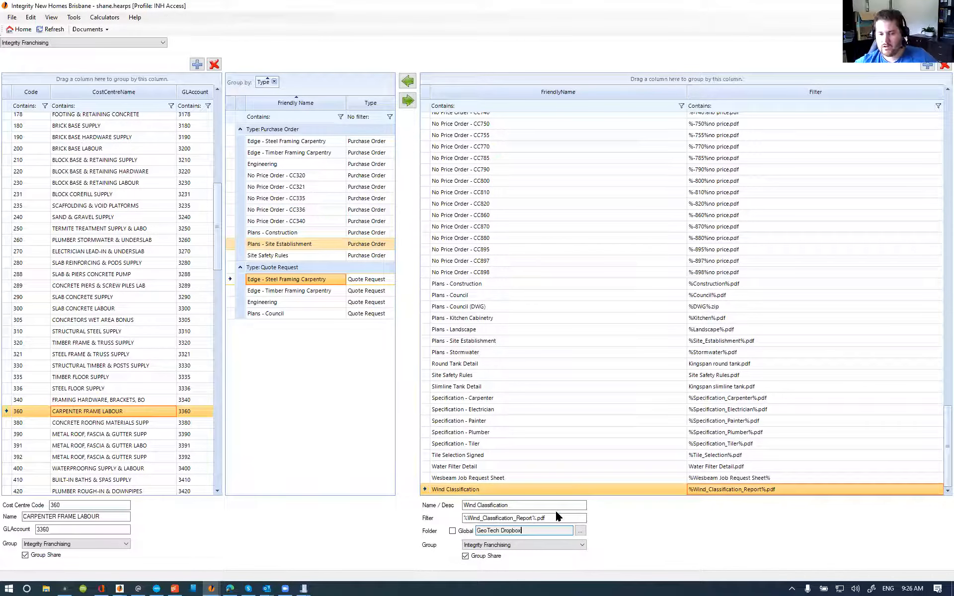
{"action": "left_click_drag", "start_coordinate": [556, 518], "coordinate": [467, 519]}
{"action": "left_click", "coordinate": [485, 519]}
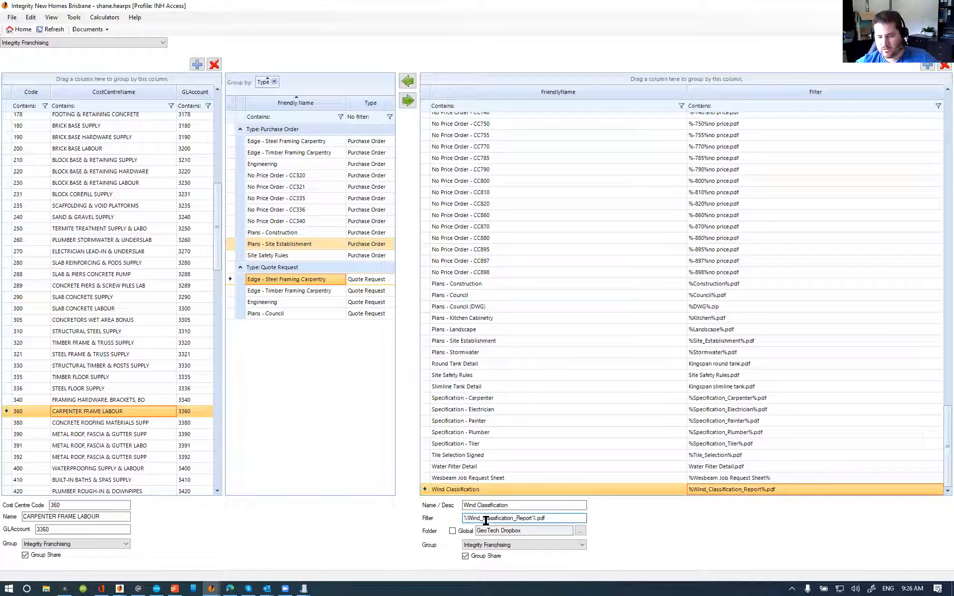
{"action": "left_click", "coordinate": [554, 517]}
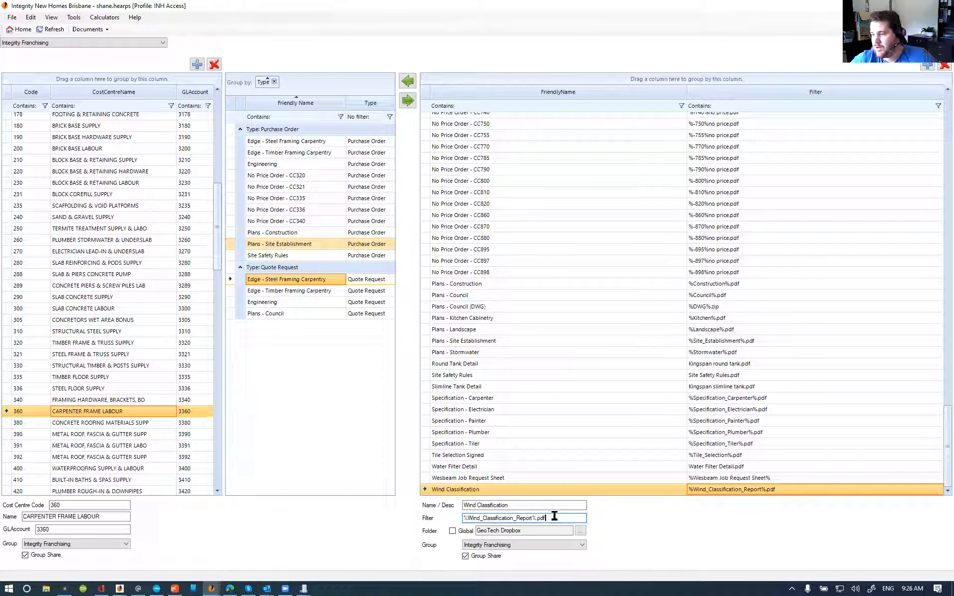
{"action": "left_click", "coordinate": [741, 480]}
{"action": "left_click", "coordinate": [745, 490]}
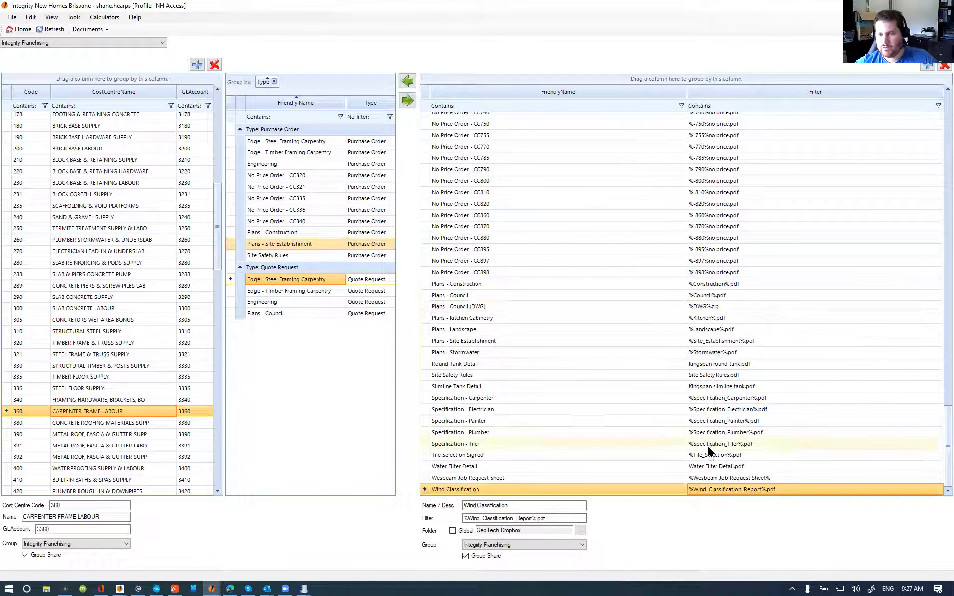
- View the Plans - Council (DWG) document and look inside the job's Drawings folder without choosing a new folder
{"action": "left_click", "coordinate": [717, 308]}
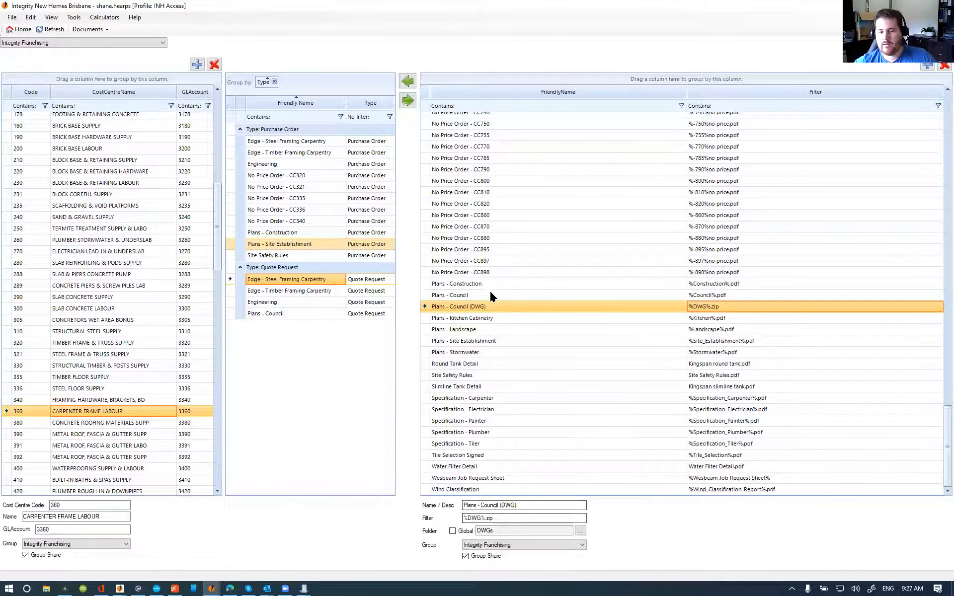
{"action": "left_click", "coordinate": [482, 307]}
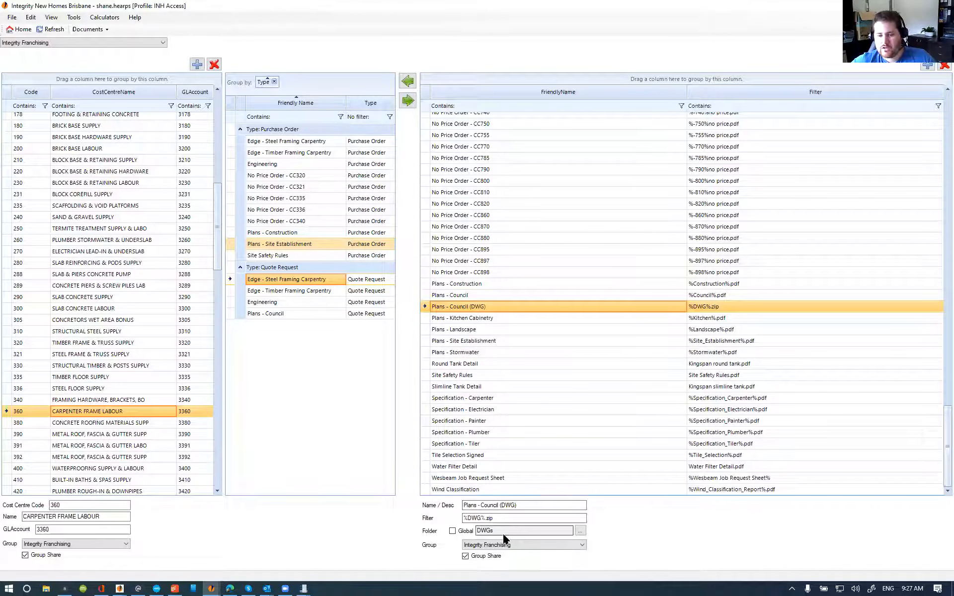
{"action": "left_click", "coordinate": [578, 531]}
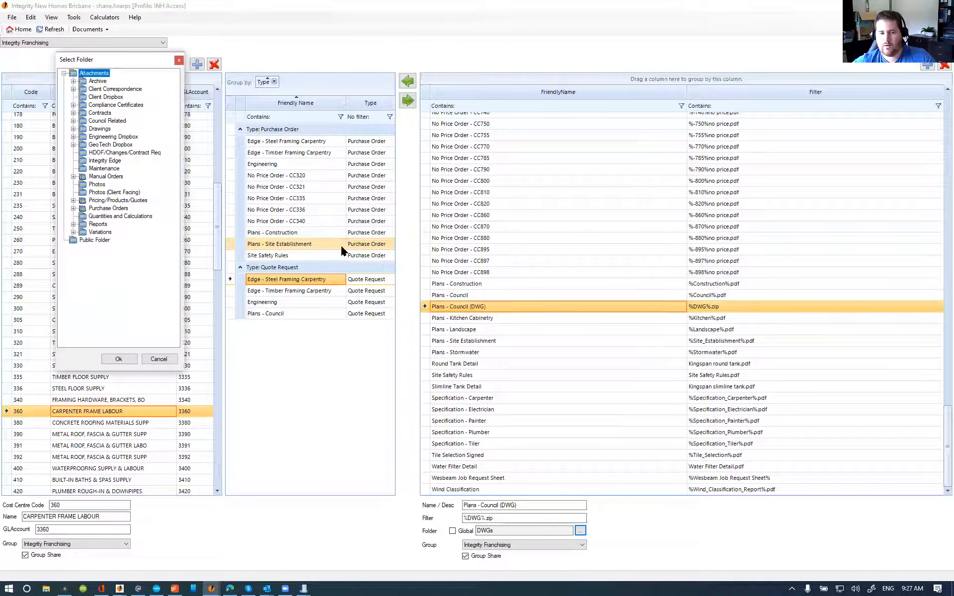
{"action": "left_click", "coordinate": [73, 129]}
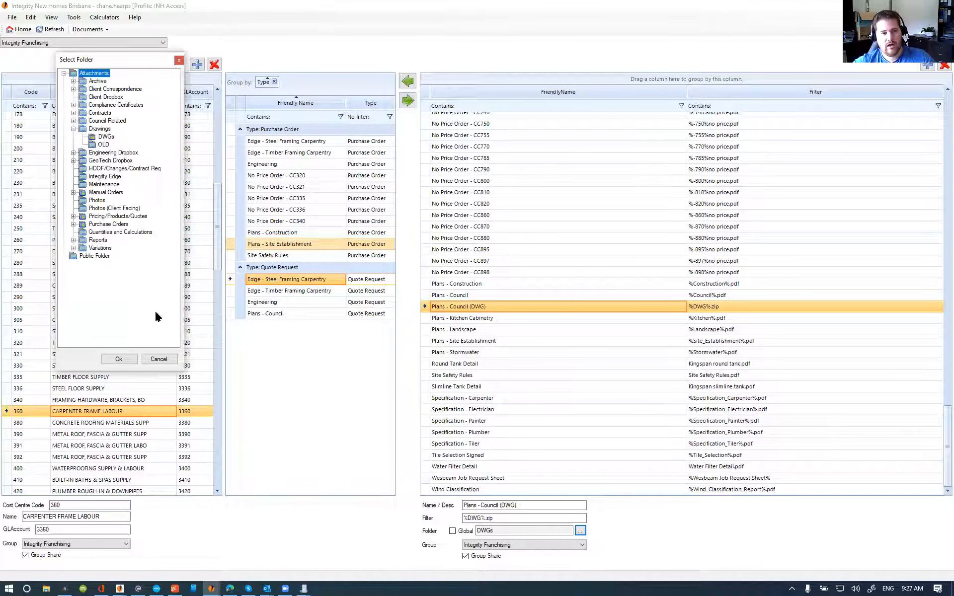
{"action": "left_click", "coordinate": [159, 359]}
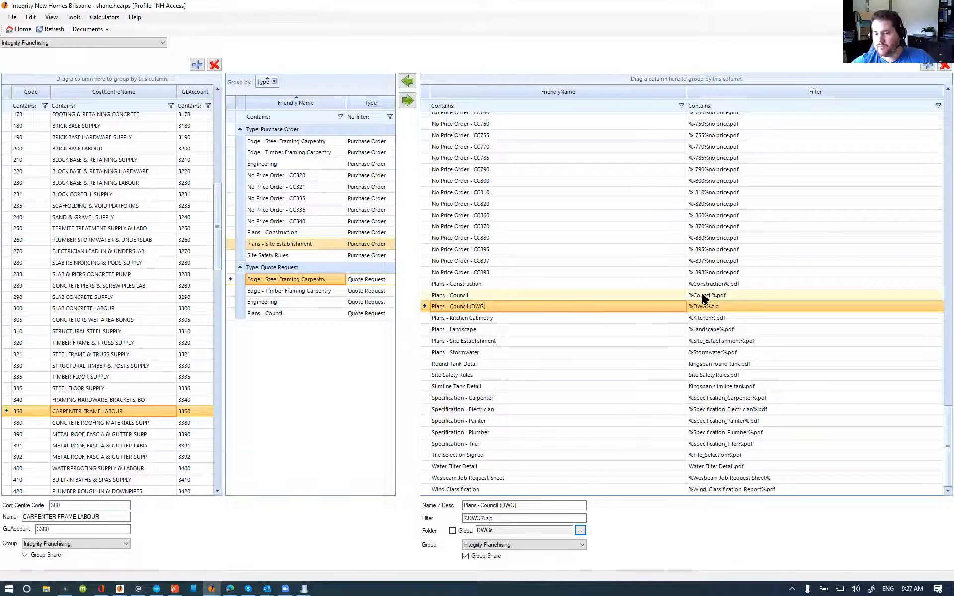
- Compare the filters and folders of the Plans - Construction, Plans - Council (DWG) and Detail - Panel Lift Blocking documents
{"action": "left_click", "coordinate": [706, 307]}
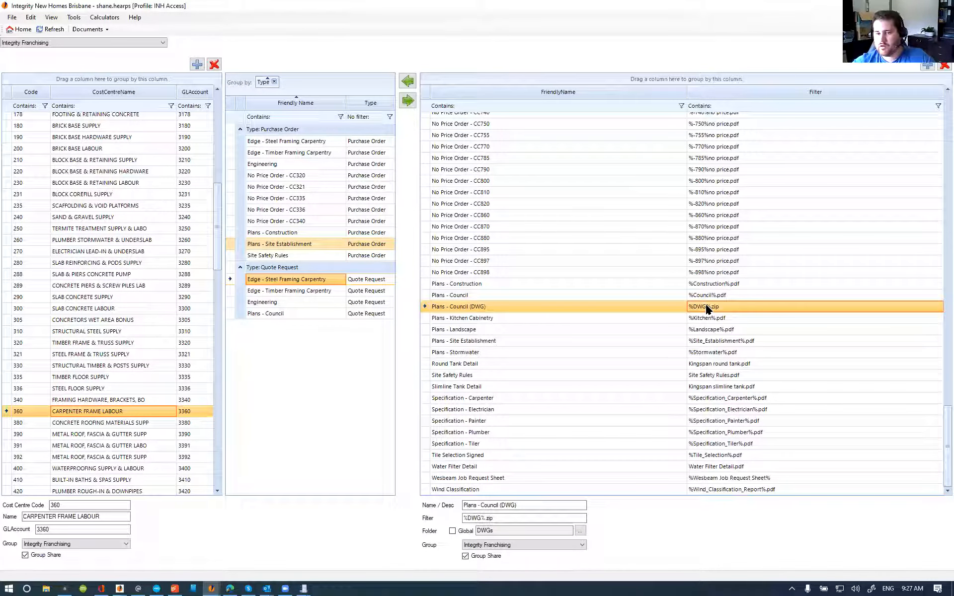
{"action": "left_click", "coordinate": [726, 295]}
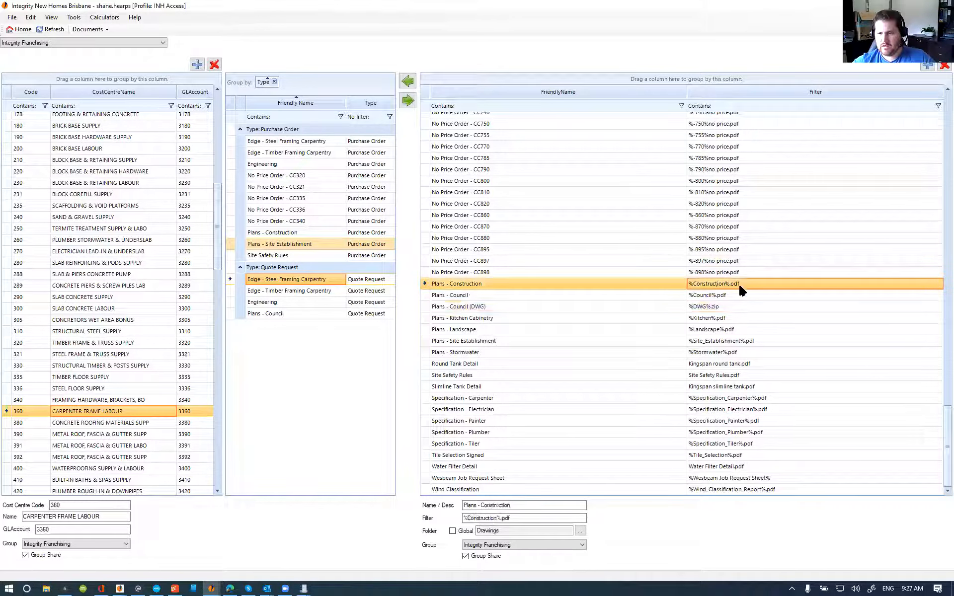
{"action": "left_click", "coordinate": [729, 309]}
{"action": "scroll", "coordinate": [734, 323], "scroll_direction": "up", "scroll_amount": 10}
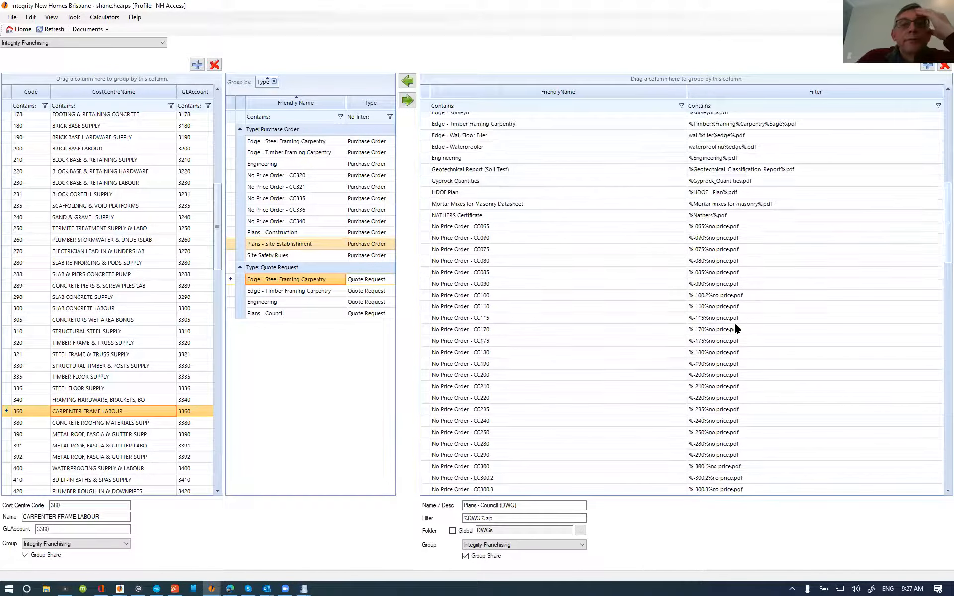
{"action": "scroll", "coordinate": [582, 419], "scroll_direction": "up", "scroll_amount": 10}
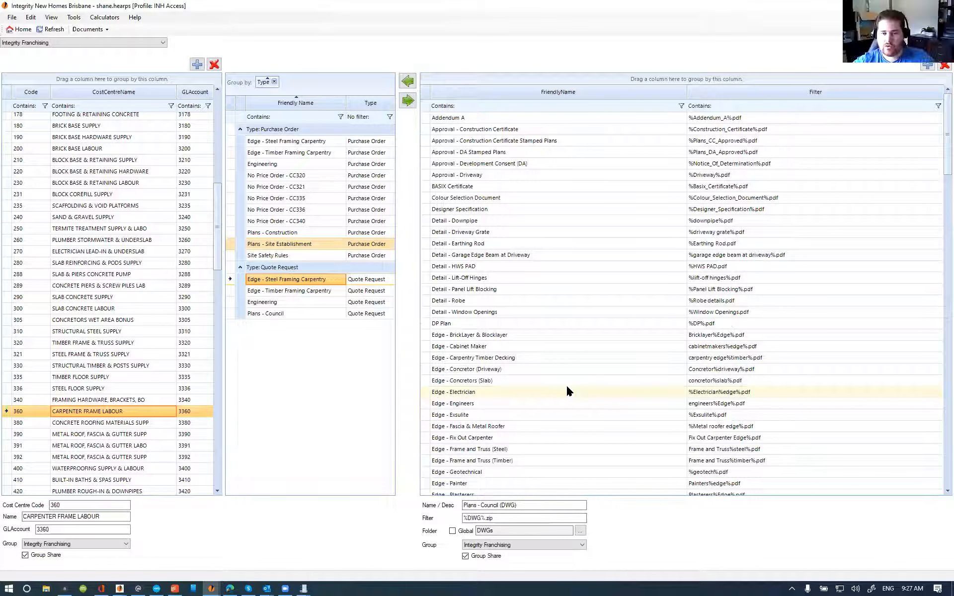
{"action": "left_click", "coordinate": [734, 290]}
{"action": "left_click", "coordinate": [726, 305]}
{"action": "left_click", "coordinate": [725, 292]}
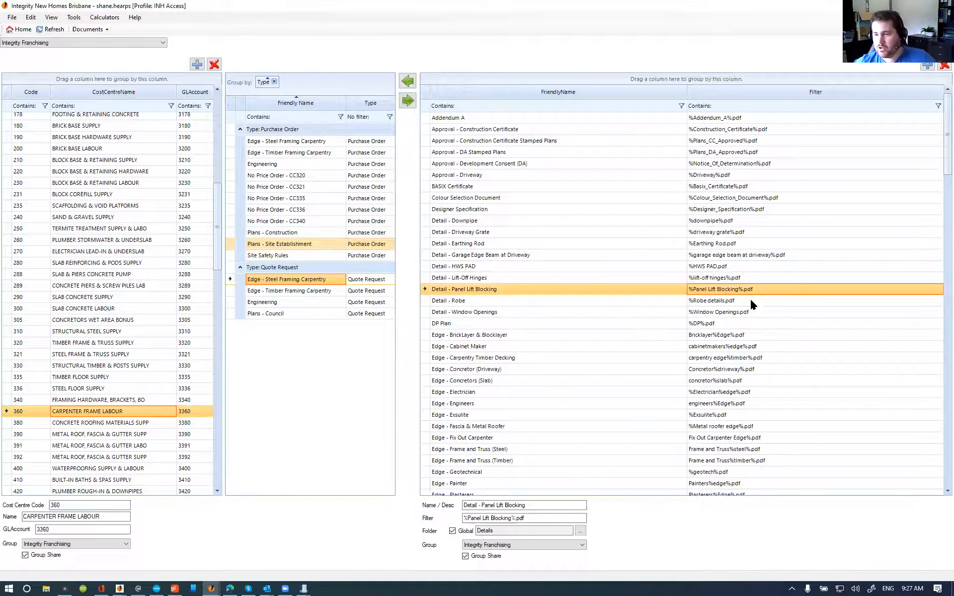
- Check the filters and folders of the Wind Classification, Slimline Tank Detail and Specification - Plumber documents
{"action": "scroll", "coordinate": [746, 301], "scroll_direction": "down", "scroll_amount": 20}
{"action": "scroll", "coordinate": [734, 317], "scroll_direction": "down", "scroll_amount": 10}
{"action": "scroll", "coordinate": [732, 328], "scroll_direction": "down", "scroll_amount": 6}
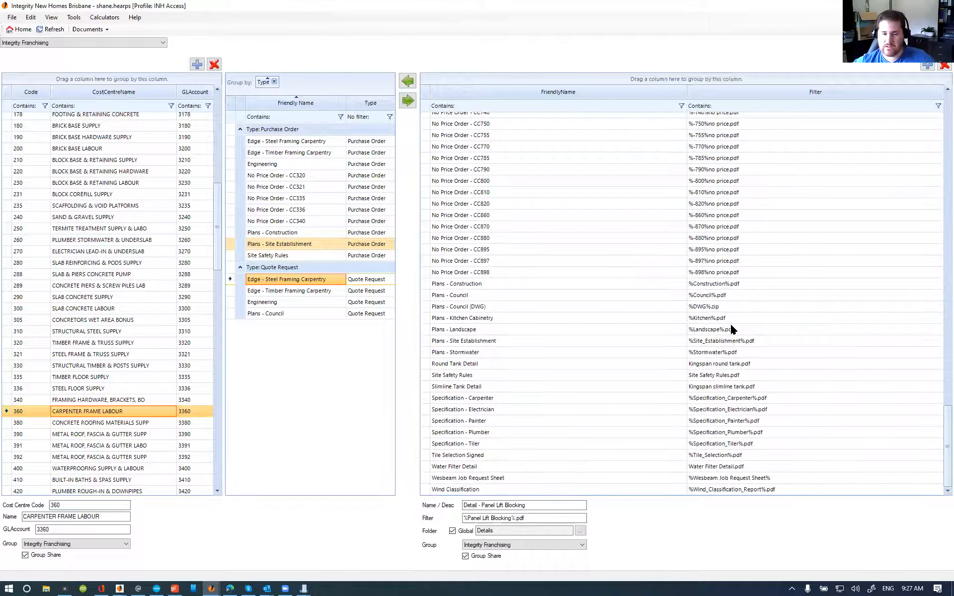
{"action": "left_click", "coordinate": [716, 481]}
{"action": "left_click", "coordinate": [716, 487]}
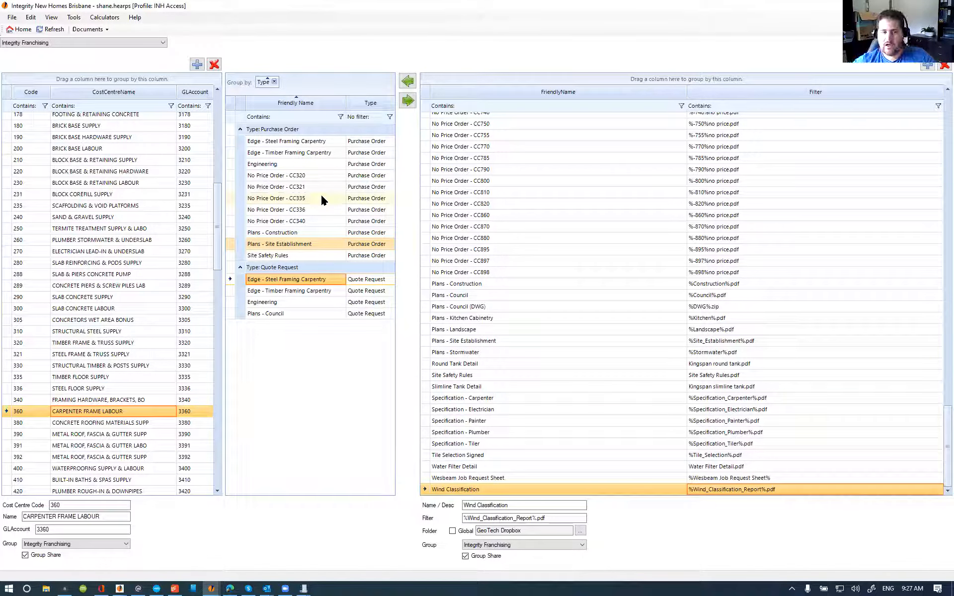
{"action": "left_click", "coordinate": [716, 390]}
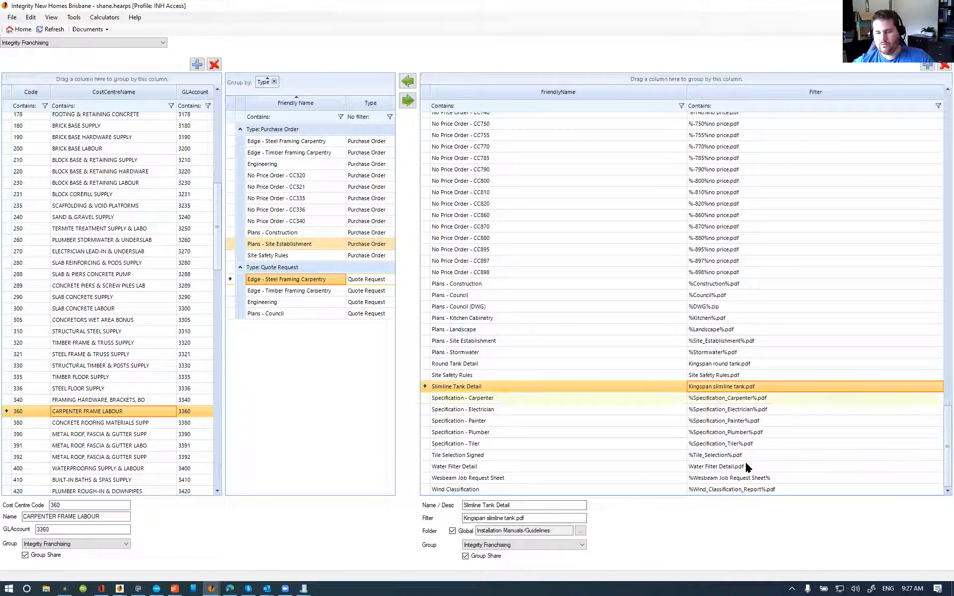
{"action": "left_click", "coordinate": [723, 433]}
- Look over the wildcard filters of the Edge documents, including the folder of Edge - Cabinet Maker
{"action": "scroll", "coordinate": [726, 348], "scroll_direction": "up", "scroll_amount": 7}
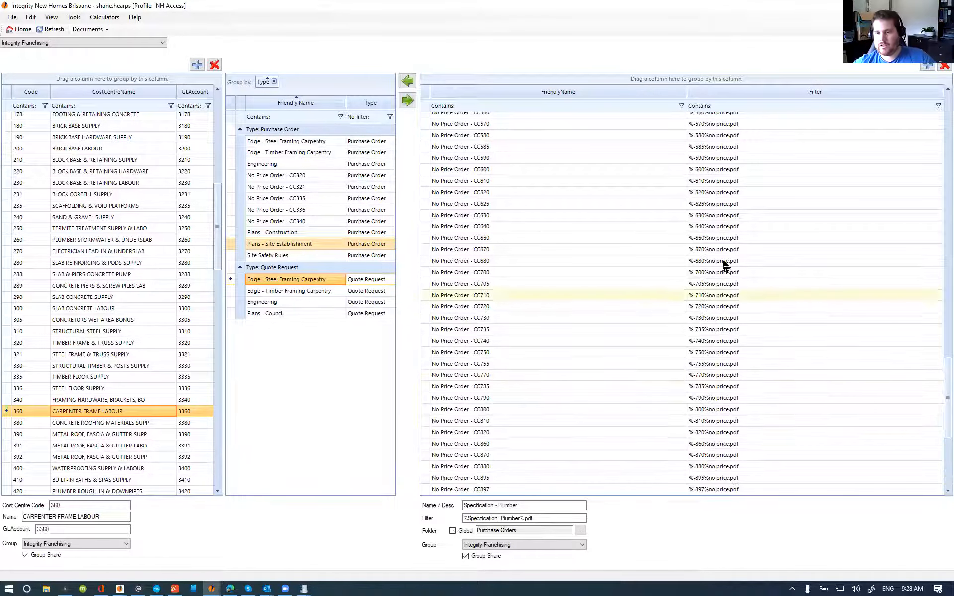
{"action": "scroll", "coordinate": [592, 442], "scroll_direction": "up", "scroll_amount": 10}
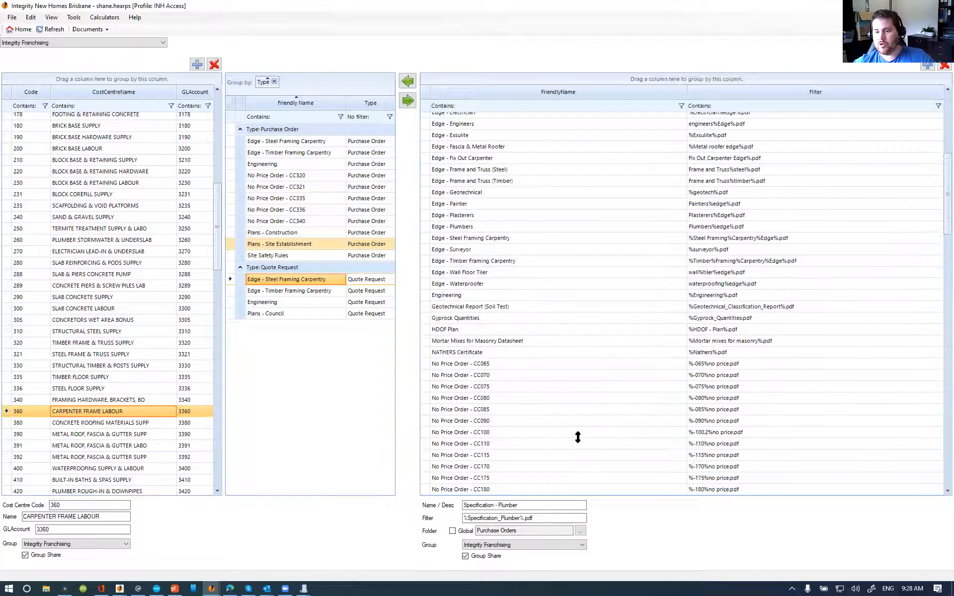
{"action": "scroll", "coordinate": [705, 313], "scroll_direction": "up", "scroll_amount": 5}
{"action": "left_click", "coordinate": [729, 284]}
{"action": "left_click", "coordinate": [730, 263]}
{"action": "left_click", "coordinate": [741, 251]}
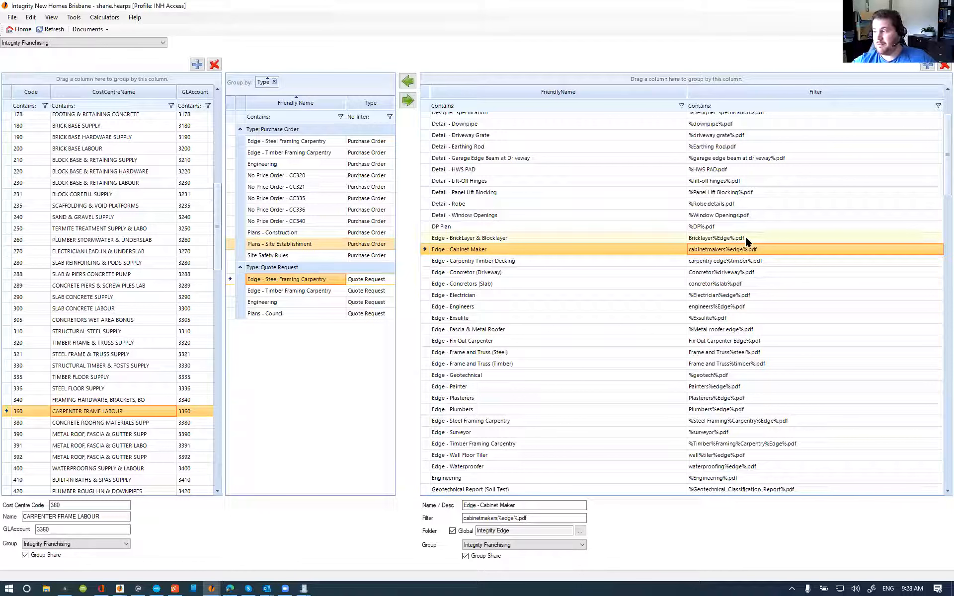
{"action": "left_click", "coordinate": [88, 30]}
{"action": "mouse_move", "coordinate": [211, 589]}
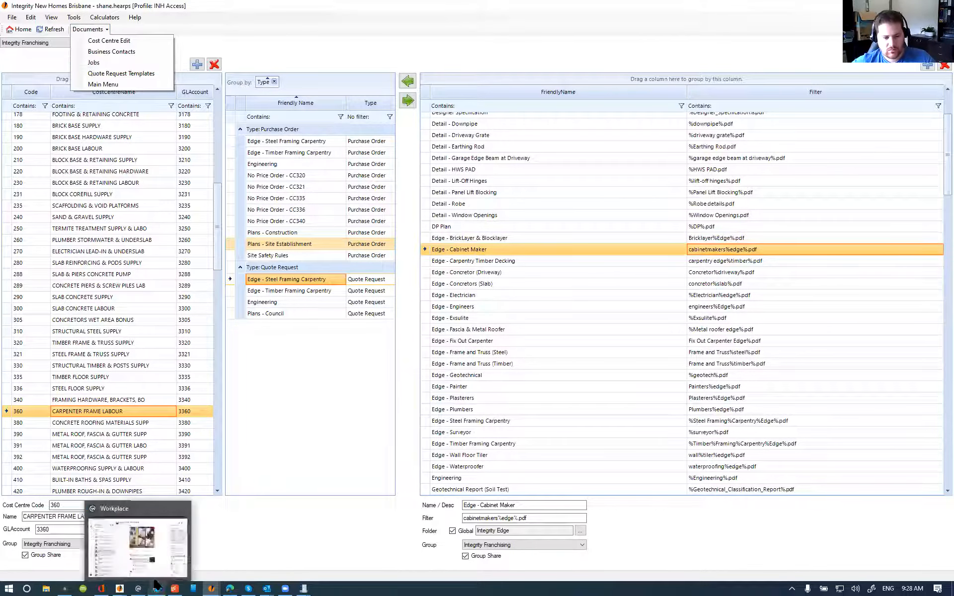
{"action": "left_click", "coordinate": [318, 560]}
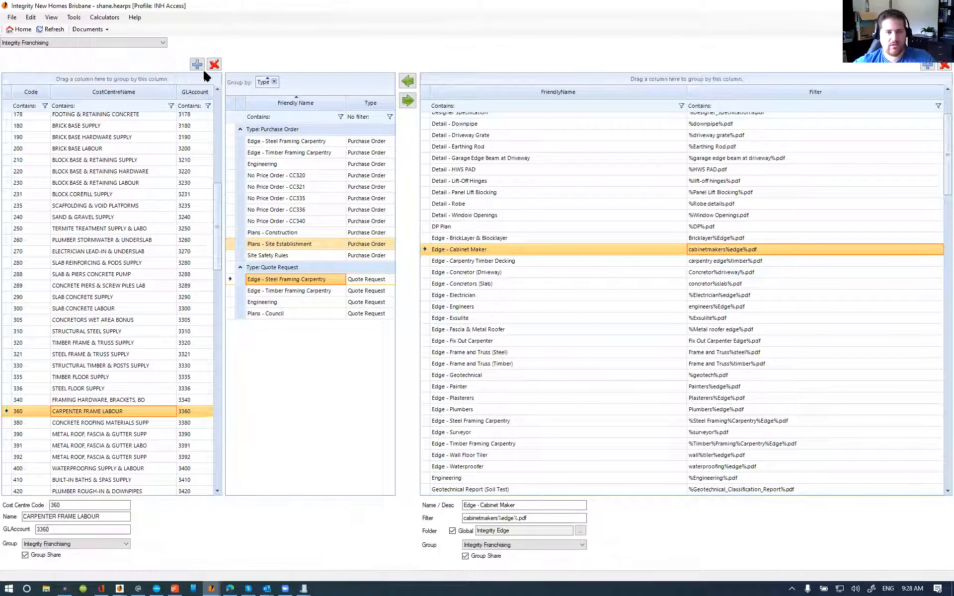
- Switch to the South West Sydney job and inspect the quote request attachments for the electrician, finishing hardware, finishing timber and garage doors cost centres
{"action": "mouse_move", "coordinate": [212, 588]}
{"action": "left_click", "coordinate": [231, 536]}
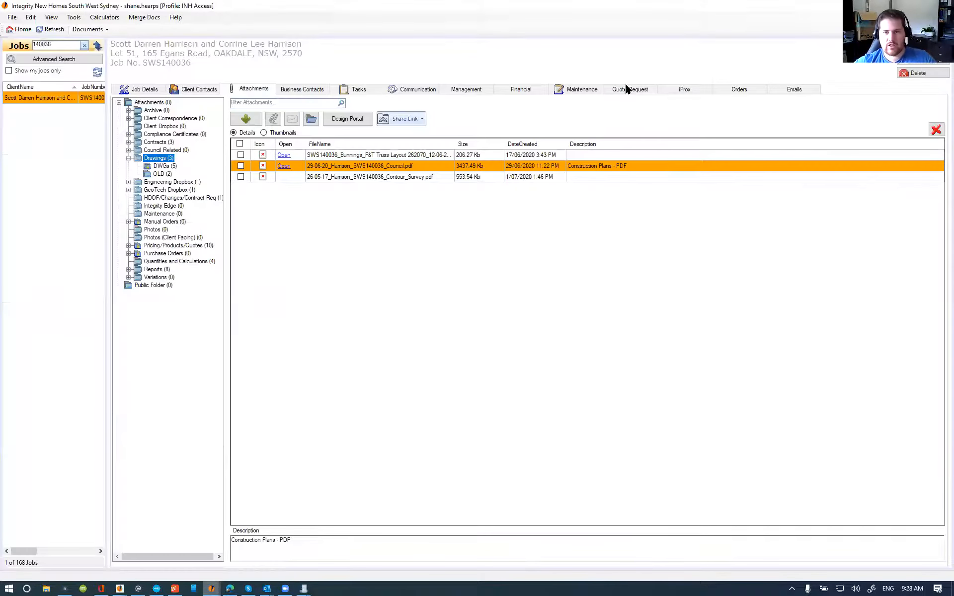
{"action": "left_click", "coordinate": [641, 91]}
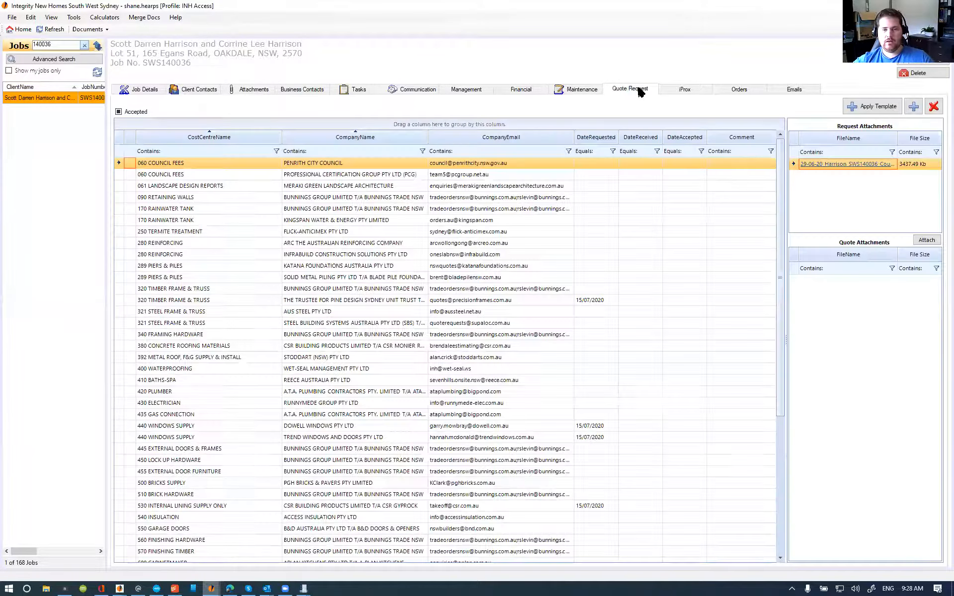
{"action": "scroll", "coordinate": [141, 291], "scroll_direction": "down", "scroll_amount": 6}
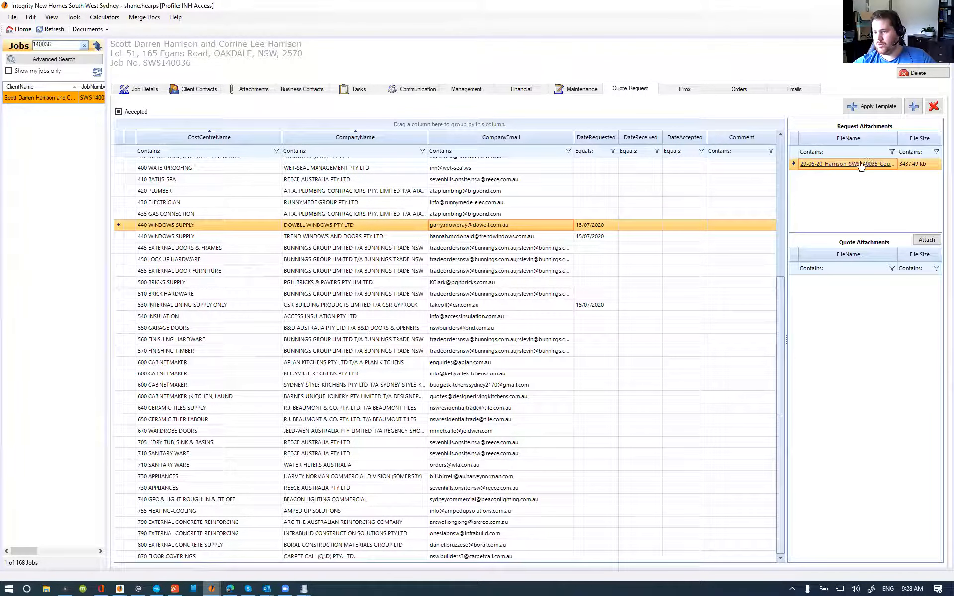
{"action": "left_click", "coordinate": [384, 202]}
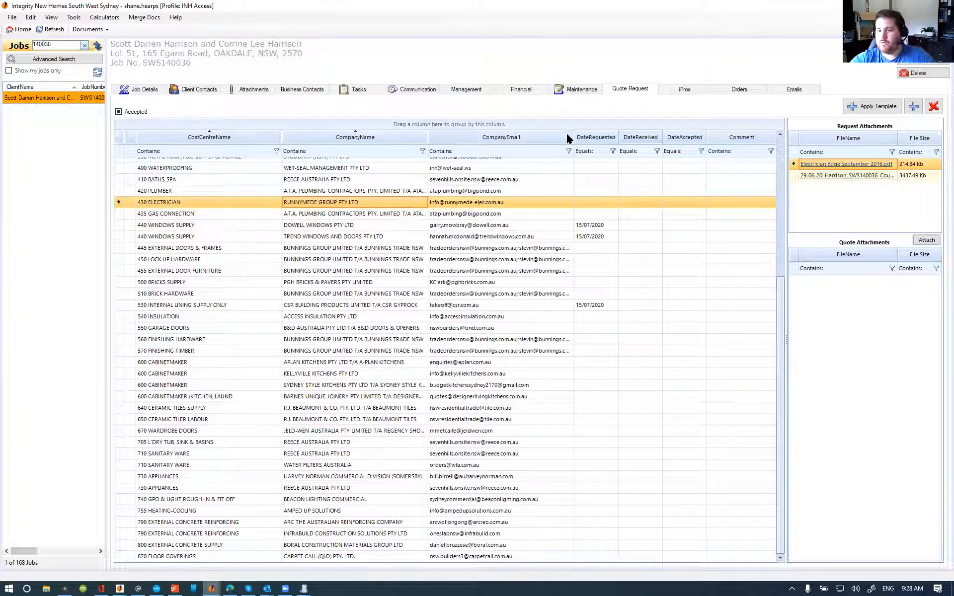
{"action": "scroll", "coordinate": [217, 261], "scroll_direction": "up", "scroll_amount": 6}
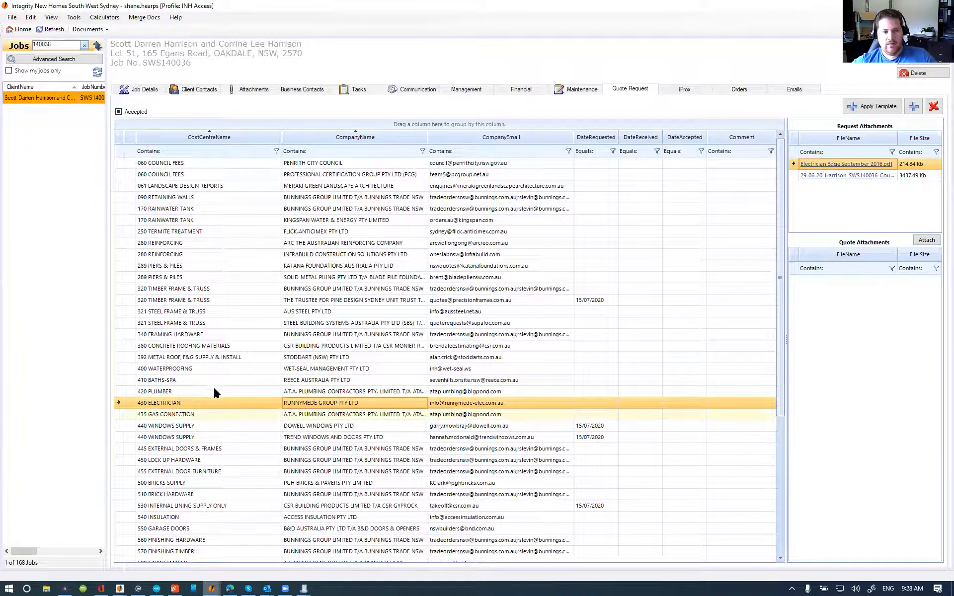
{"action": "scroll", "coordinate": [176, 406], "scroll_direction": "down", "scroll_amount": 6}
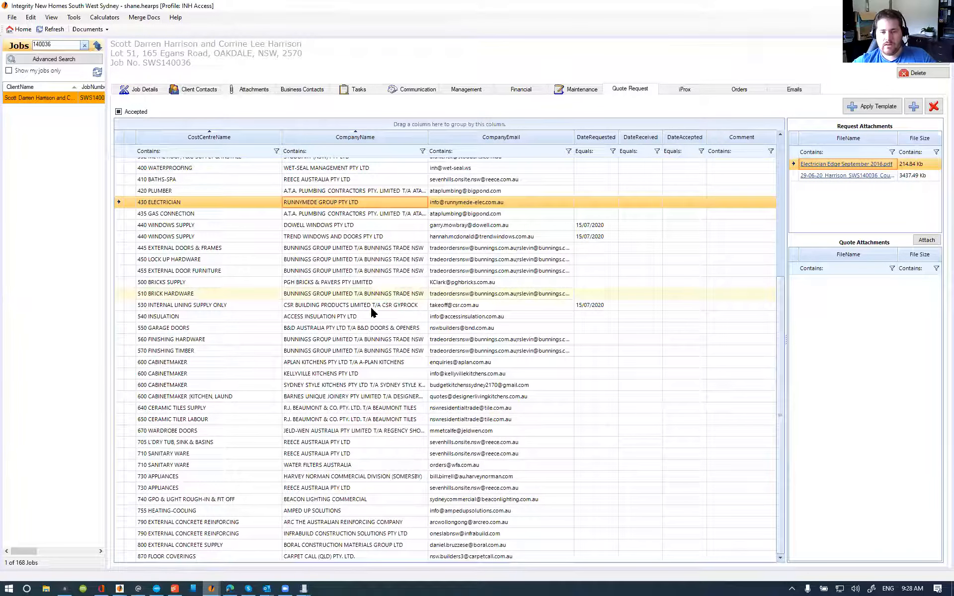
{"action": "left_click", "coordinate": [318, 339]}
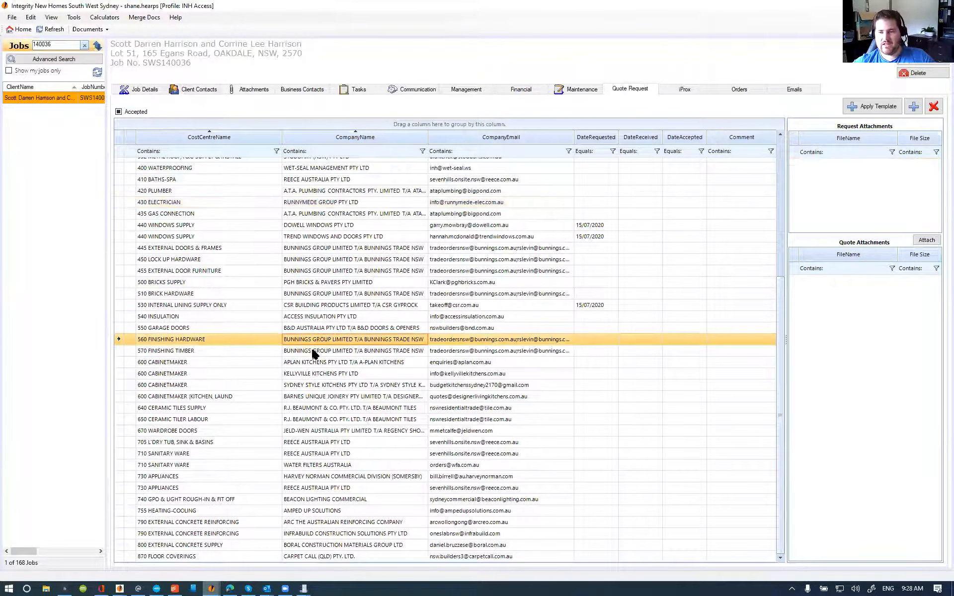
{"action": "left_click", "coordinate": [313, 352]}
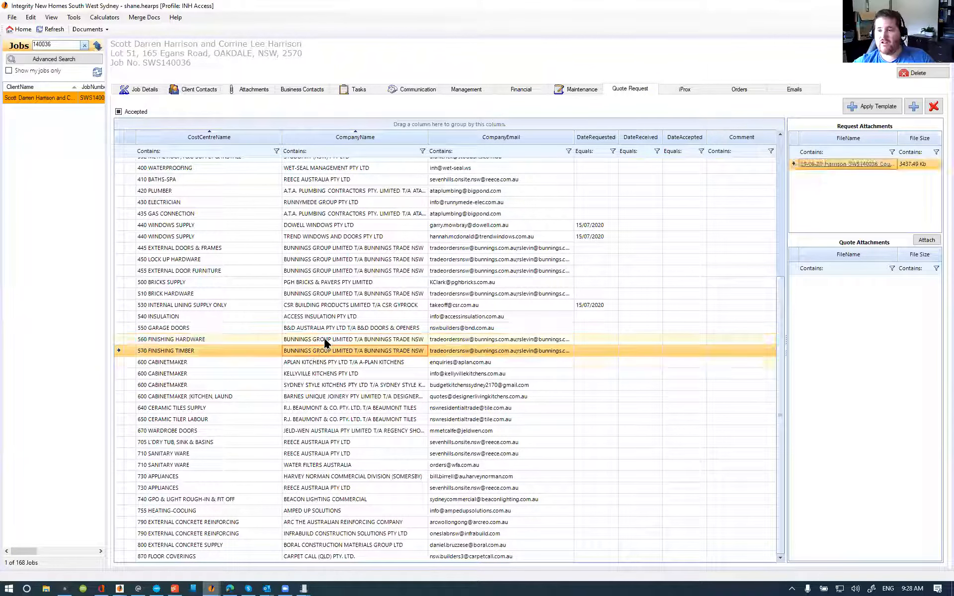
{"action": "left_click", "coordinate": [324, 341]}
{"action": "left_click", "coordinate": [342, 329]}
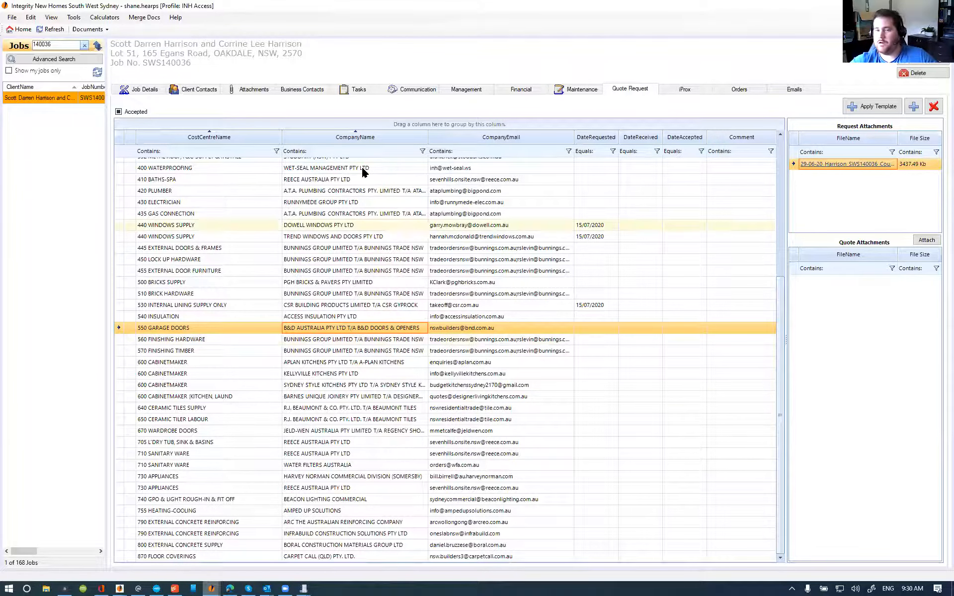
- Rename the Council PDF in Drawings so its name ends in Construction, and check the 392 Metal Roof quote request's attachments
{"action": "left_click", "coordinate": [249, 89]}
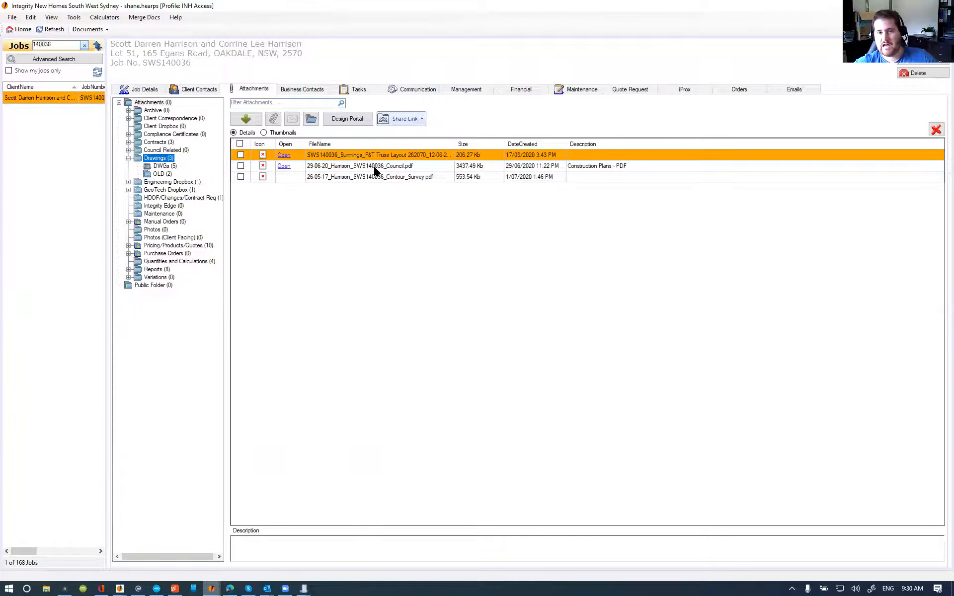
{"action": "left_click", "coordinate": [384, 168]}
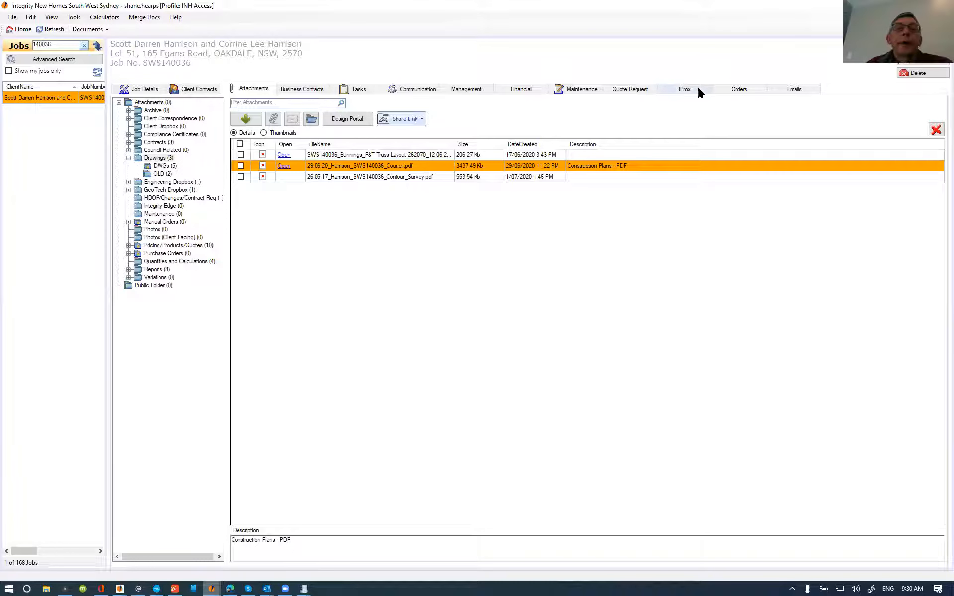
{"action": "left_click", "coordinate": [392, 170]}
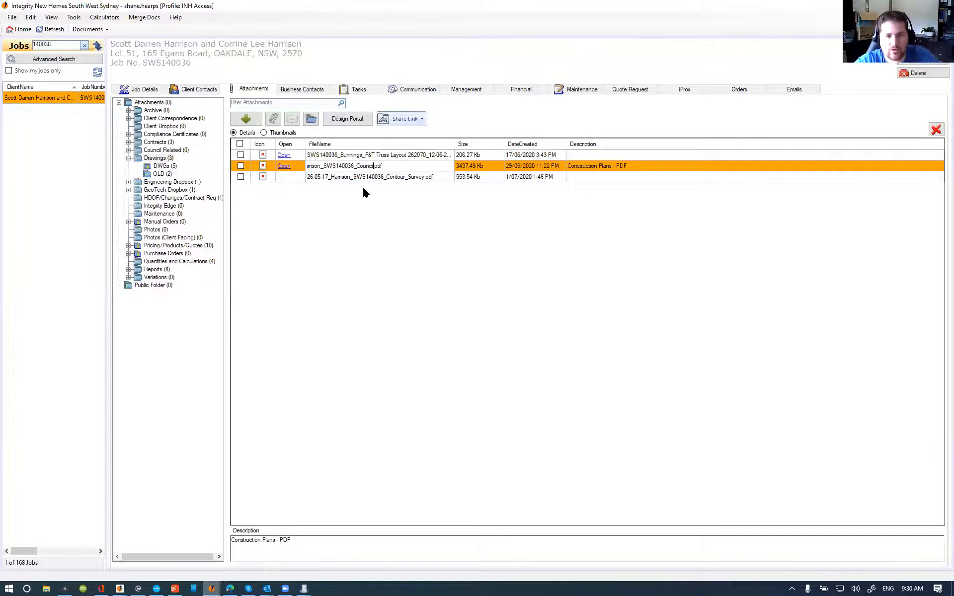
{"action": "key", "text": "BackSpace"}
{"action": "key", "text": "BackSpace"}
{"action": "key", "text": "BackSpace"}
{"action": "key", "text": "BackSpace"}
{"action": "type", "text": "struction"}
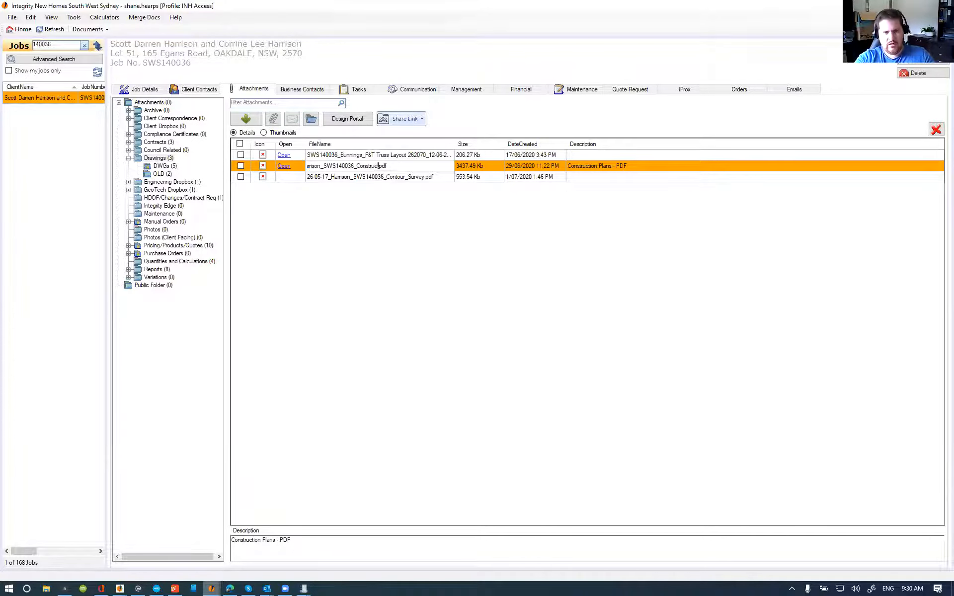
{"action": "key", "text": "Return"}
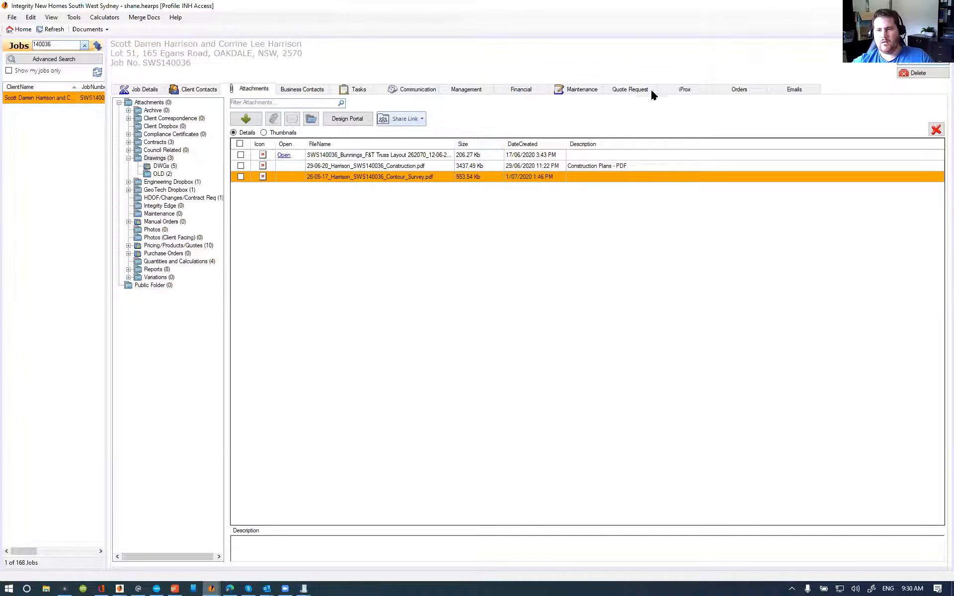
{"action": "left_click", "coordinate": [631, 88]}
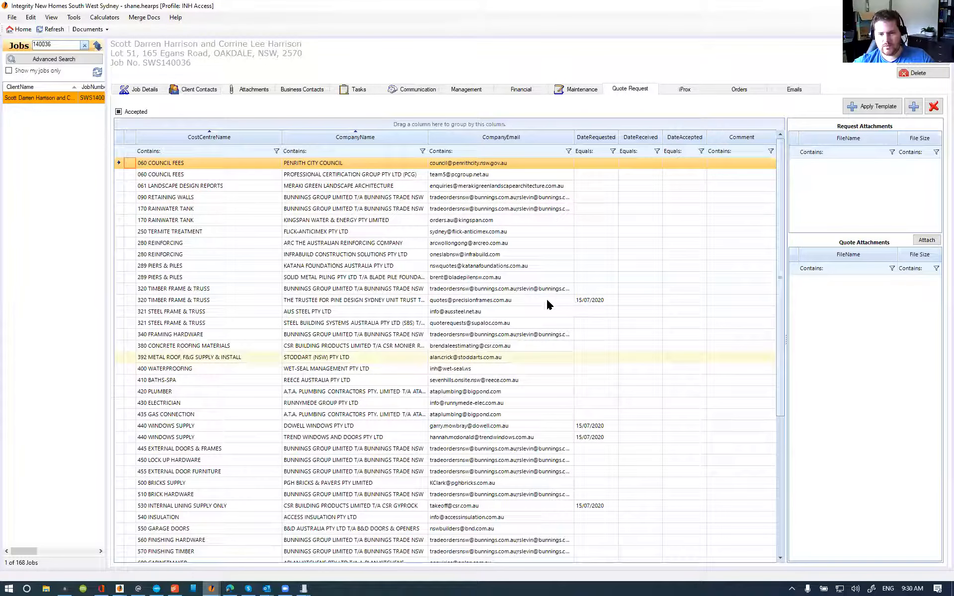
{"action": "left_click", "coordinate": [308, 359]}
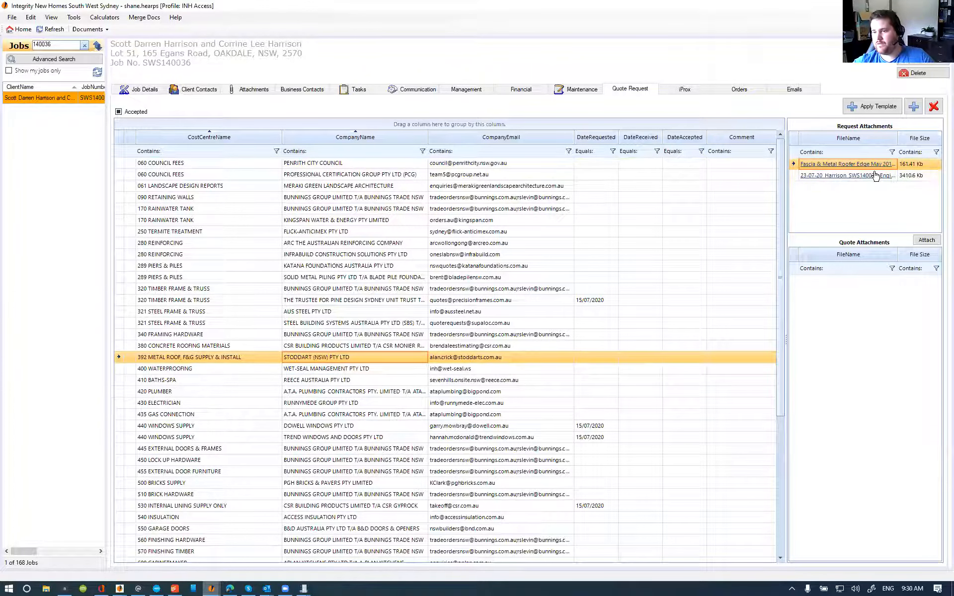
- Rename the Construction PDF in Drawings so its name ends in Council again, and recheck the 392 Metal Roof quote request's attachments
{"action": "left_click", "coordinate": [252, 89]}
{"action": "left_click", "coordinate": [164, 158]}
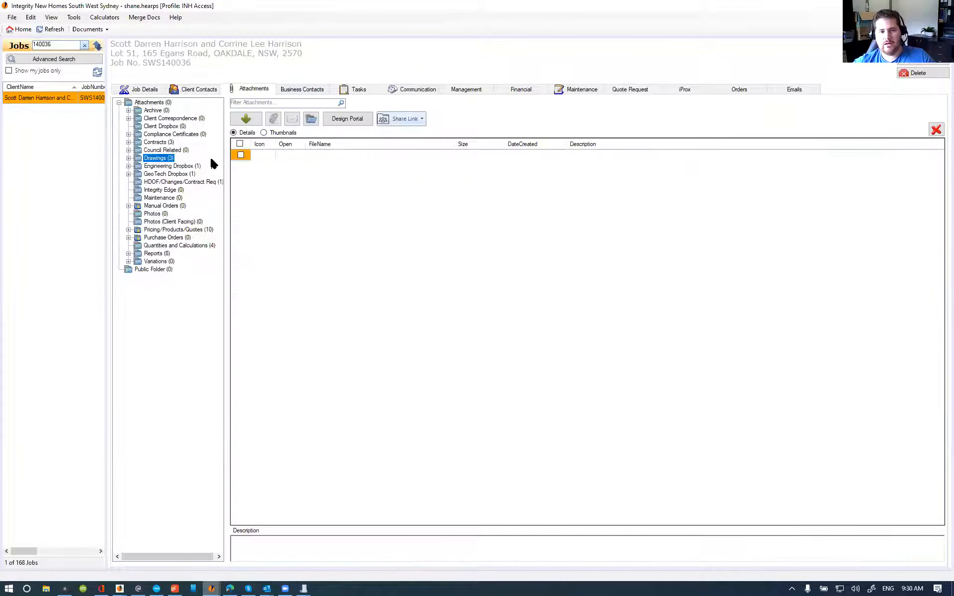
{"action": "left_click", "coordinate": [385, 167]}
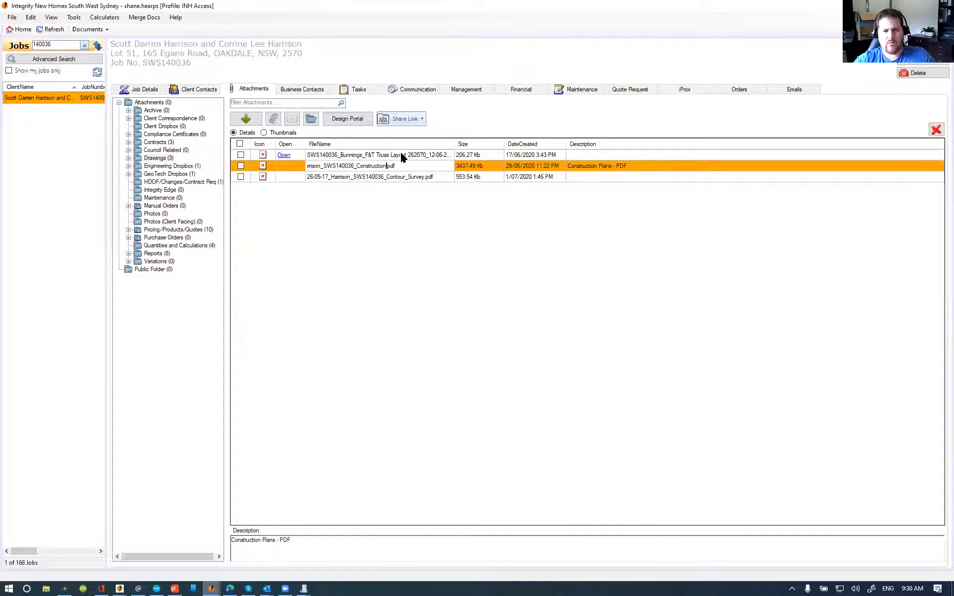
{"action": "key", "text": "BackSpace"}
{"action": "key", "text": "BackSpace"}
{"action": "key", "text": "BackSpace"}
{"action": "key", "text": "BackSpace"}
{"action": "key", "text": "BackSpace"}
{"action": "key", "text": "BackSpace"}
{"action": "key", "text": "BackSpace"}
{"action": "key", "text": "BackSpace"}
{"action": "key", "text": "BackSpace"}
{"action": "key", "text": "BackSpace"}
{"action": "type", "text": "uncil"}
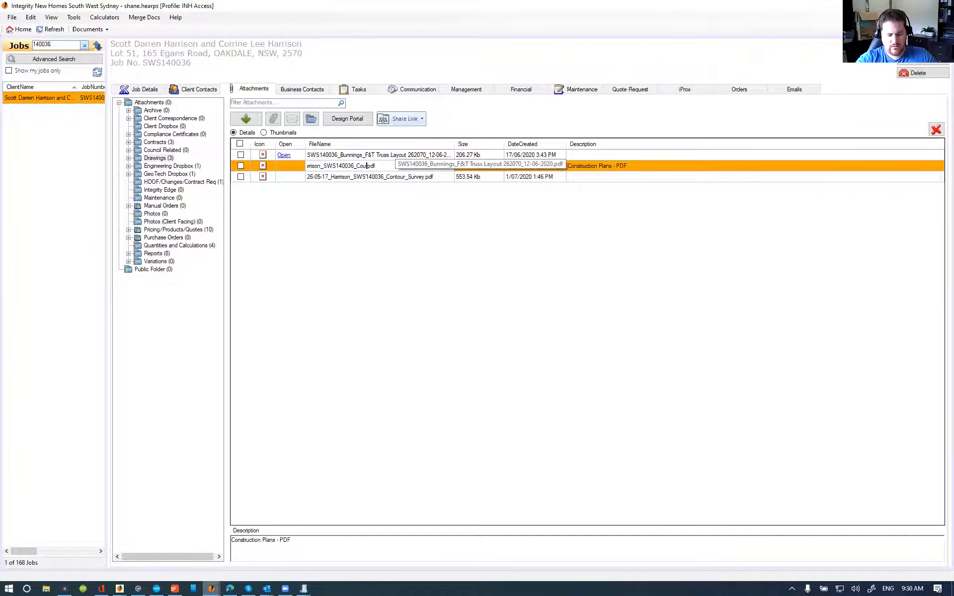
{"action": "key", "text": "Return"}
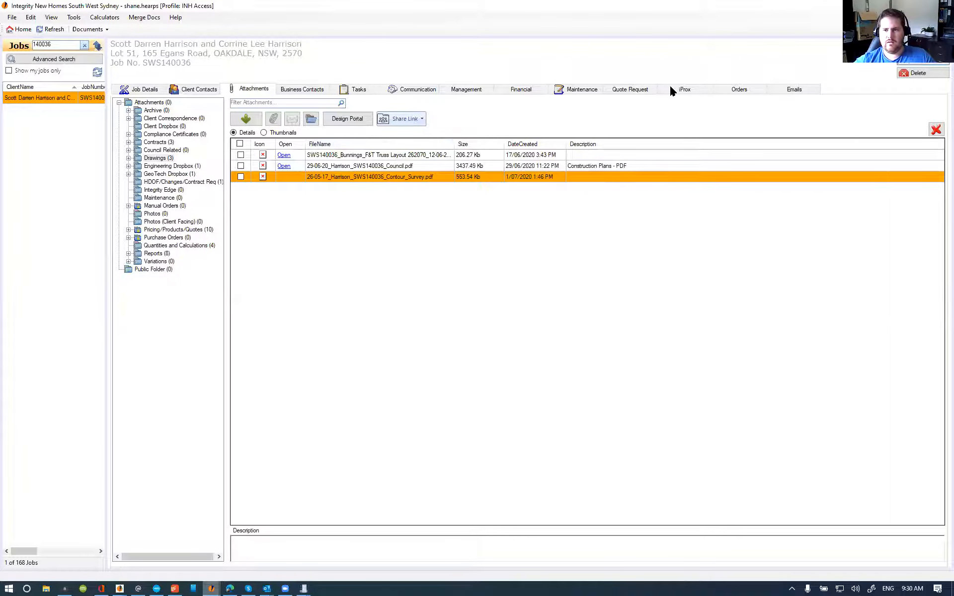
{"action": "left_click", "coordinate": [631, 87]}
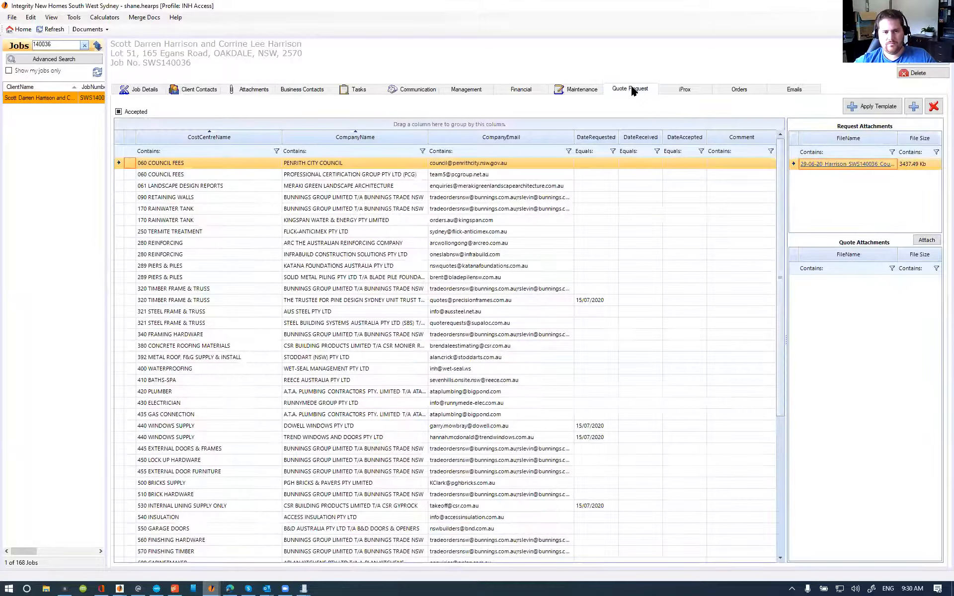
{"action": "left_click", "coordinate": [162, 358]}
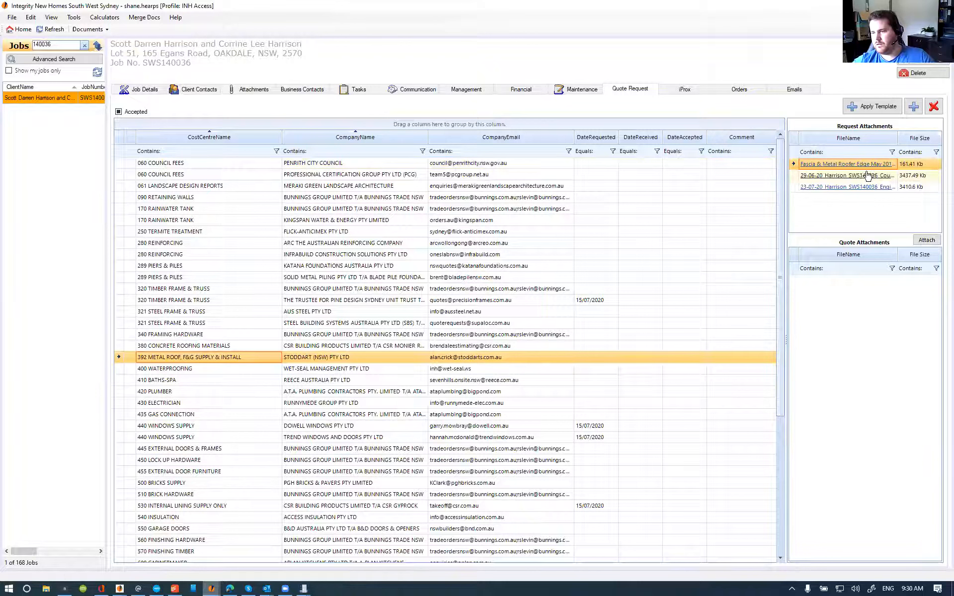
- View the job's purchase orders and their attached files
{"action": "left_click", "coordinate": [750, 93]}
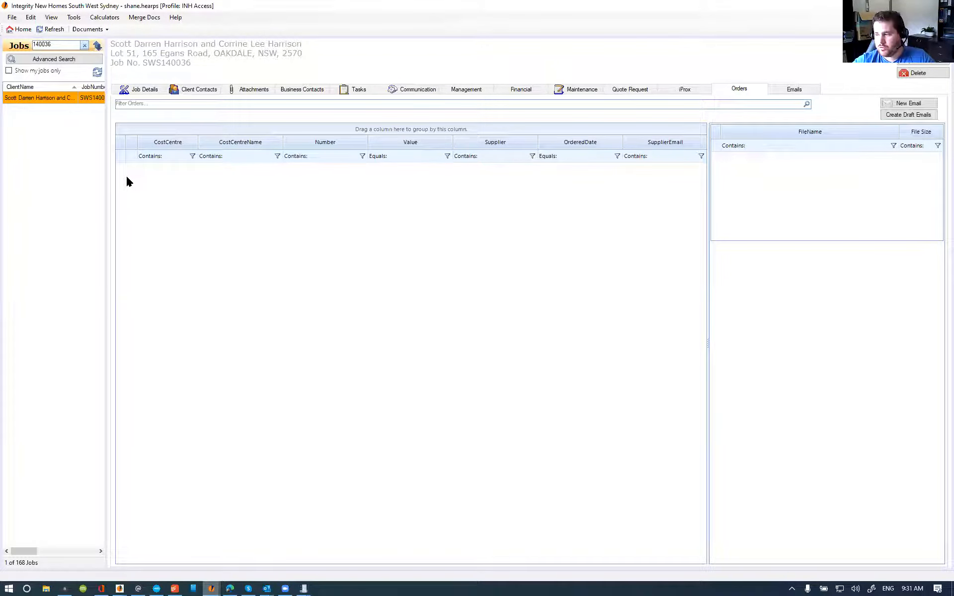
{"action": "left_click", "coordinate": [98, 30]}
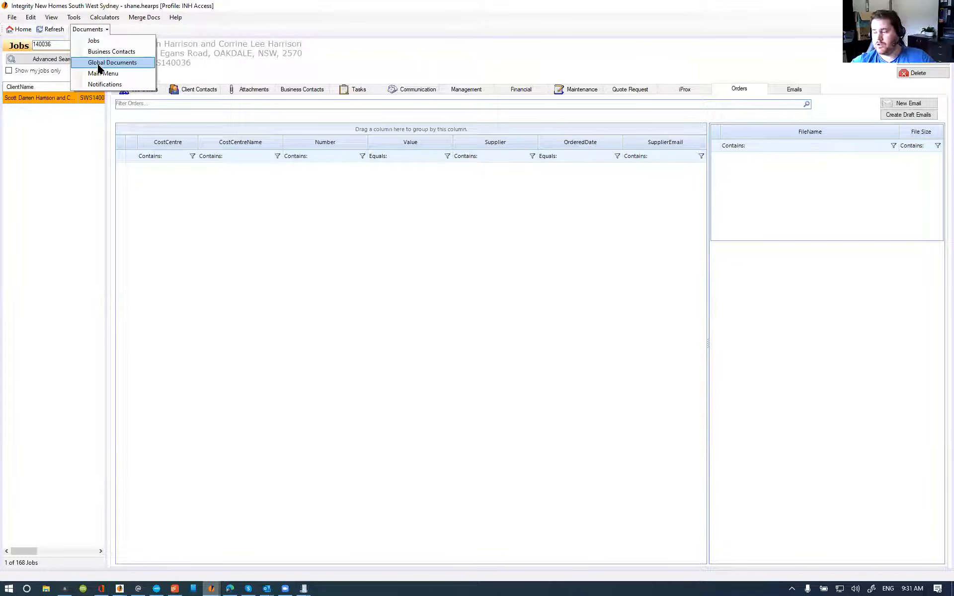
{"action": "left_click", "coordinate": [284, 43]}
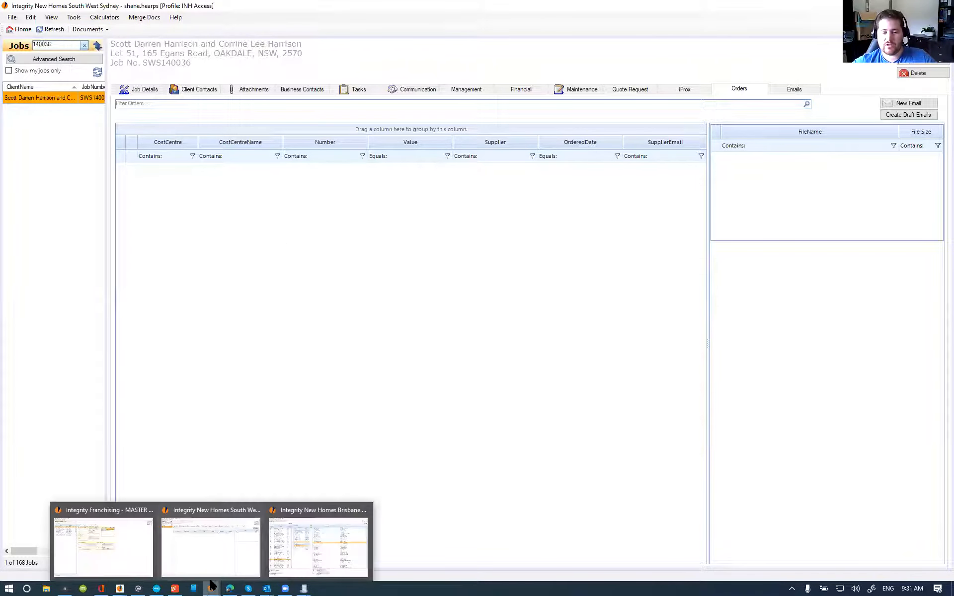
- Switch to the Integrity New Homes Brisbane window and view the filter and folder of the Plans - Site Establishment document
{"action": "left_click", "coordinate": [309, 555]}
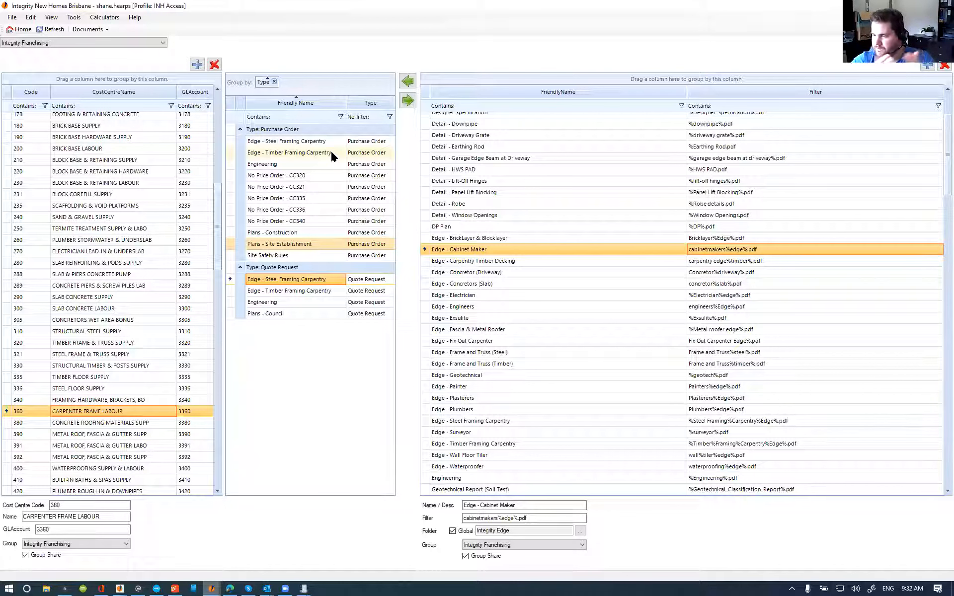
{"action": "scroll", "coordinate": [503, 316], "scroll_direction": "down", "scroll_amount": 15}
{"action": "scroll", "coordinate": [503, 318], "scroll_direction": "down", "scroll_amount": 15}
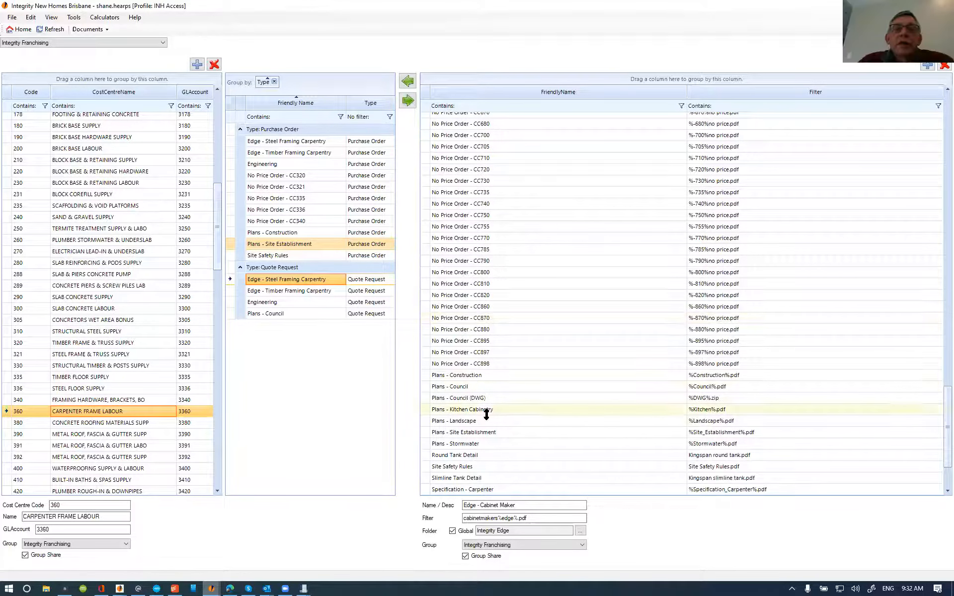
{"action": "left_click", "coordinate": [485, 432]}
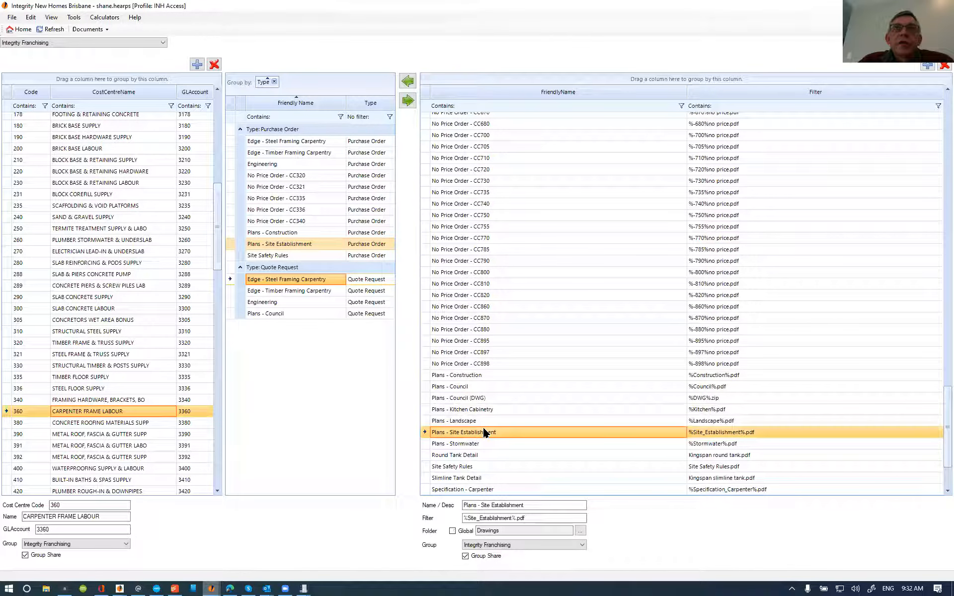